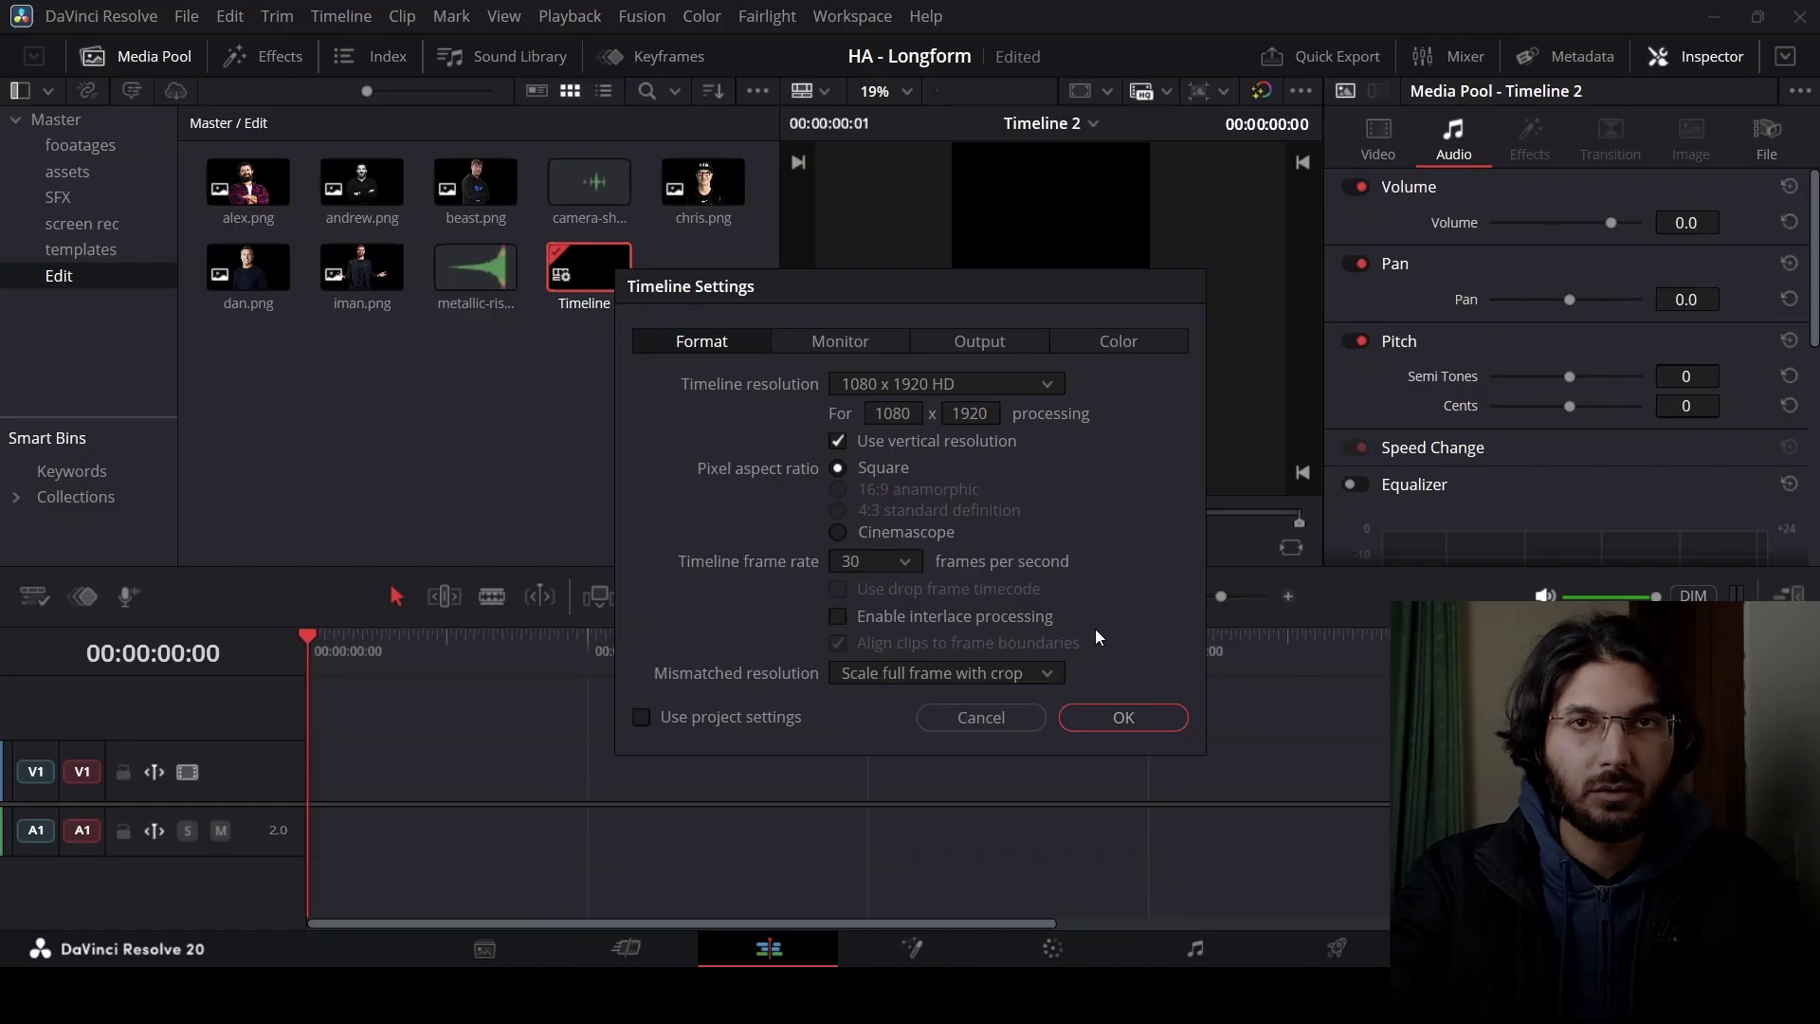
# - Confirm the timeline settings with a vertical 1080 x 1920 HD resolution at 30 frames per second
pyautogui.click(1133, 722)
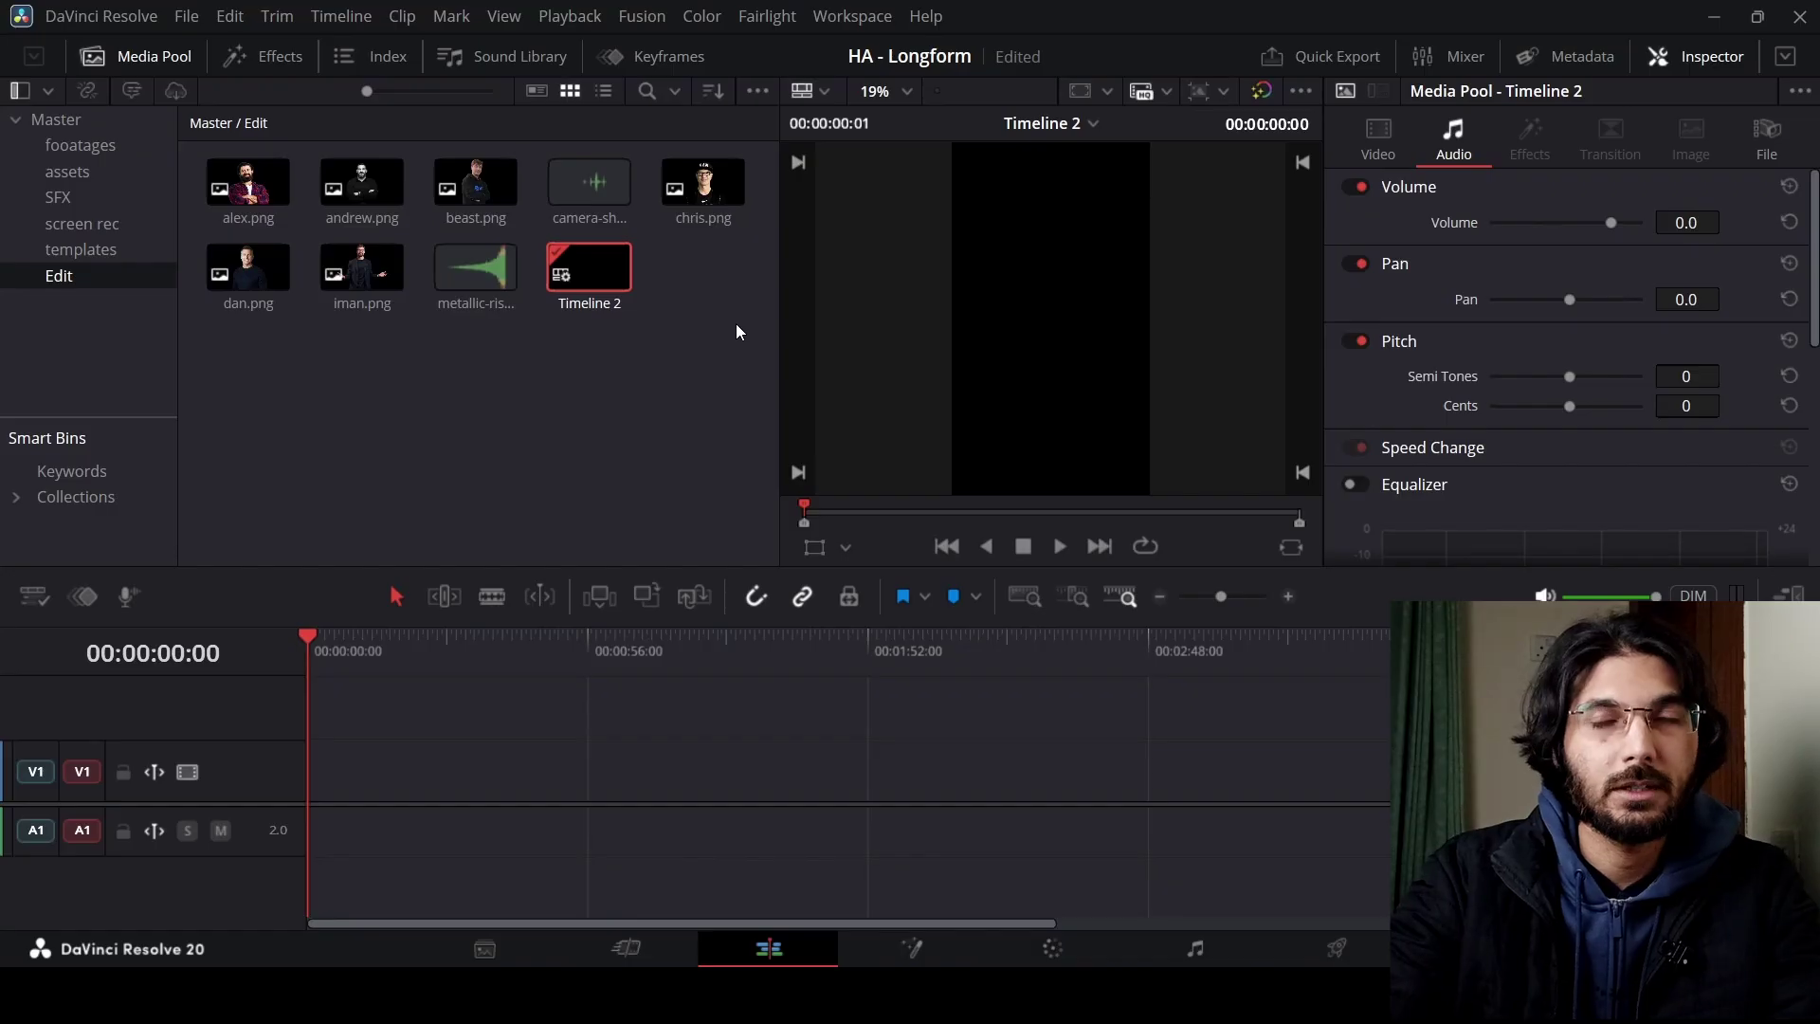
pyautogui.click(504, 405)
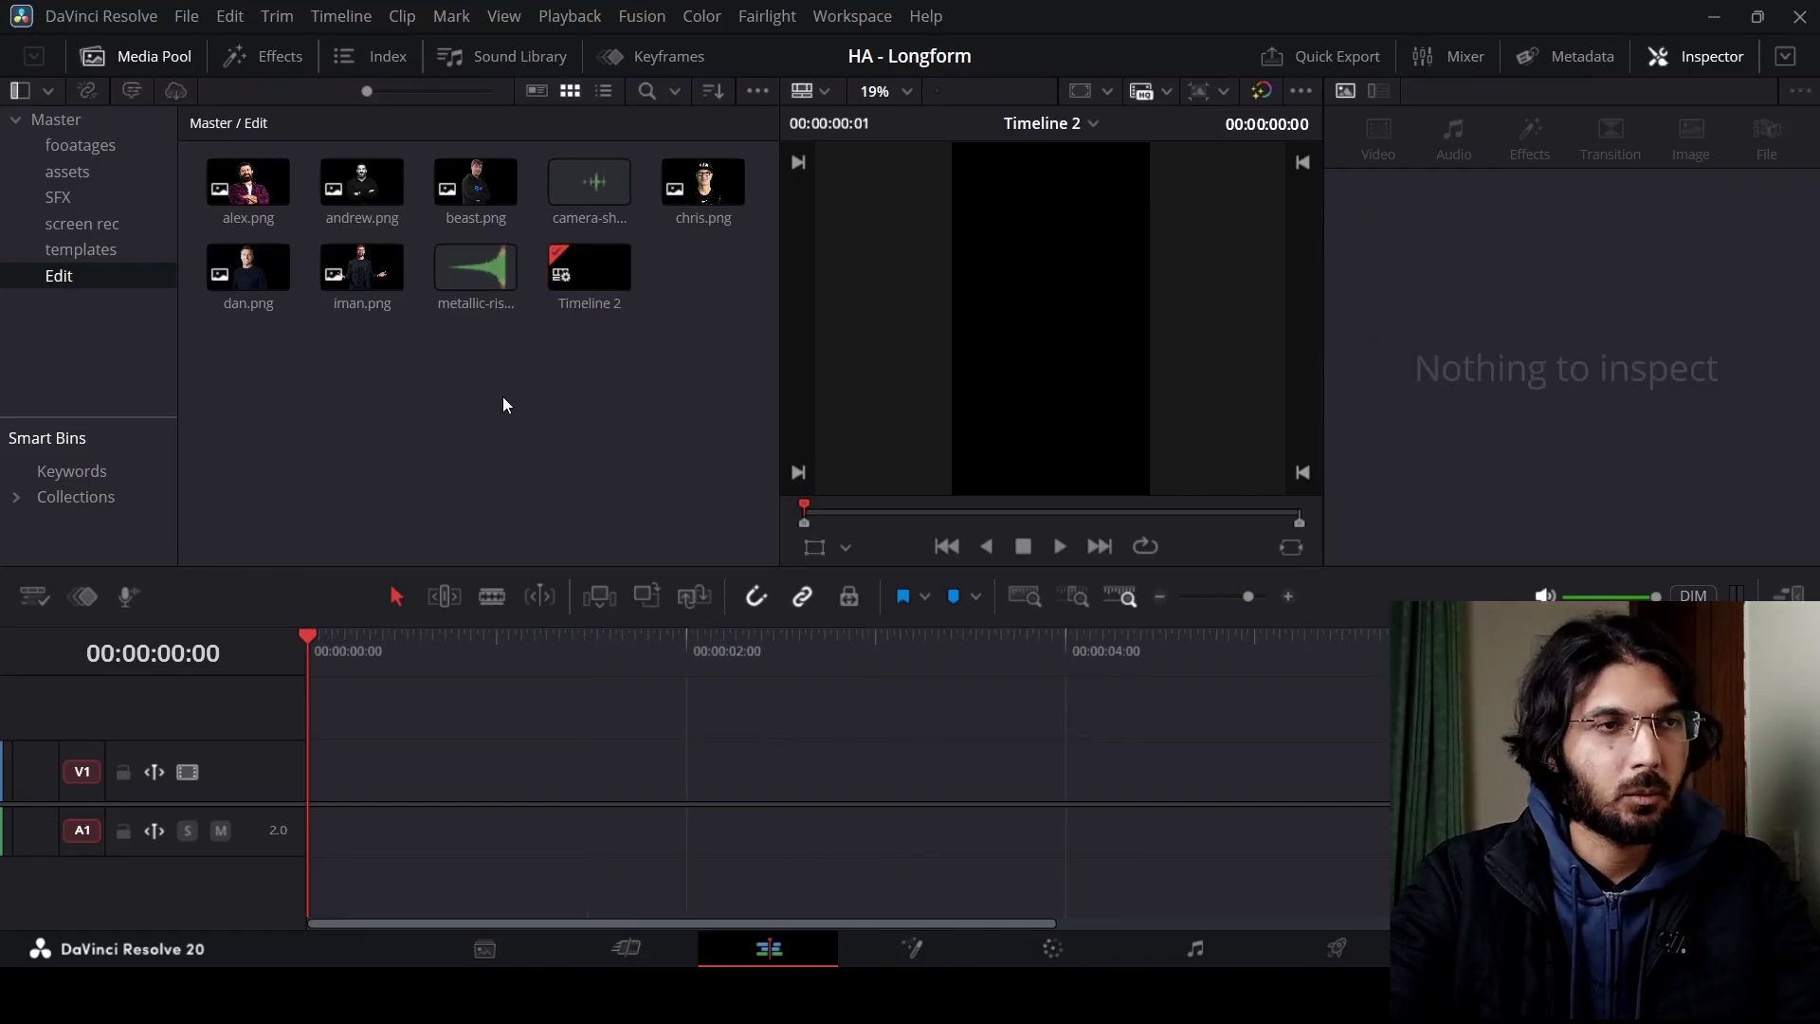
# - Add a Solid Color generator at the start of video track 1 and colour it light grey #eeeeee
pyautogui.click(270, 57)
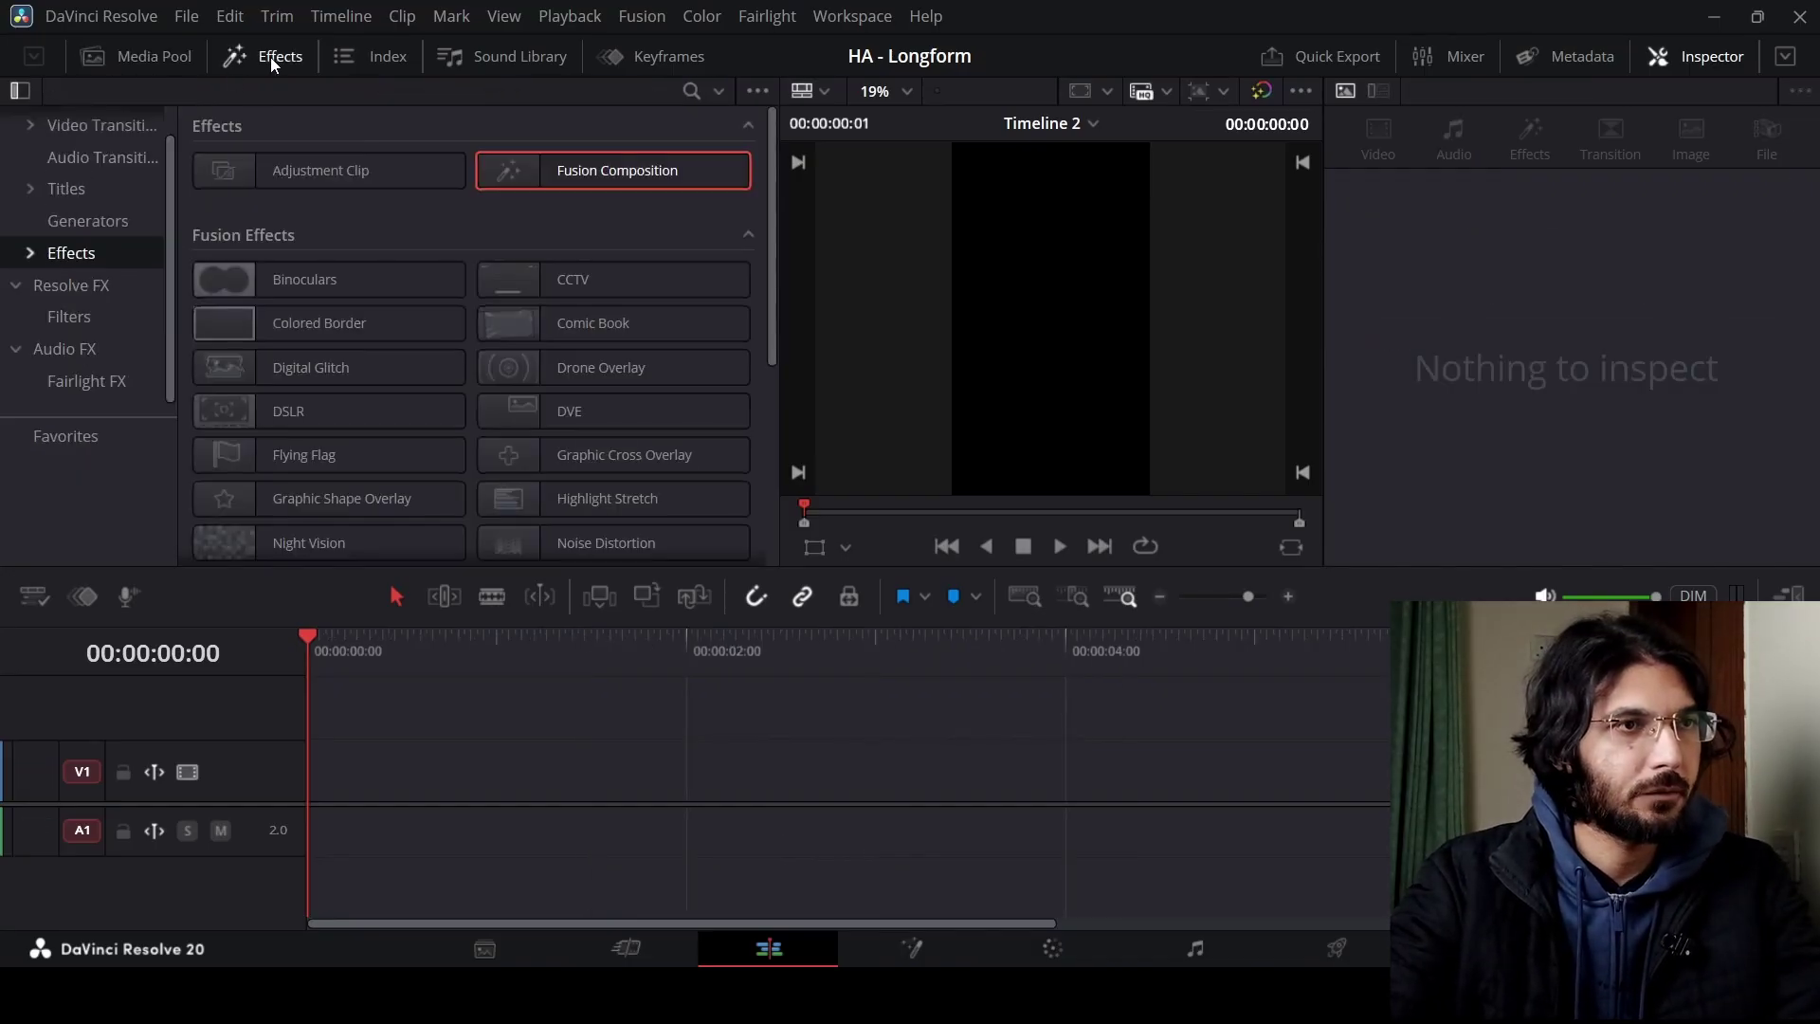
pyautogui.click(89, 218)
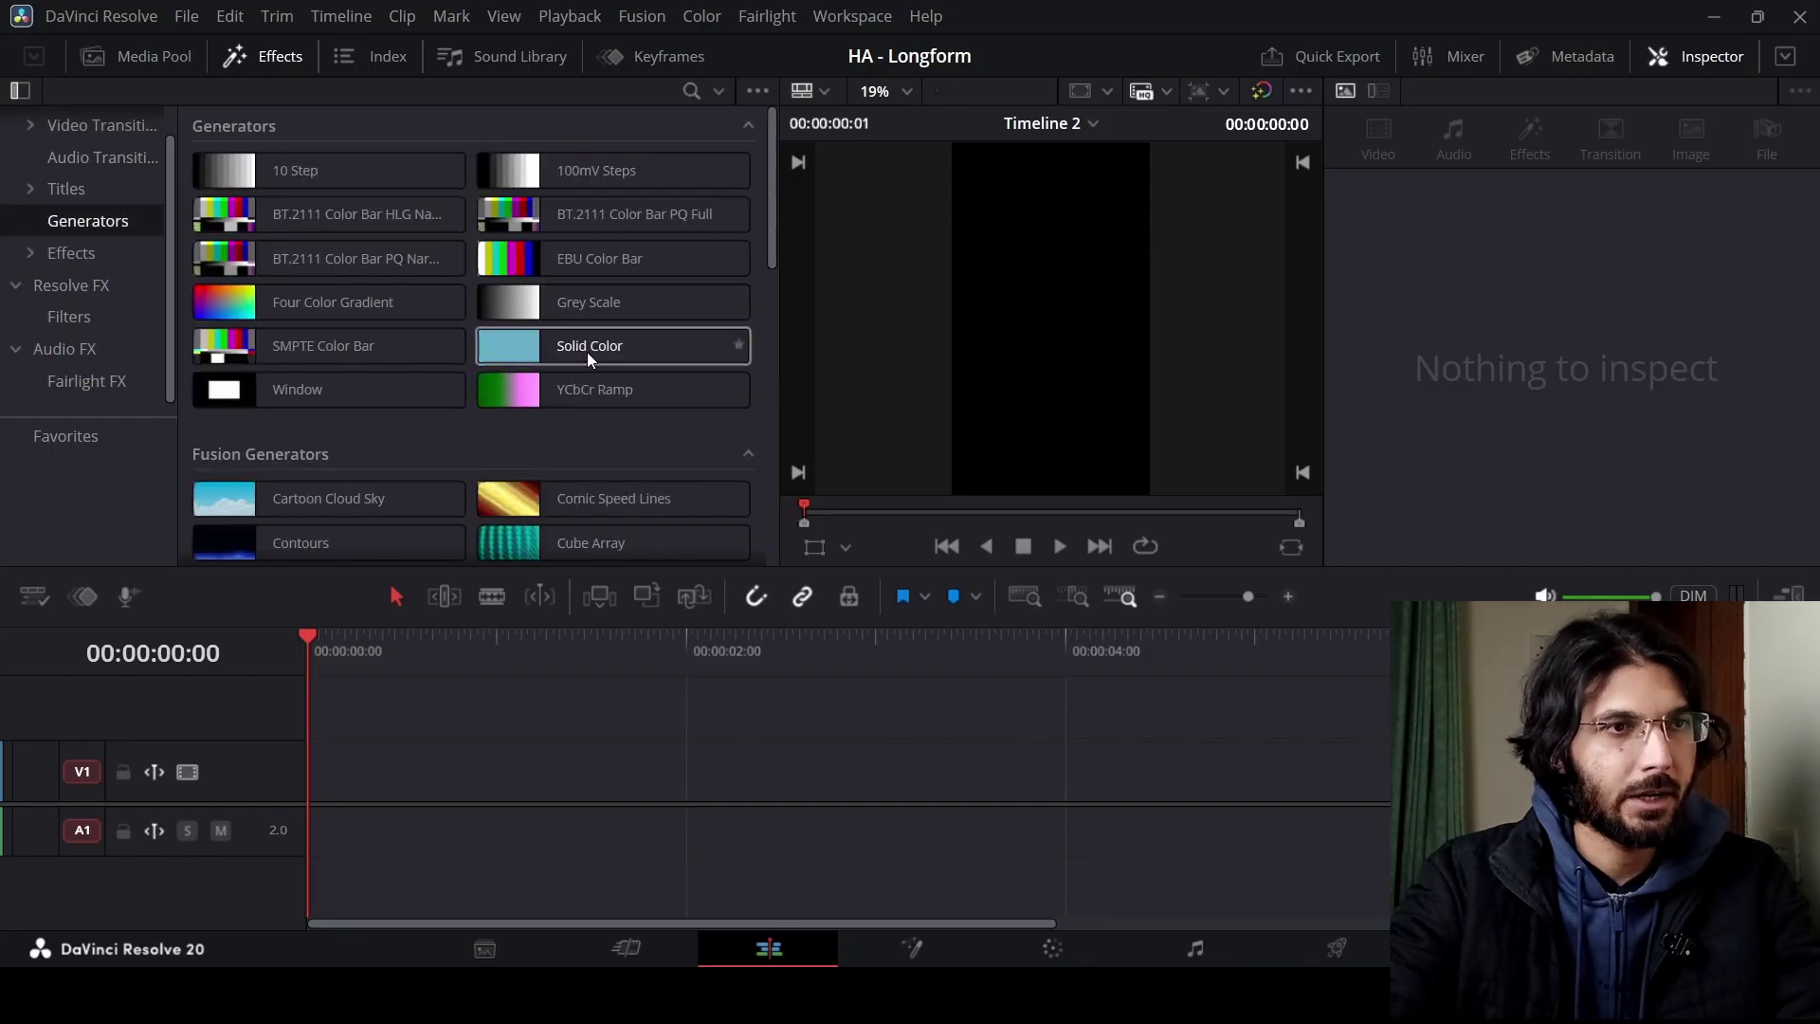
pyautogui.moveTo(588, 351); pyautogui.dragTo(389, 787)
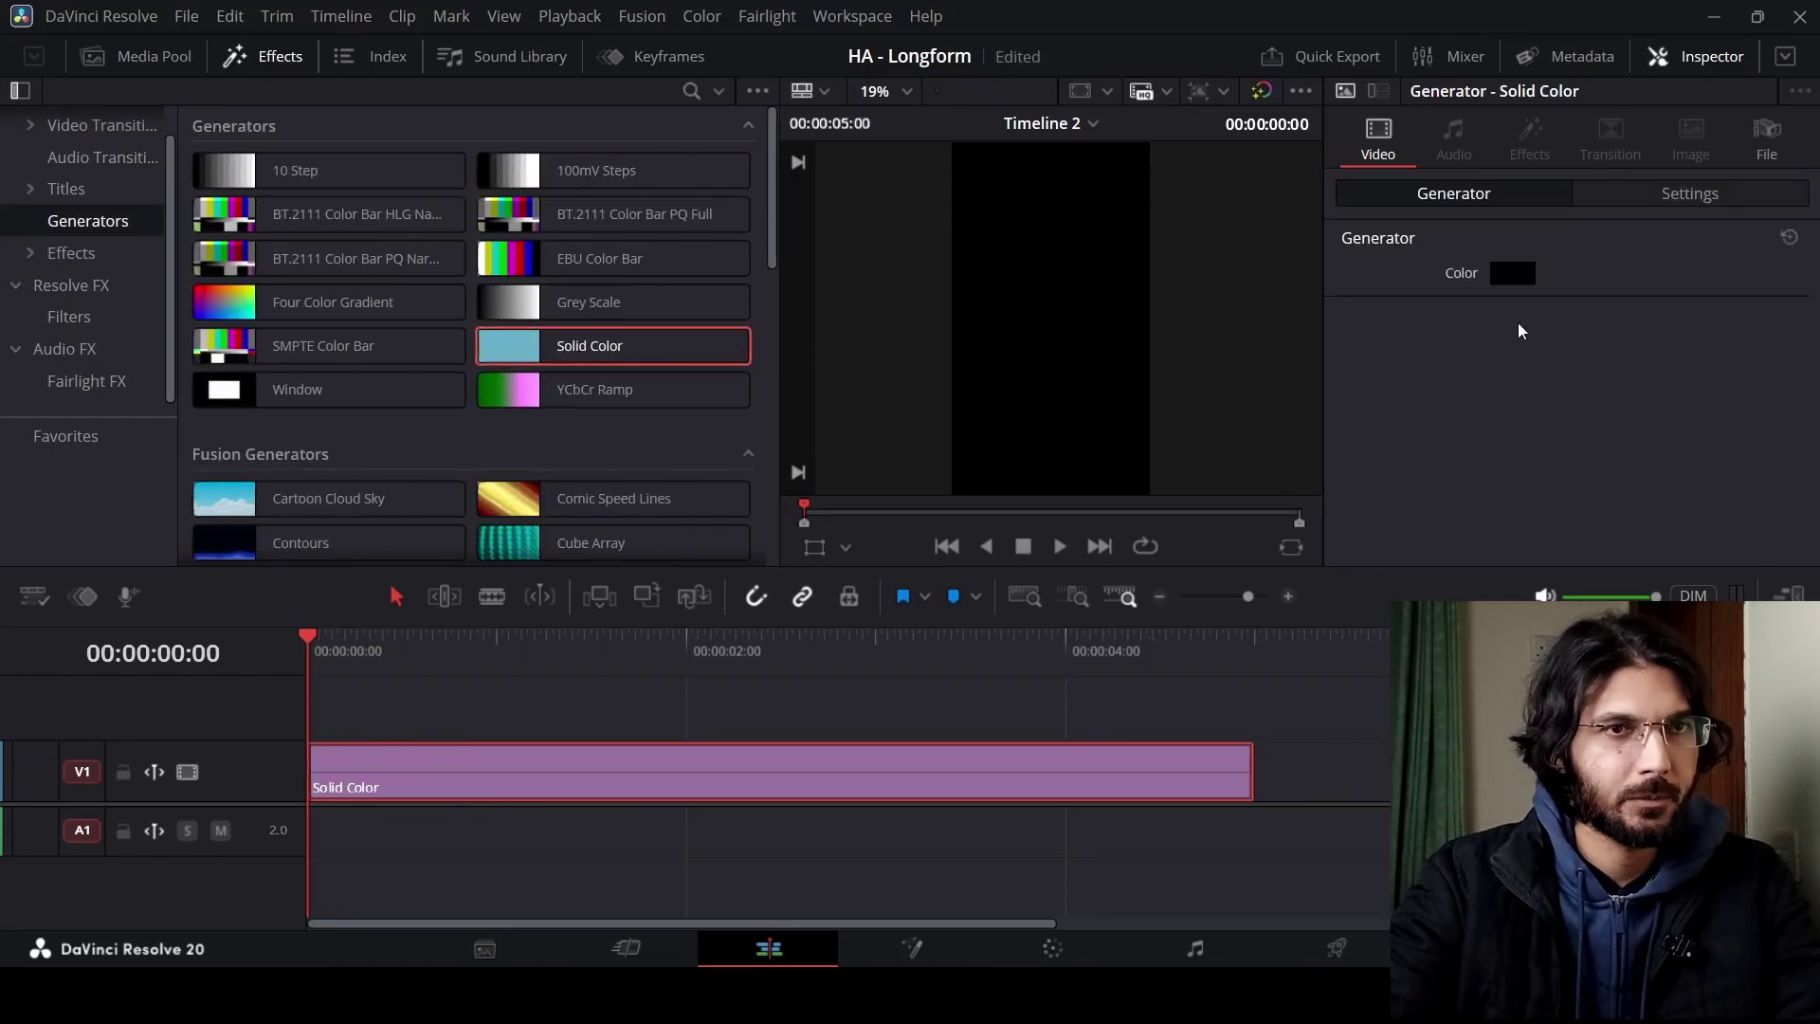
pyautogui.click(1514, 275)
pyautogui.click(1166, 294)
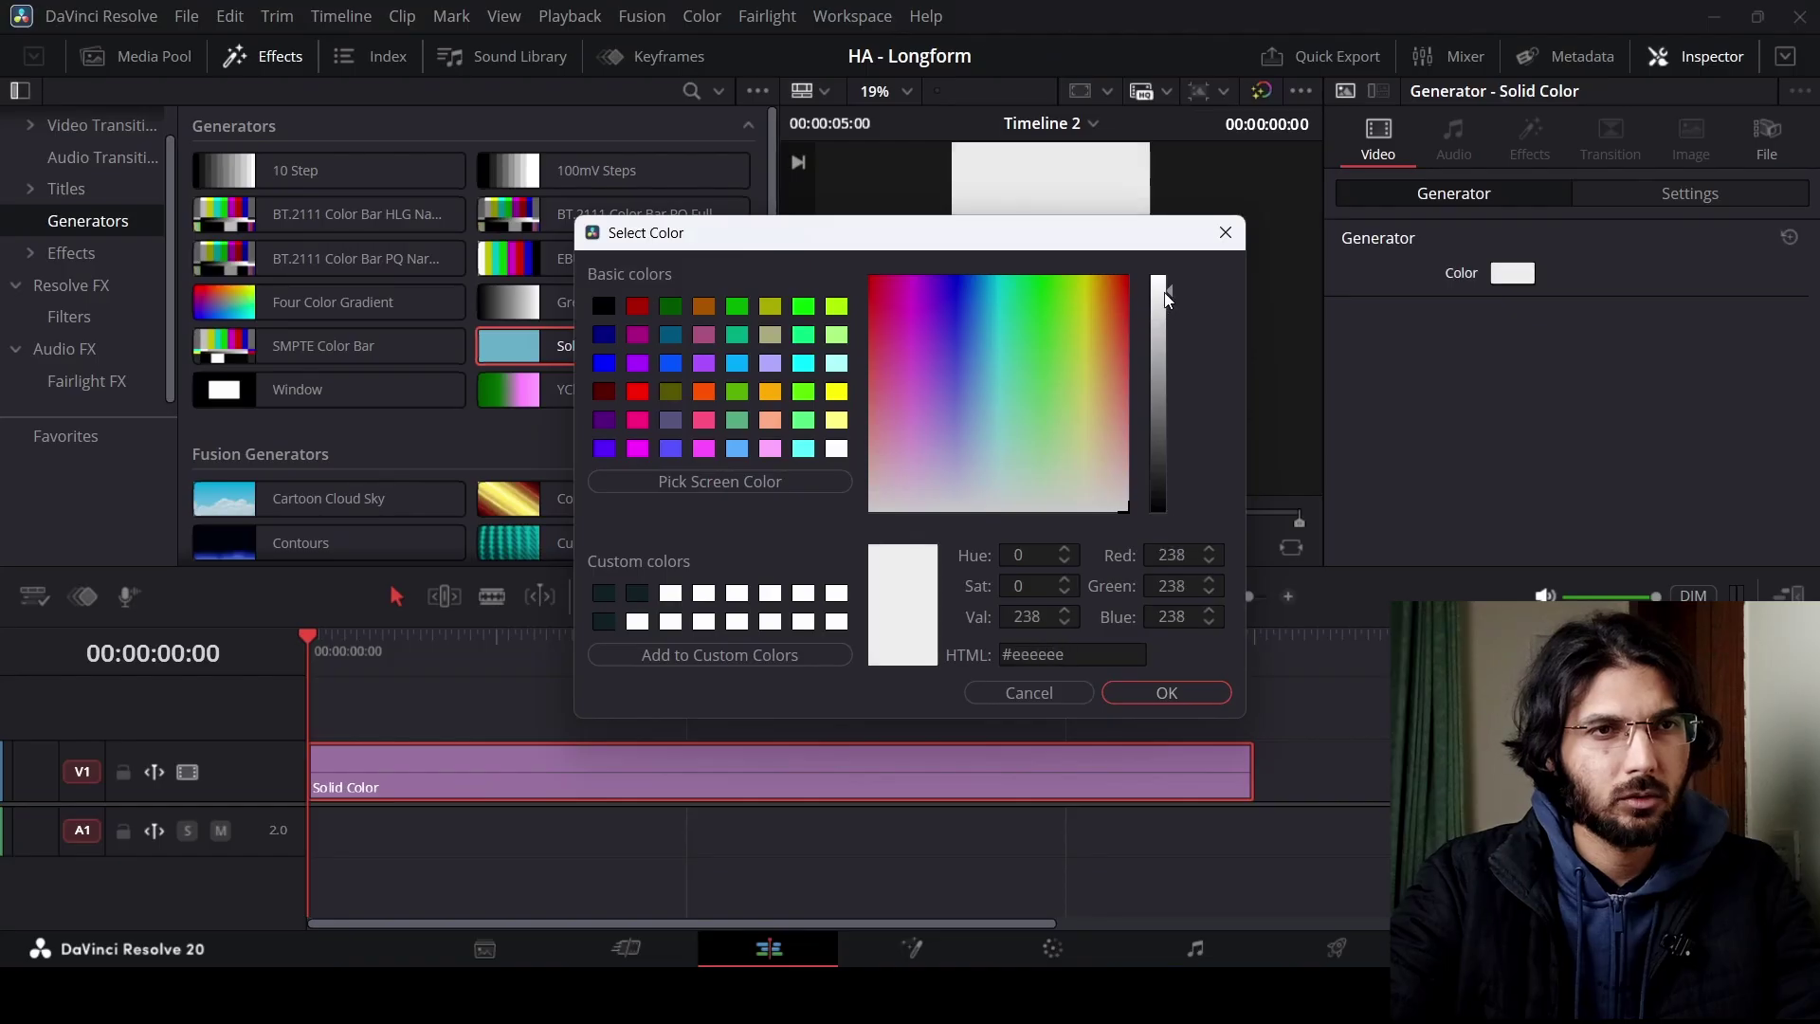
pyautogui.click(1190, 691)
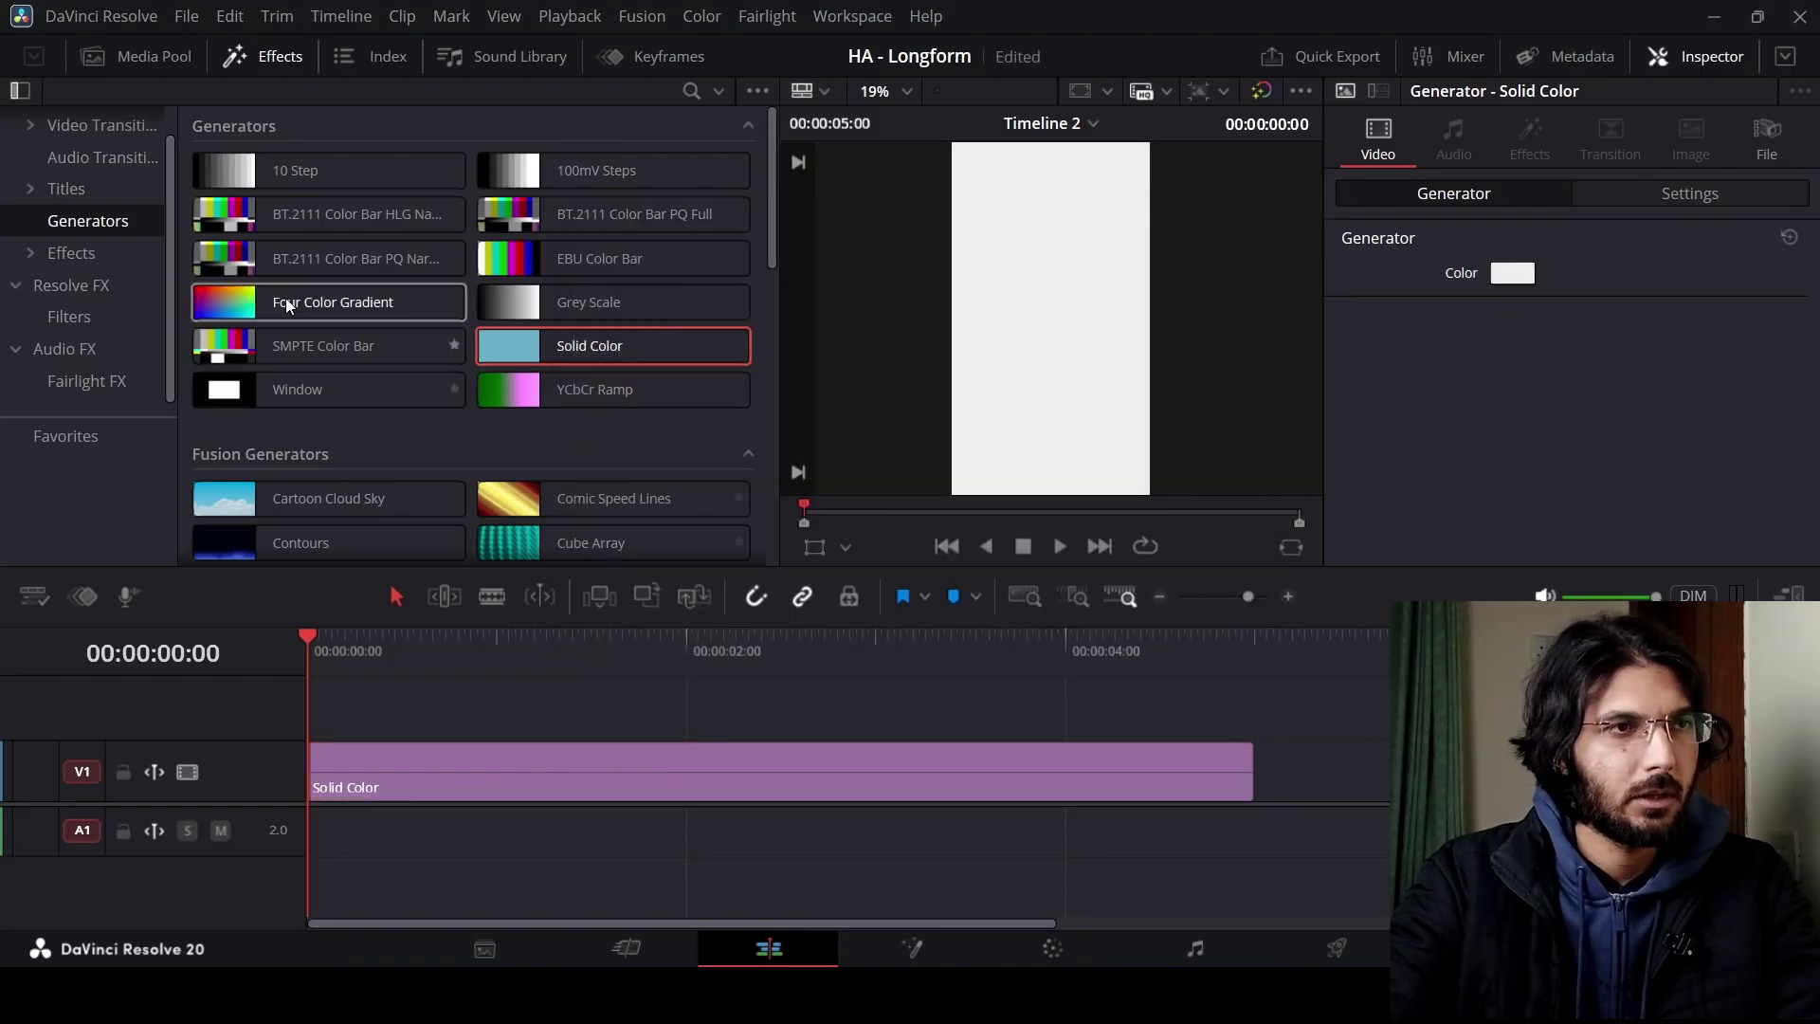
# - Trim the Solid Color clip on video track 1 to a duration of 24 frames
pyautogui.click(142, 59)
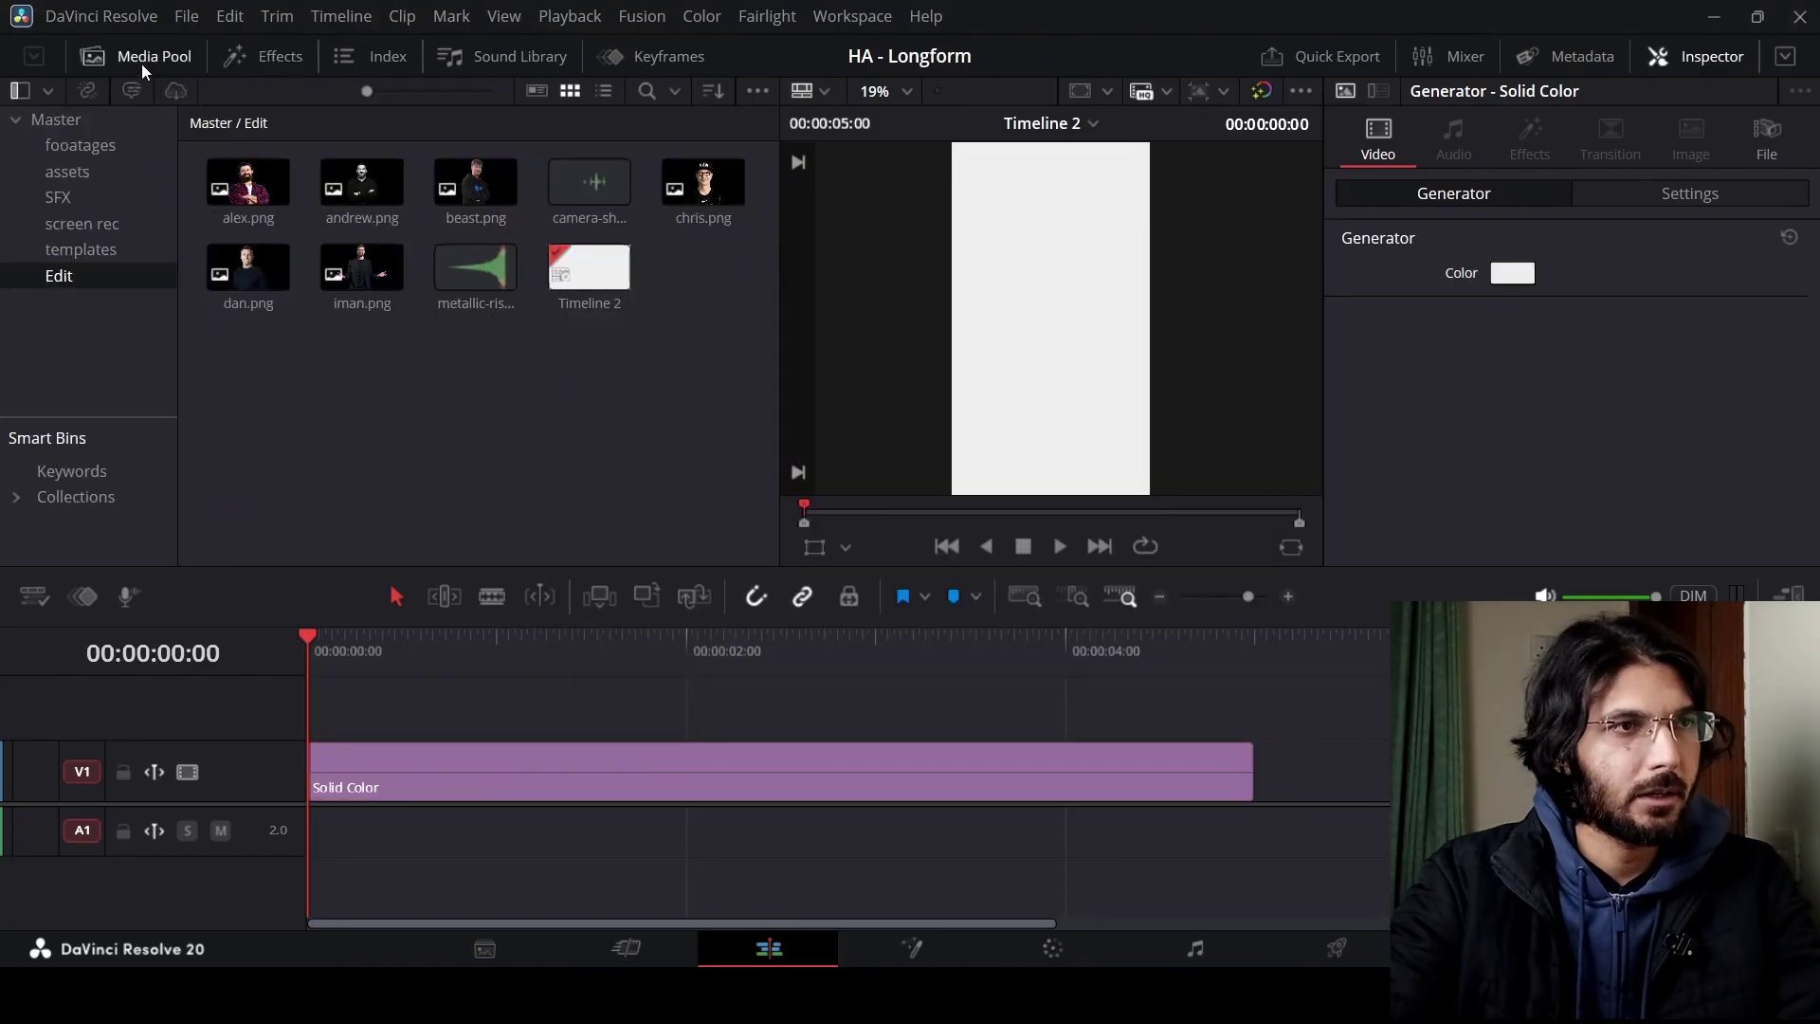
pyautogui.click(458, 761)
pyautogui.moveTo(352, 653); pyautogui.dragTo(468, 652)
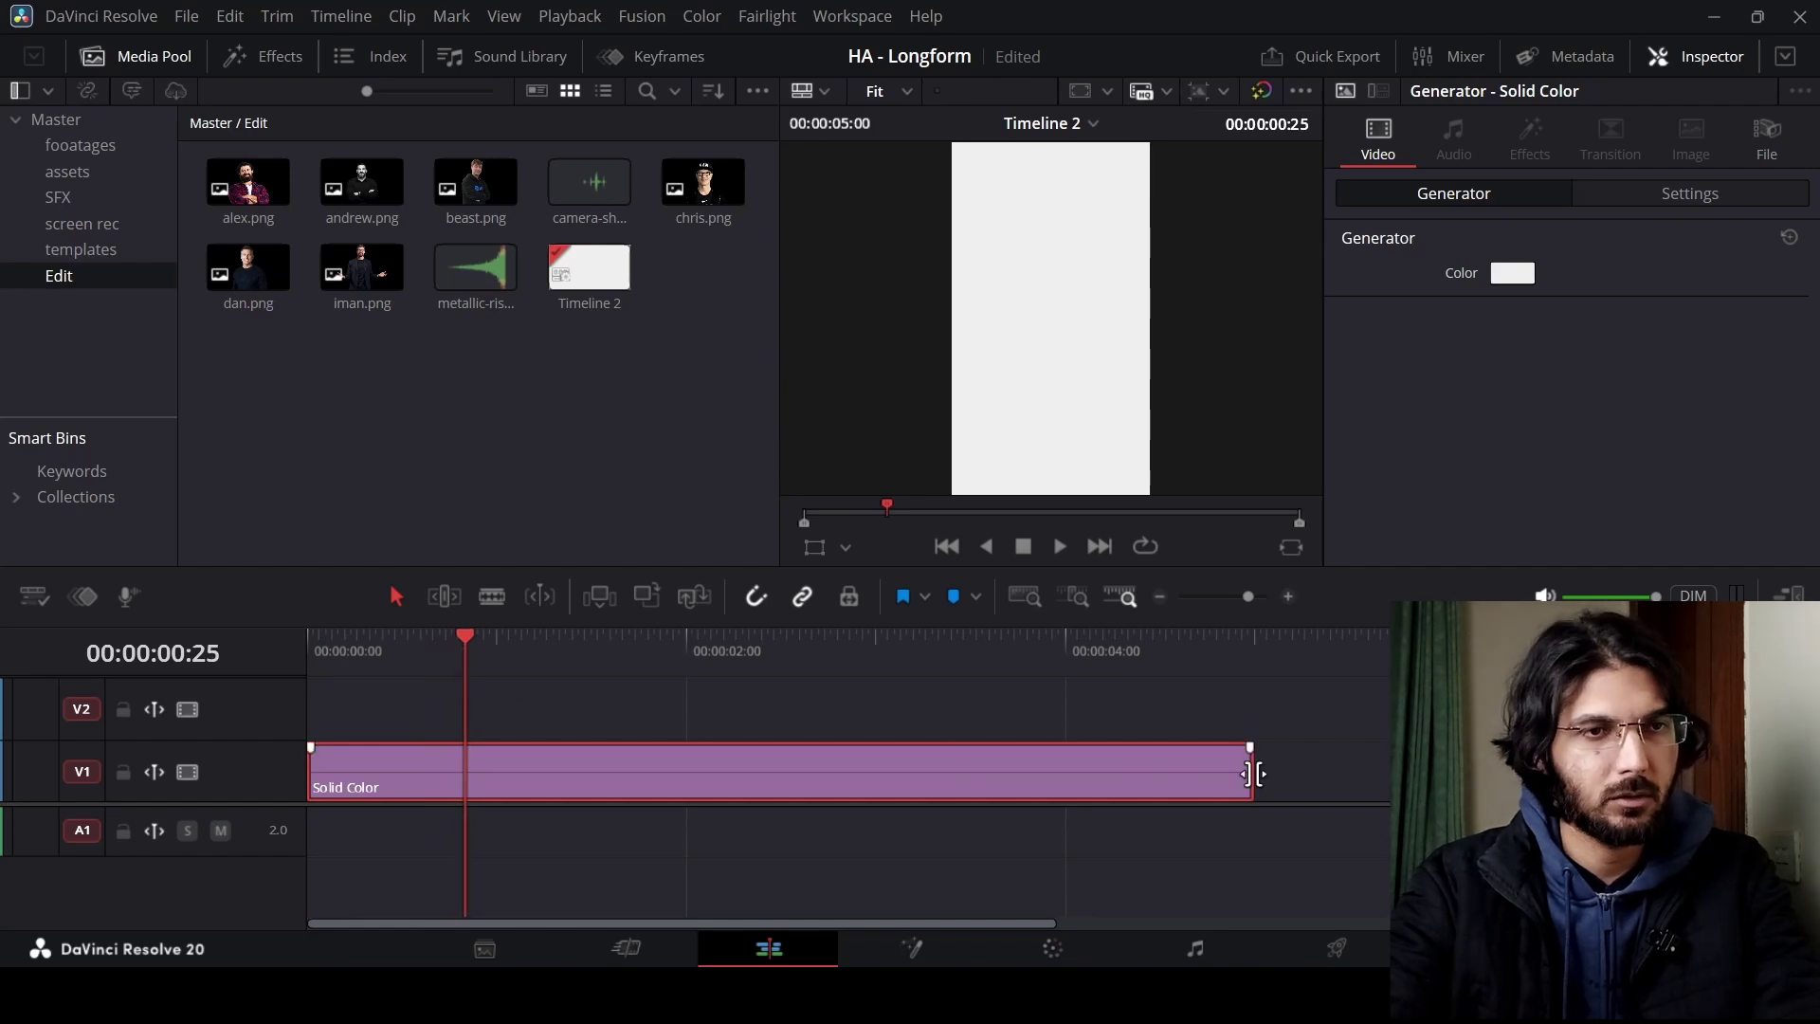
pyautogui.moveTo(1249, 785); pyautogui.dragTo(465, 772)
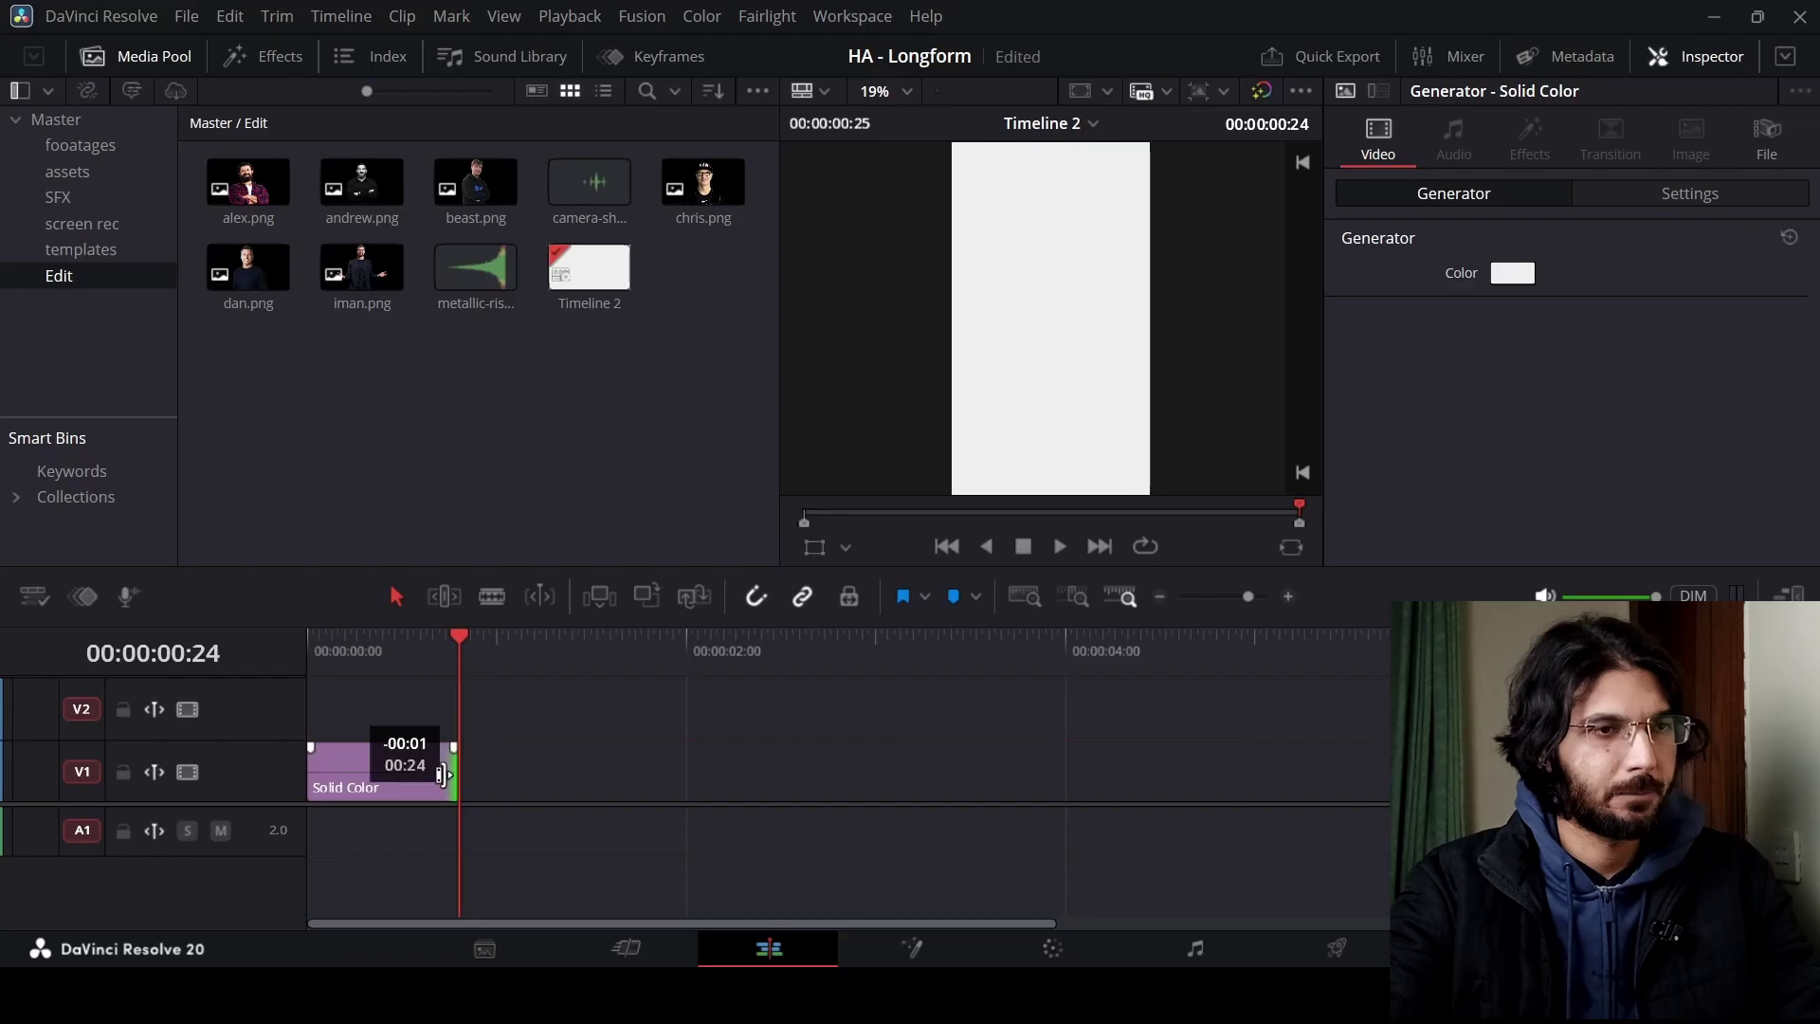
pyautogui.click(423, 720)
pyautogui.click(318, 654)
pyautogui.scroll(4, 421, 713)
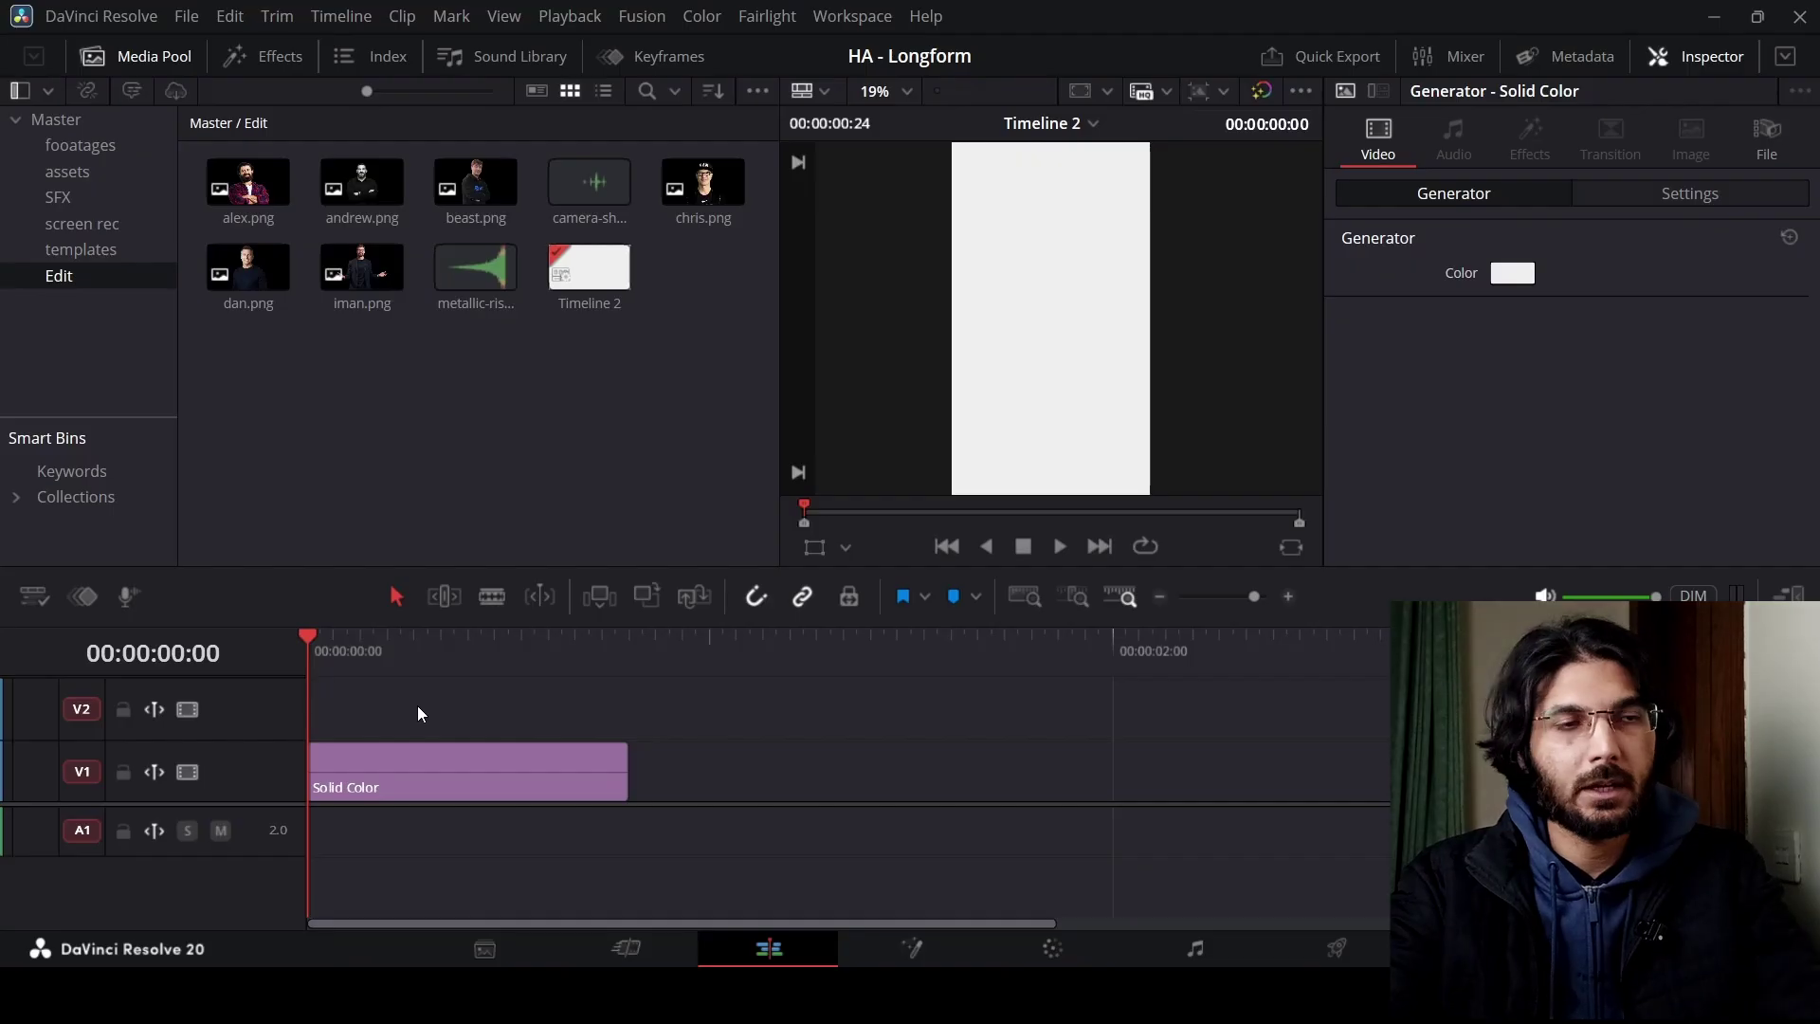
# - Add a Fusion Composition on video track 2 above the Solid Color clip and cut off everything after 24 frames
pyautogui.moveTo(516, 637); pyautogui.dragTo(628, 663)
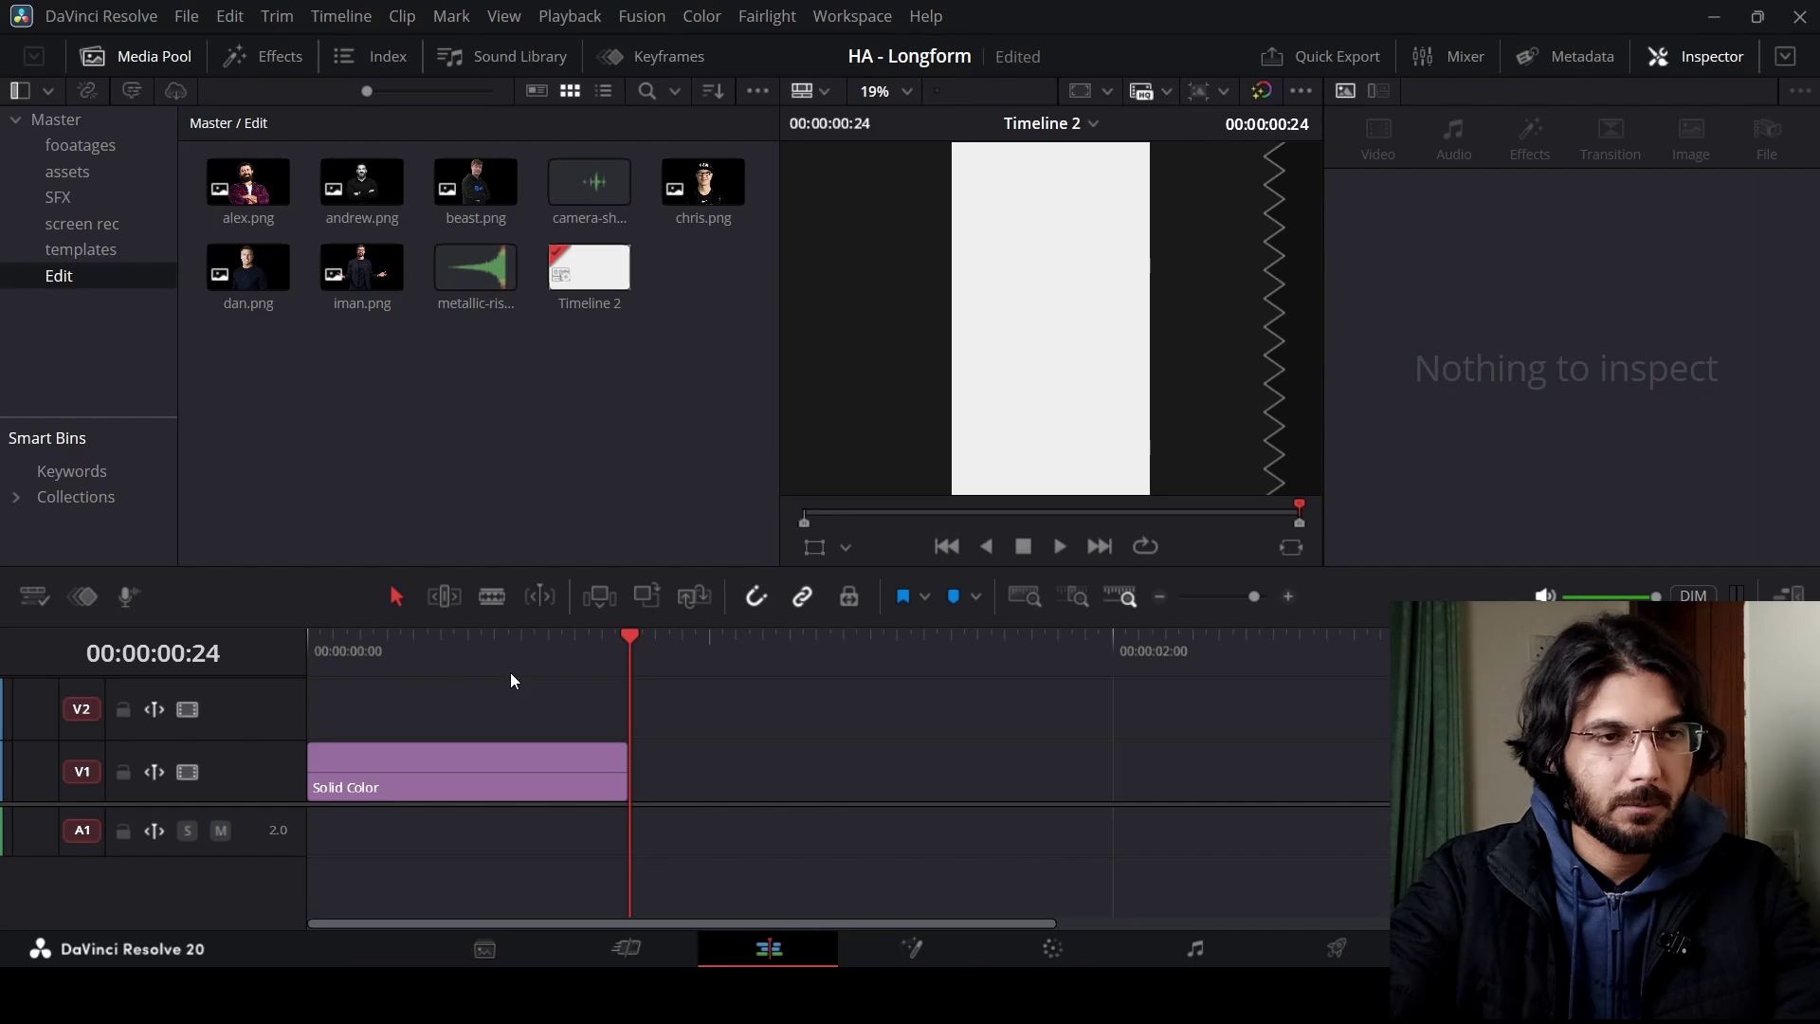
pyautogui.moveTo(384, 784)
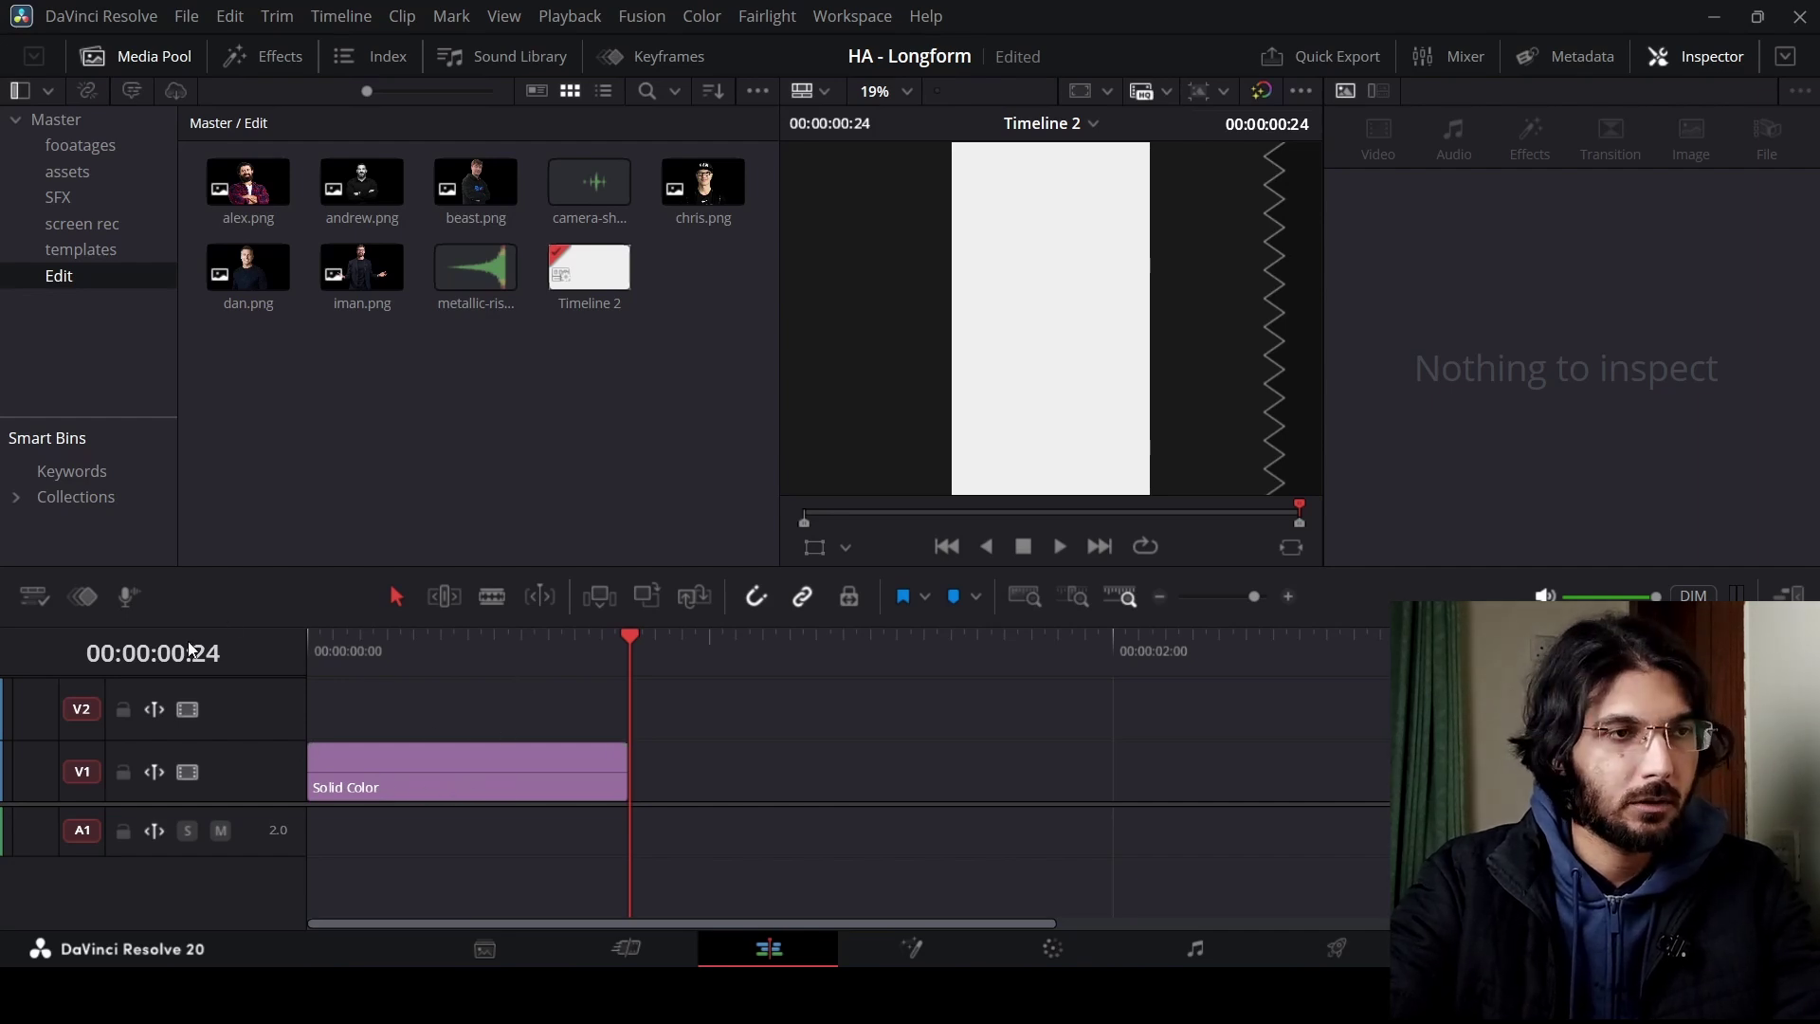
pyautogui.click(265, 61)
pyautogui.moveTo(644, 180); pyautogui.dragTo(361, 722)
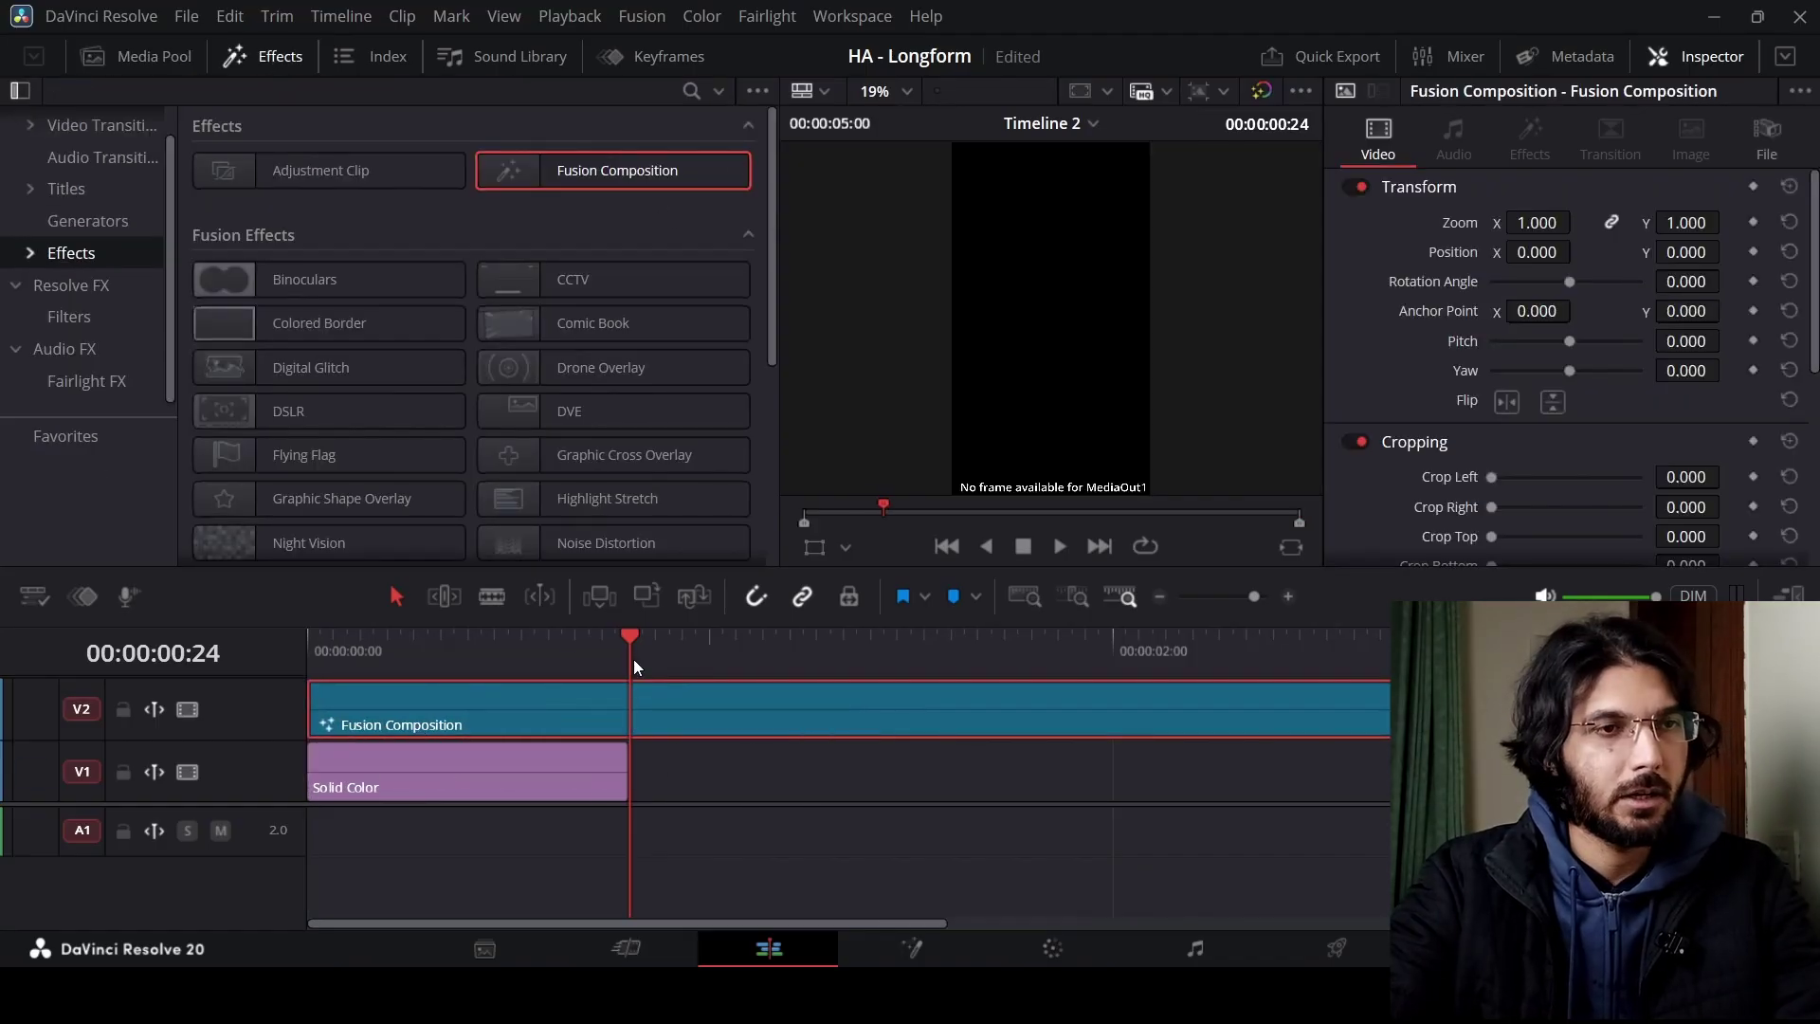
pyautogui.hotkey('ctrl', '\\')
pyautogui.click(732, 726)
pyautogui.press('Delete')
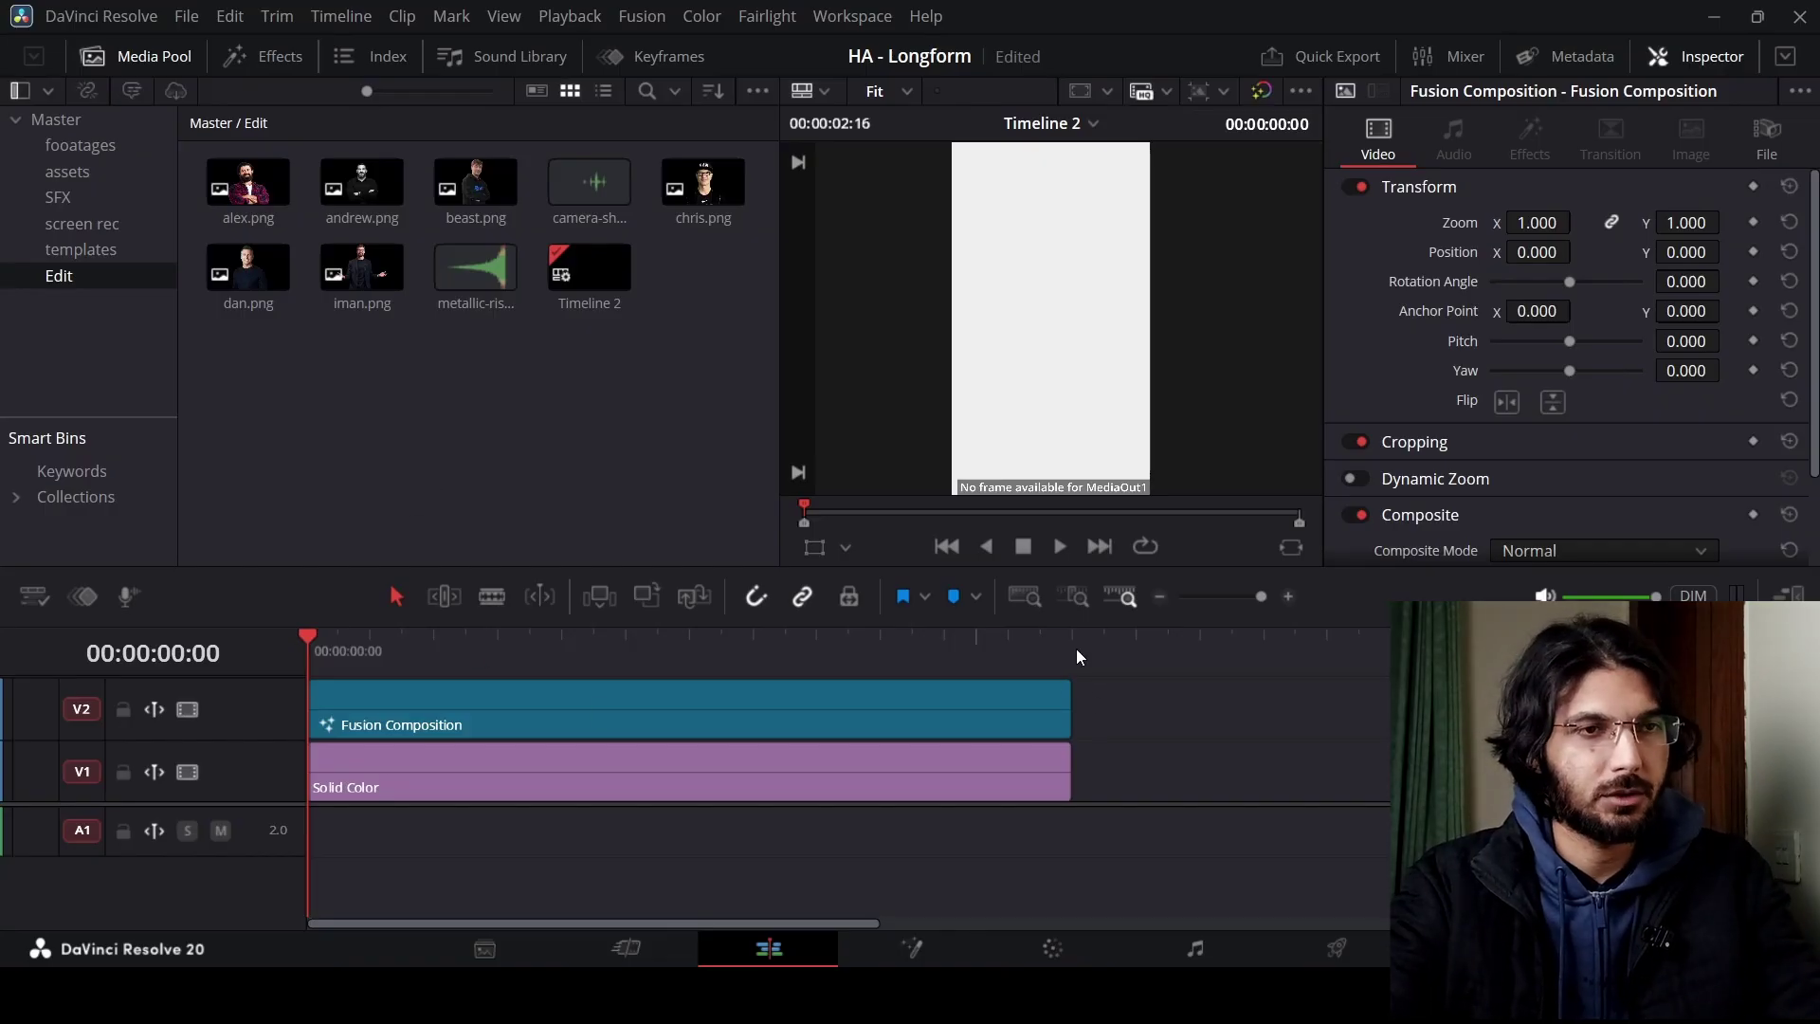
# - Shorten the Fusion Composition on video track 2 to four frames
pyautogui.moveTo(1068, 644); pyautogui.dragTo(285, 647)
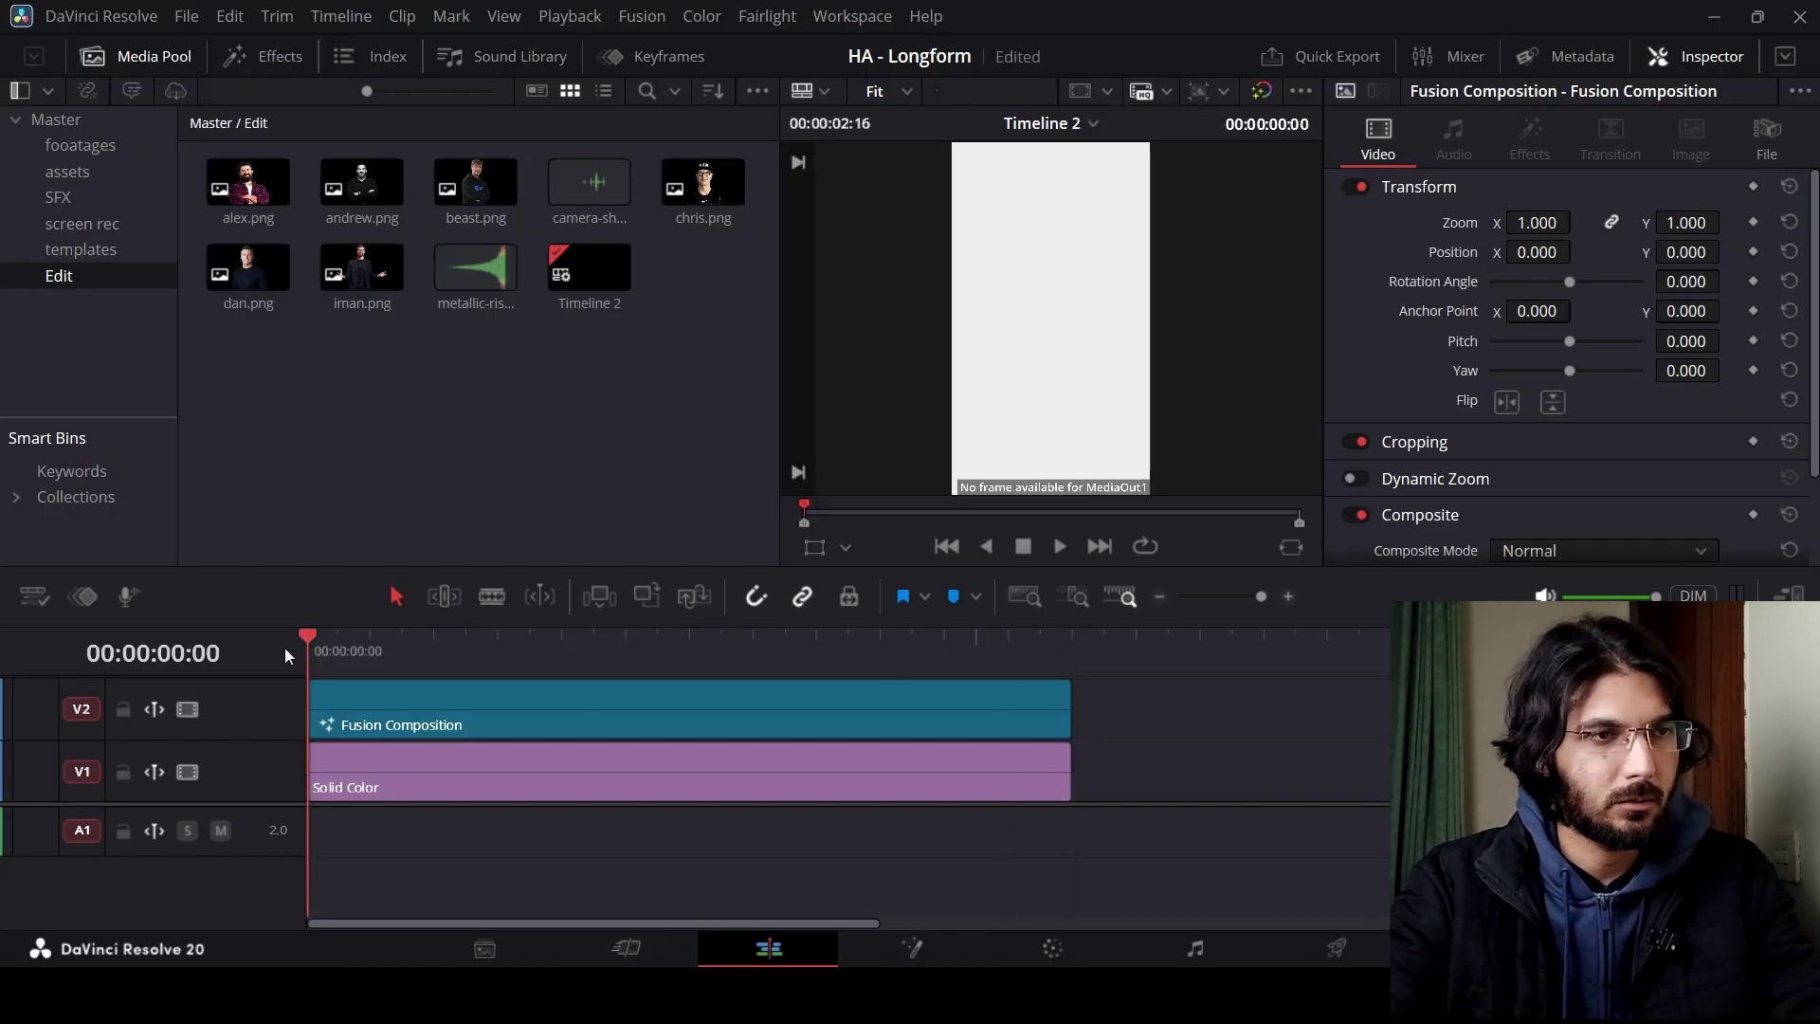
pyautogui.press('space')
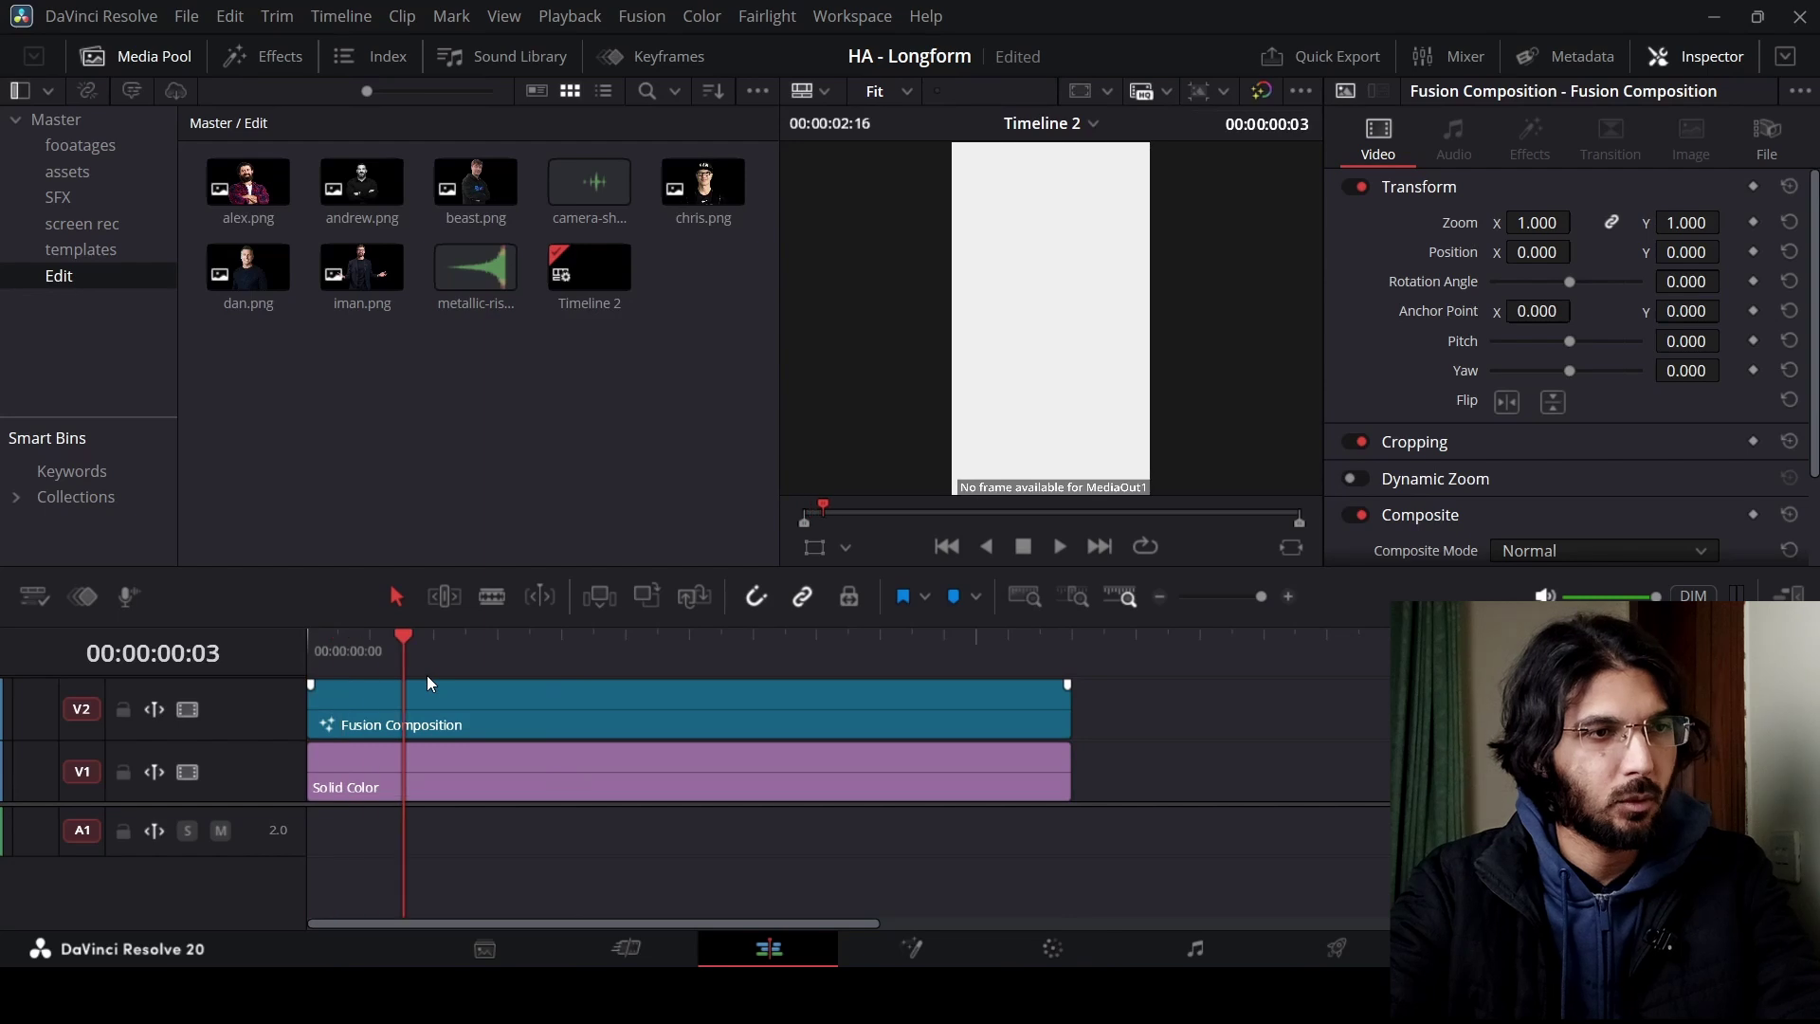
pyautogui.press('space')
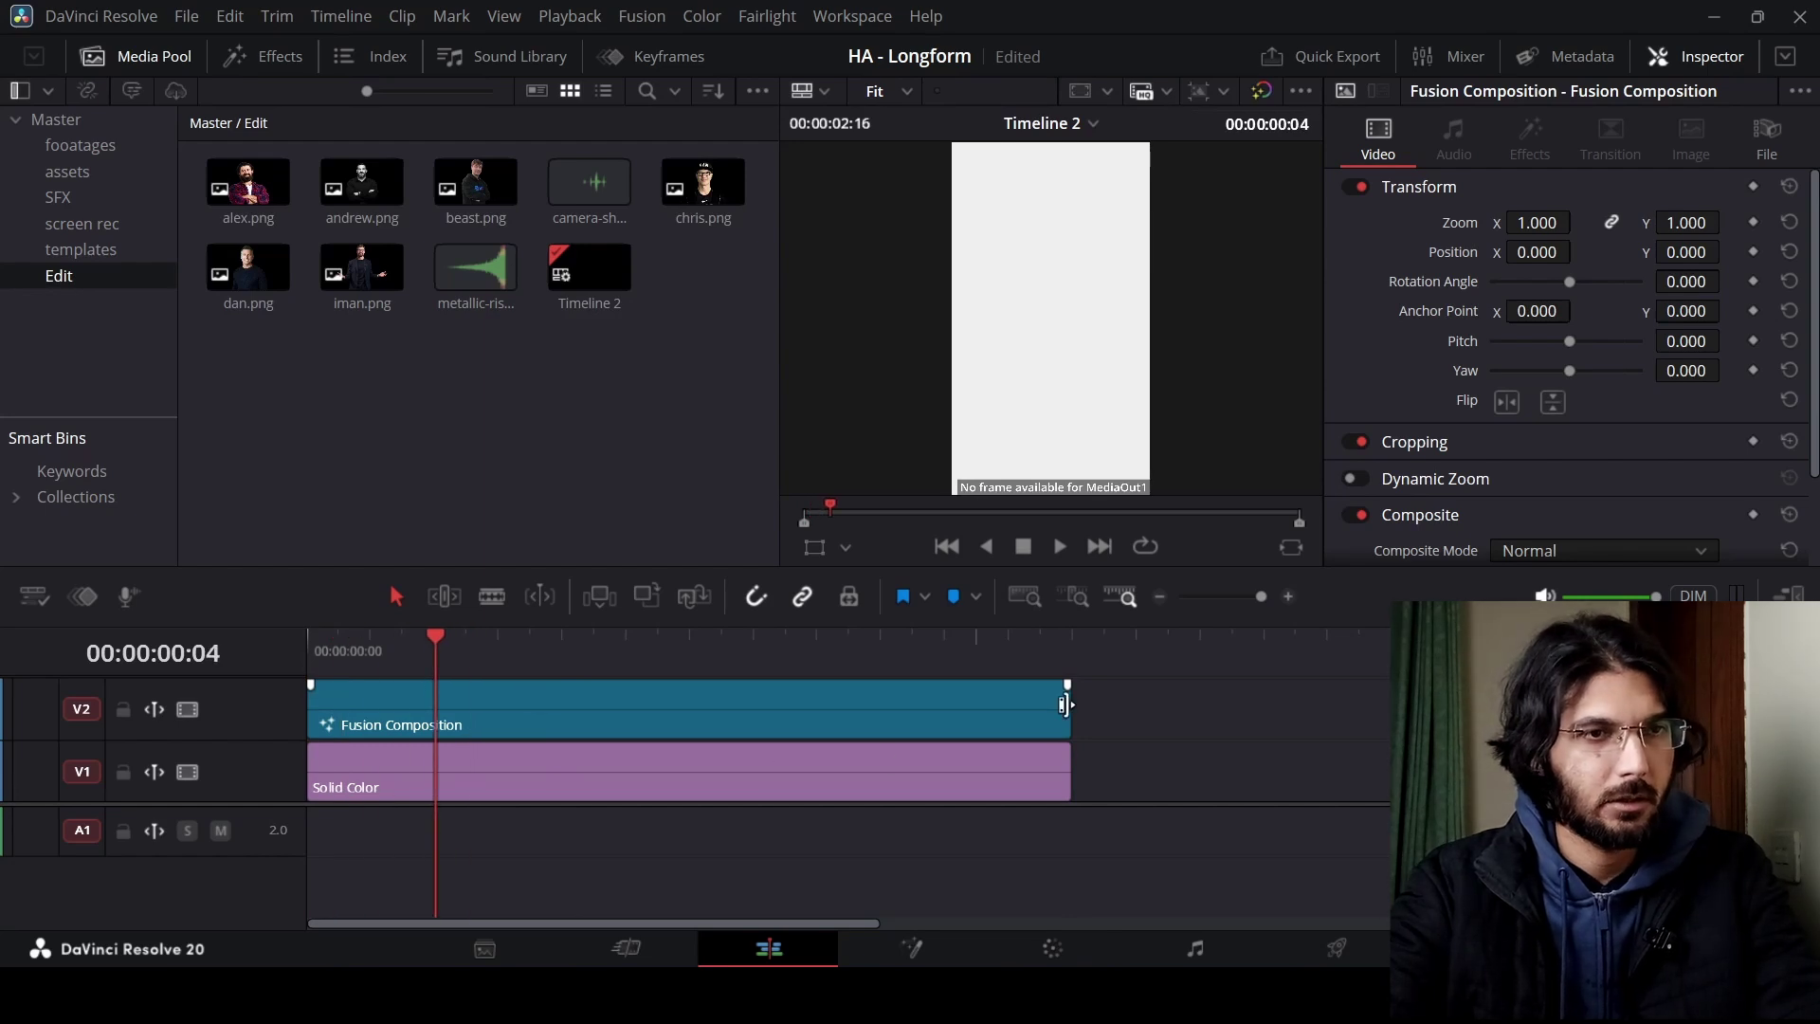
pyautogui.moveTo(1068, 706); pyautogui.dragTo(414, 706)
pyautogui.click(371, 641)
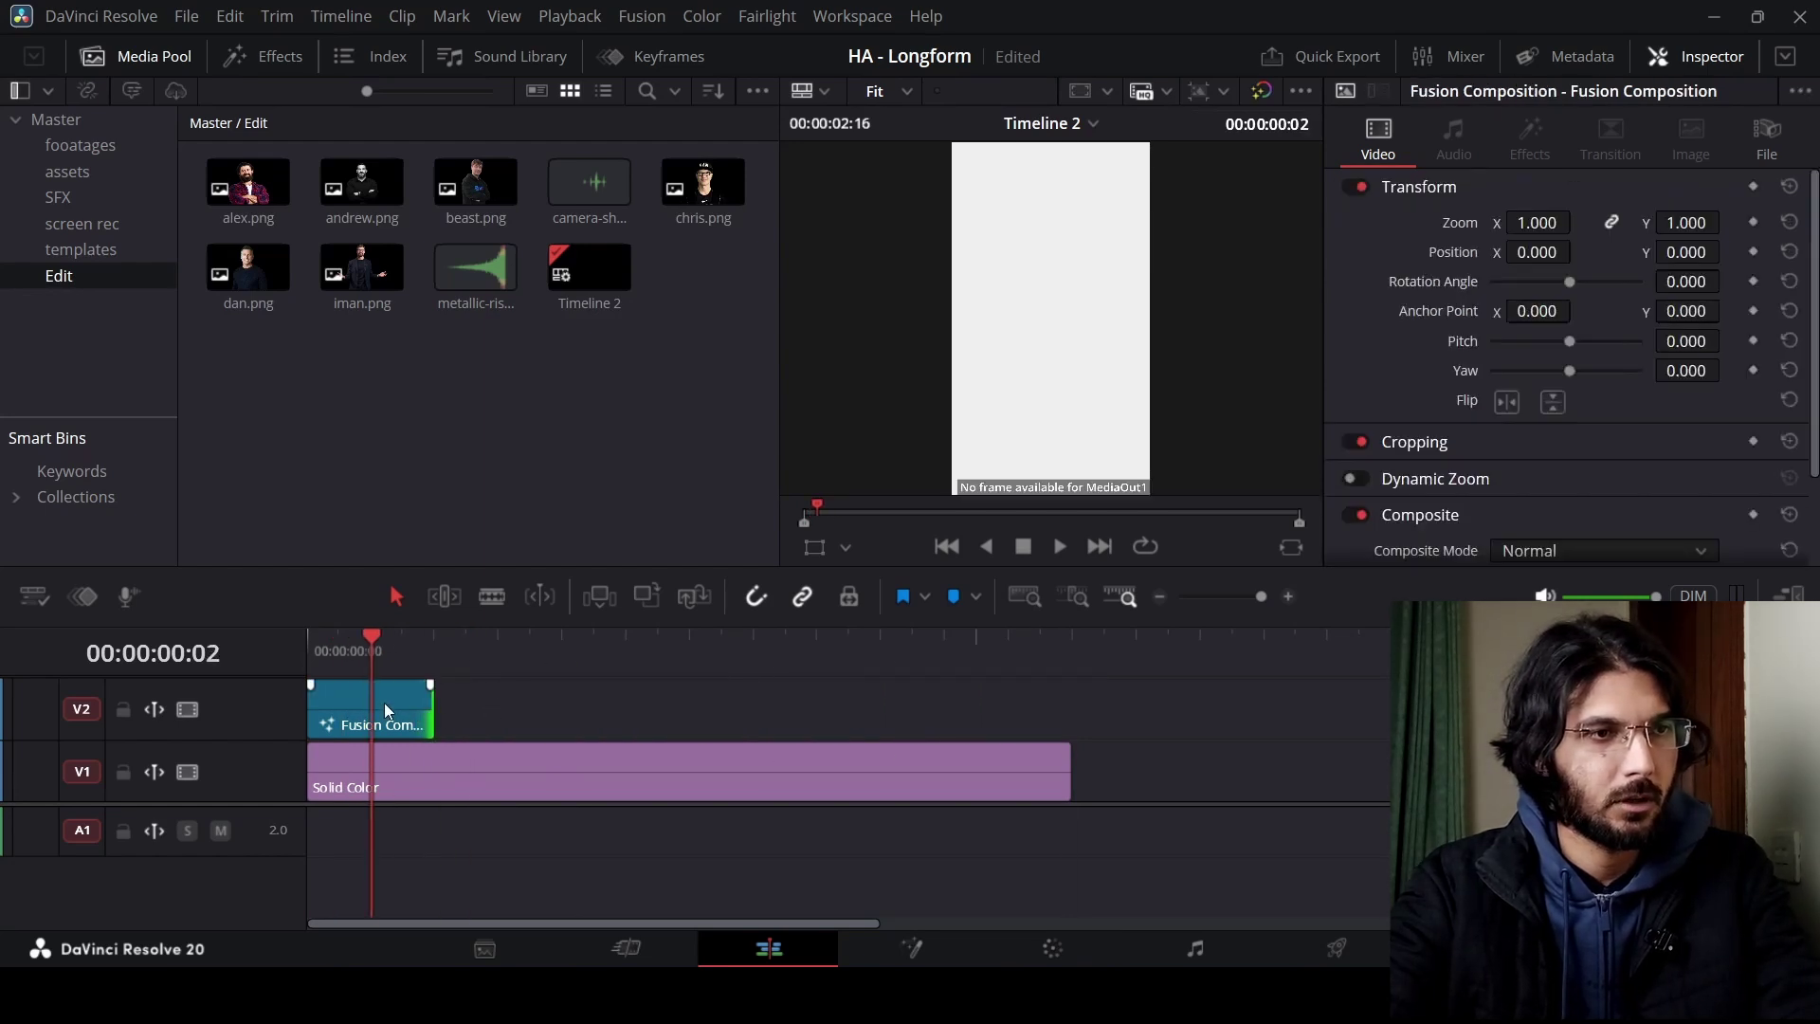
# - Fill video track 2 above the Solid Color clip with five copies of the four-frame Fusion Composition
pyautogui.moveTo(411, 712); pyautogui.dragTo(1008, 728)
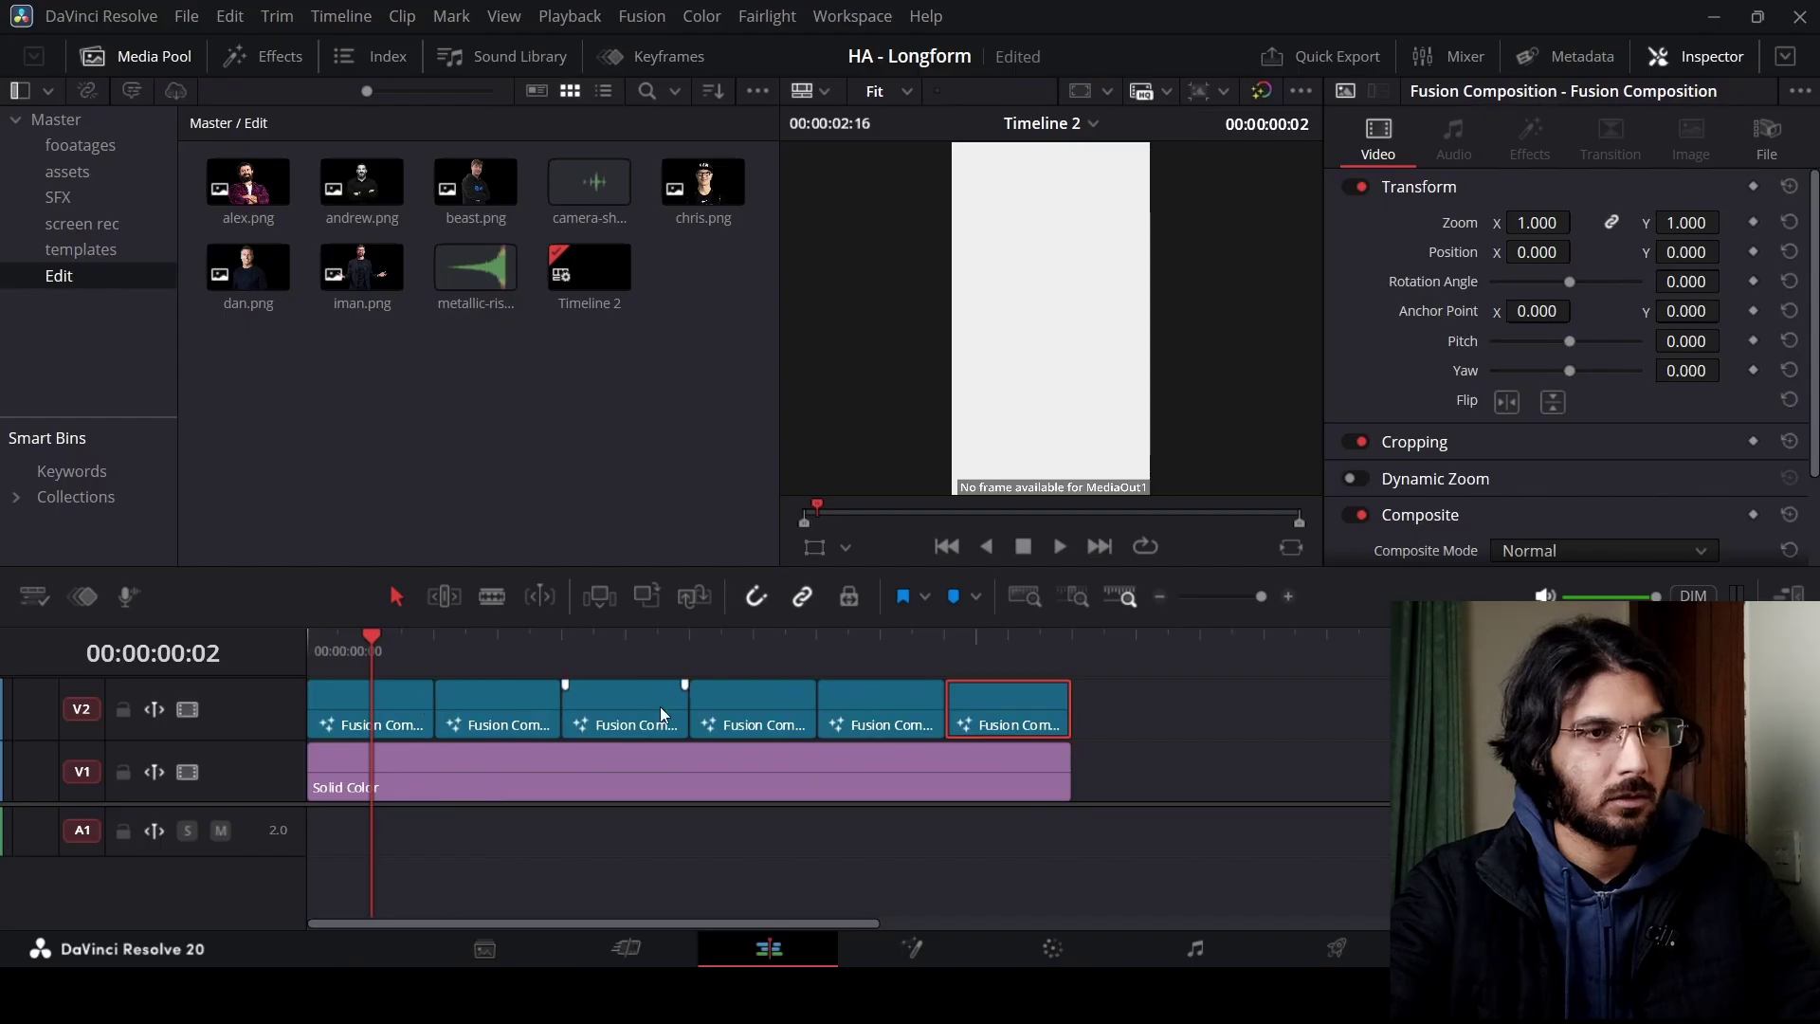
pyautogui.moveTo(1180, 810); pyautogui.dragTo(341, 682)
pyautogui.click(768, 849)
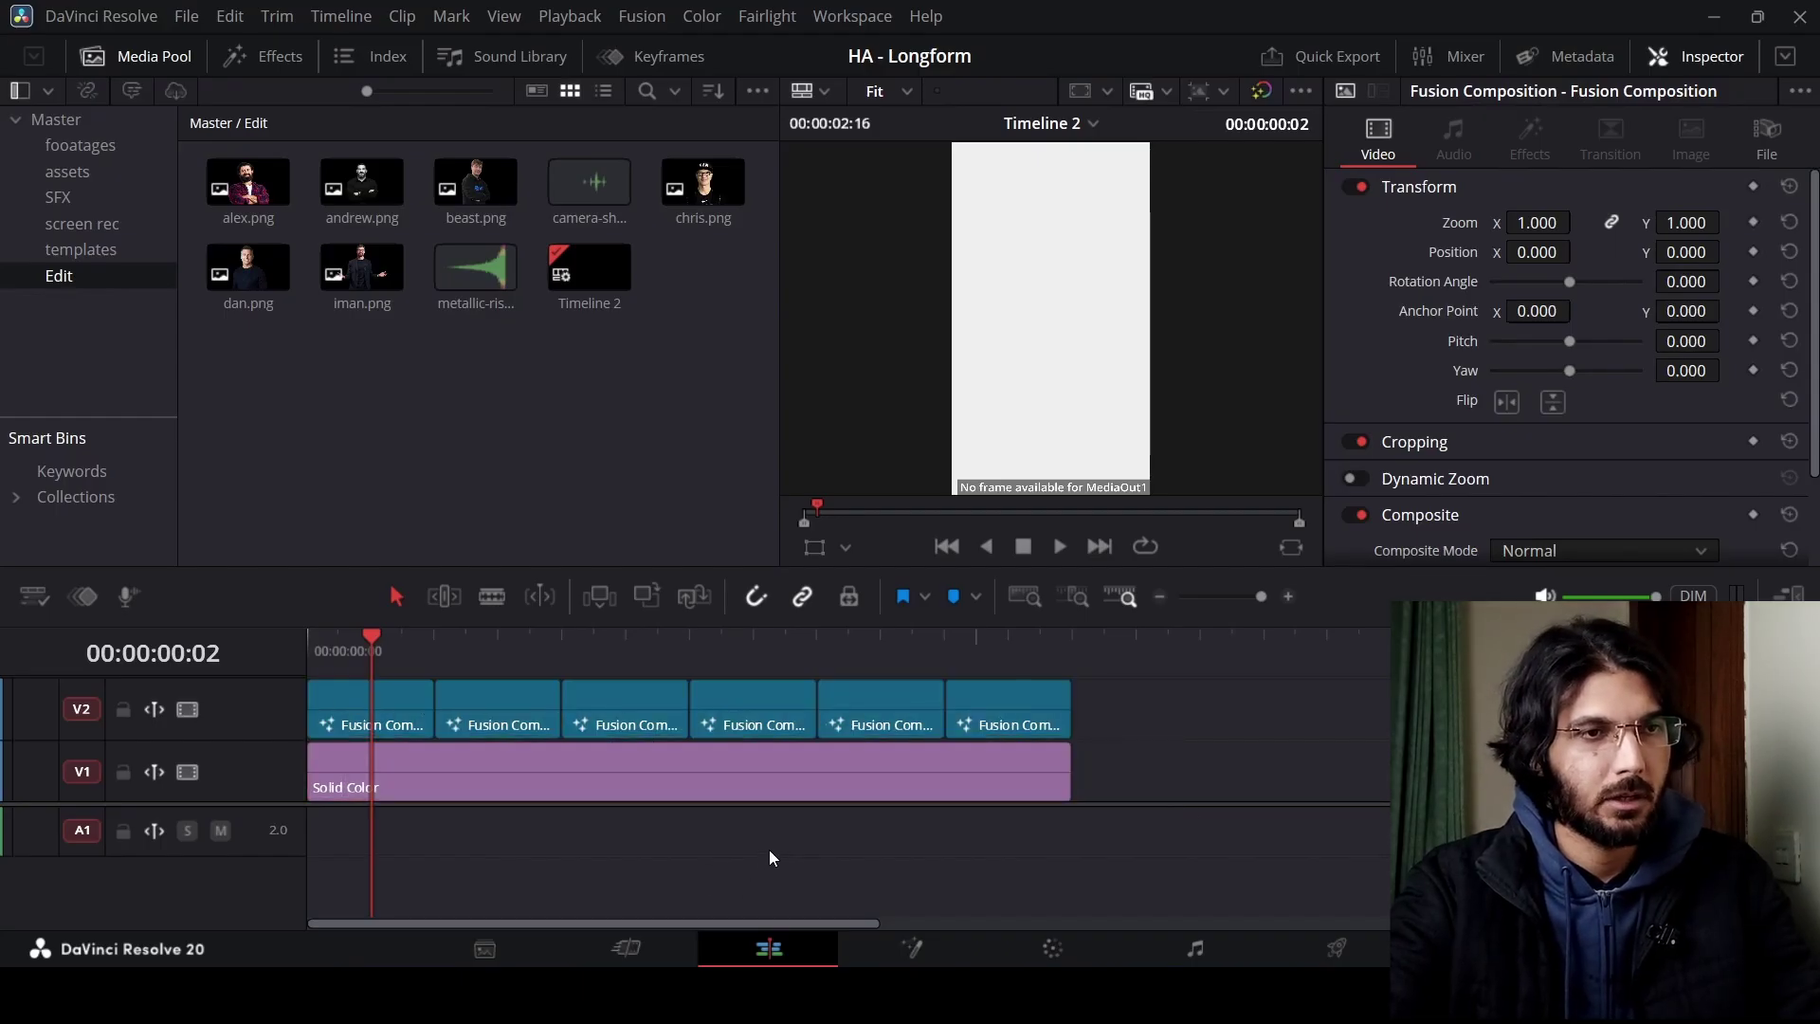
pyautogui.click(1073, 652)
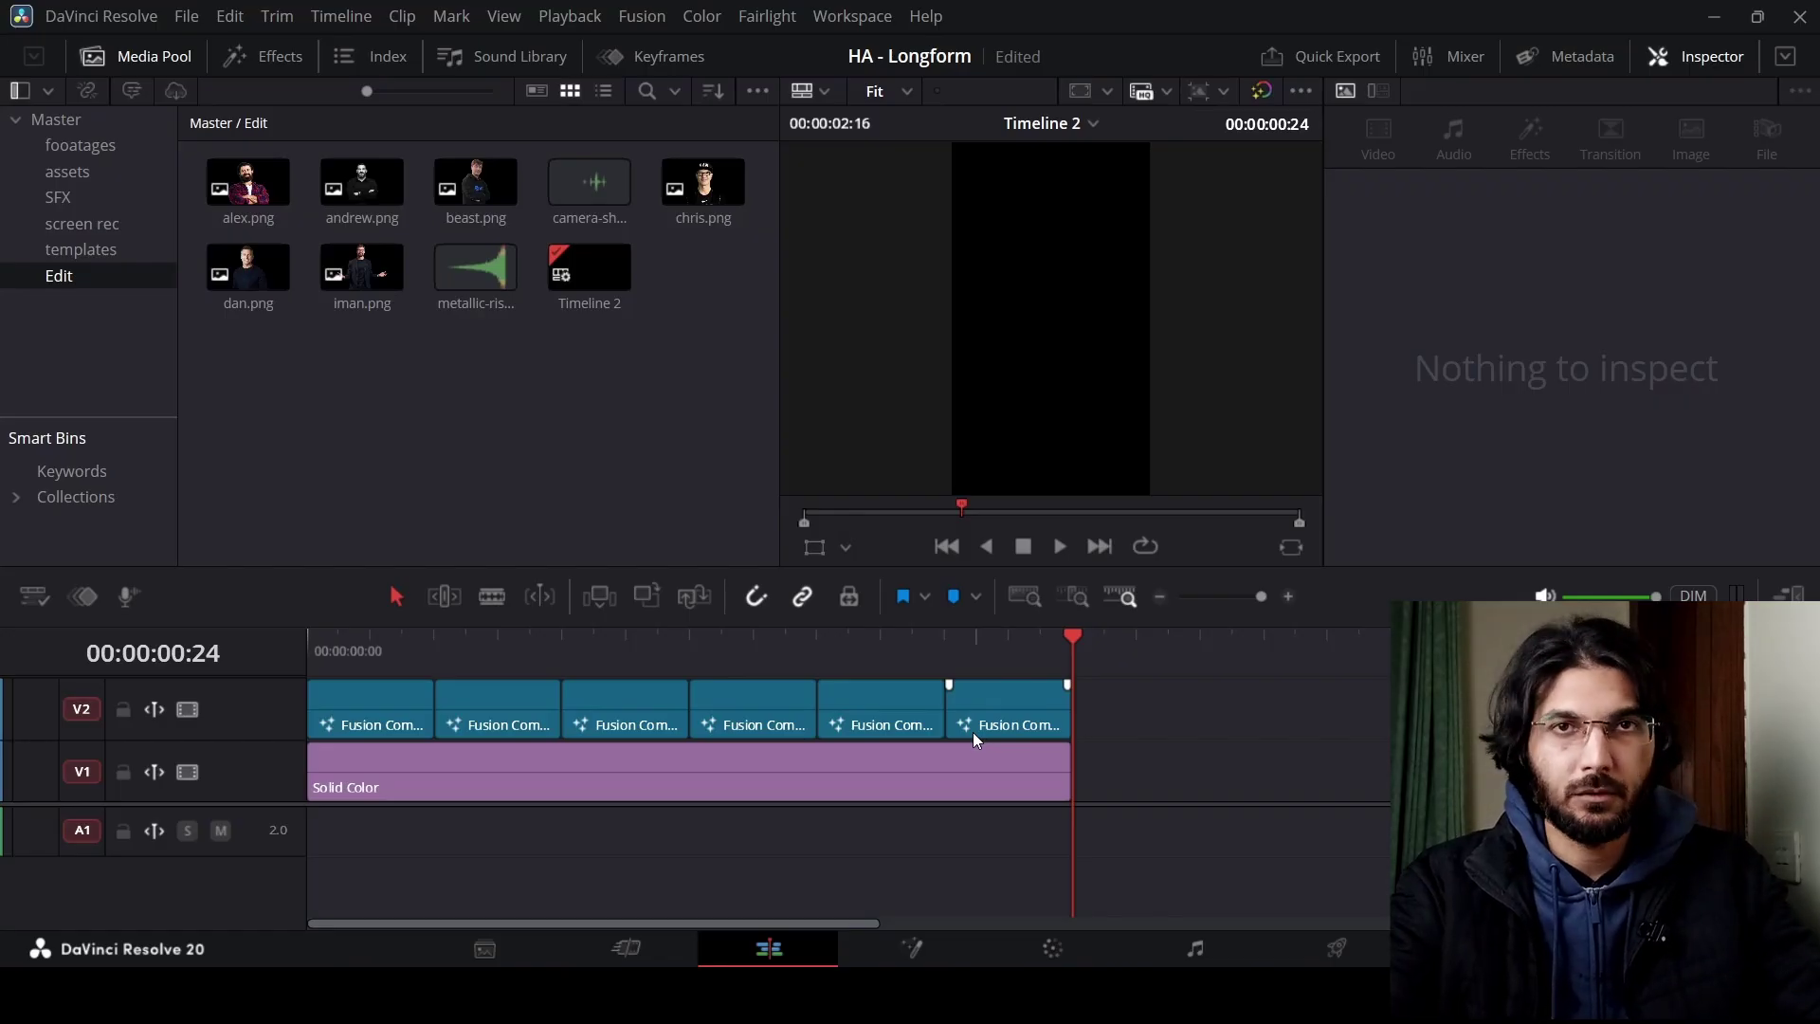
# - Delete all Fusion Composition copies on video track 2, keeping only the first one
pyautogui.click(370, 643)
pyautogui.moveTo(1086, 673); pyautogui.dragTo(503, 674)
pyautogui.press('Delete')
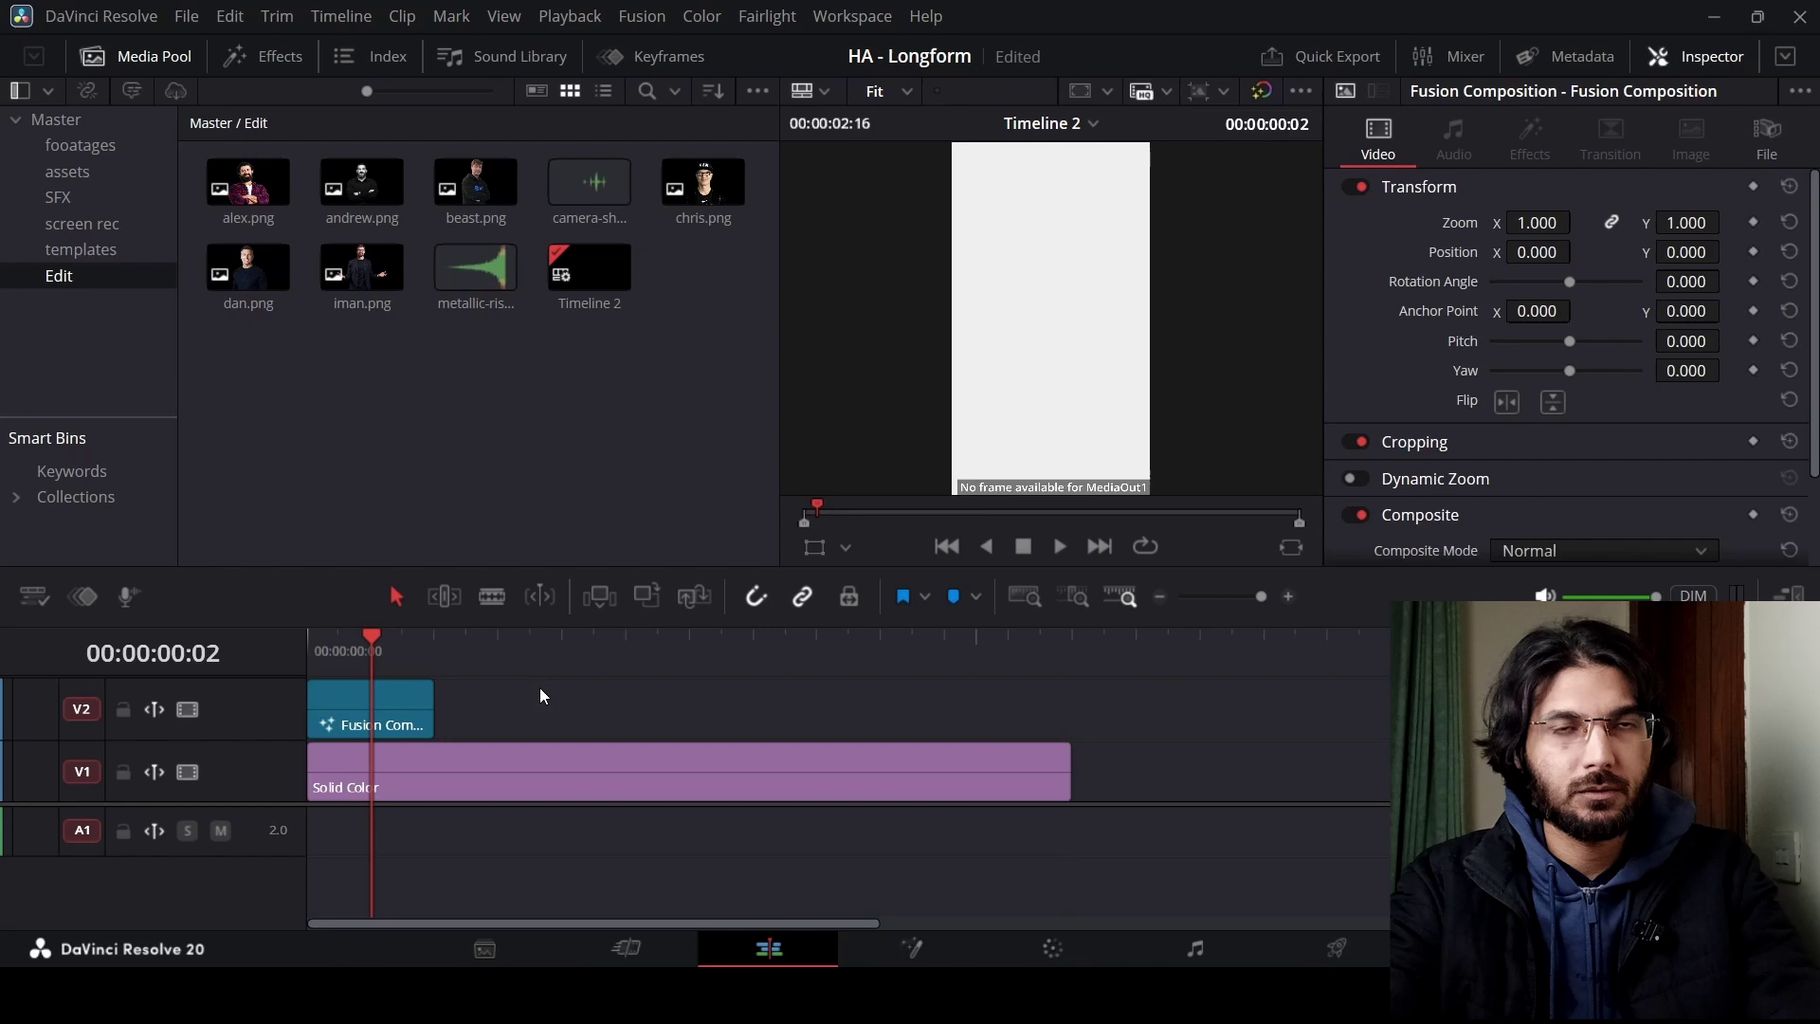
# - Open the four-frame Fusion Composition for node editing and connect a Background with a Rectangle mask to MediaOut1
pyautogui.click(394, 709)
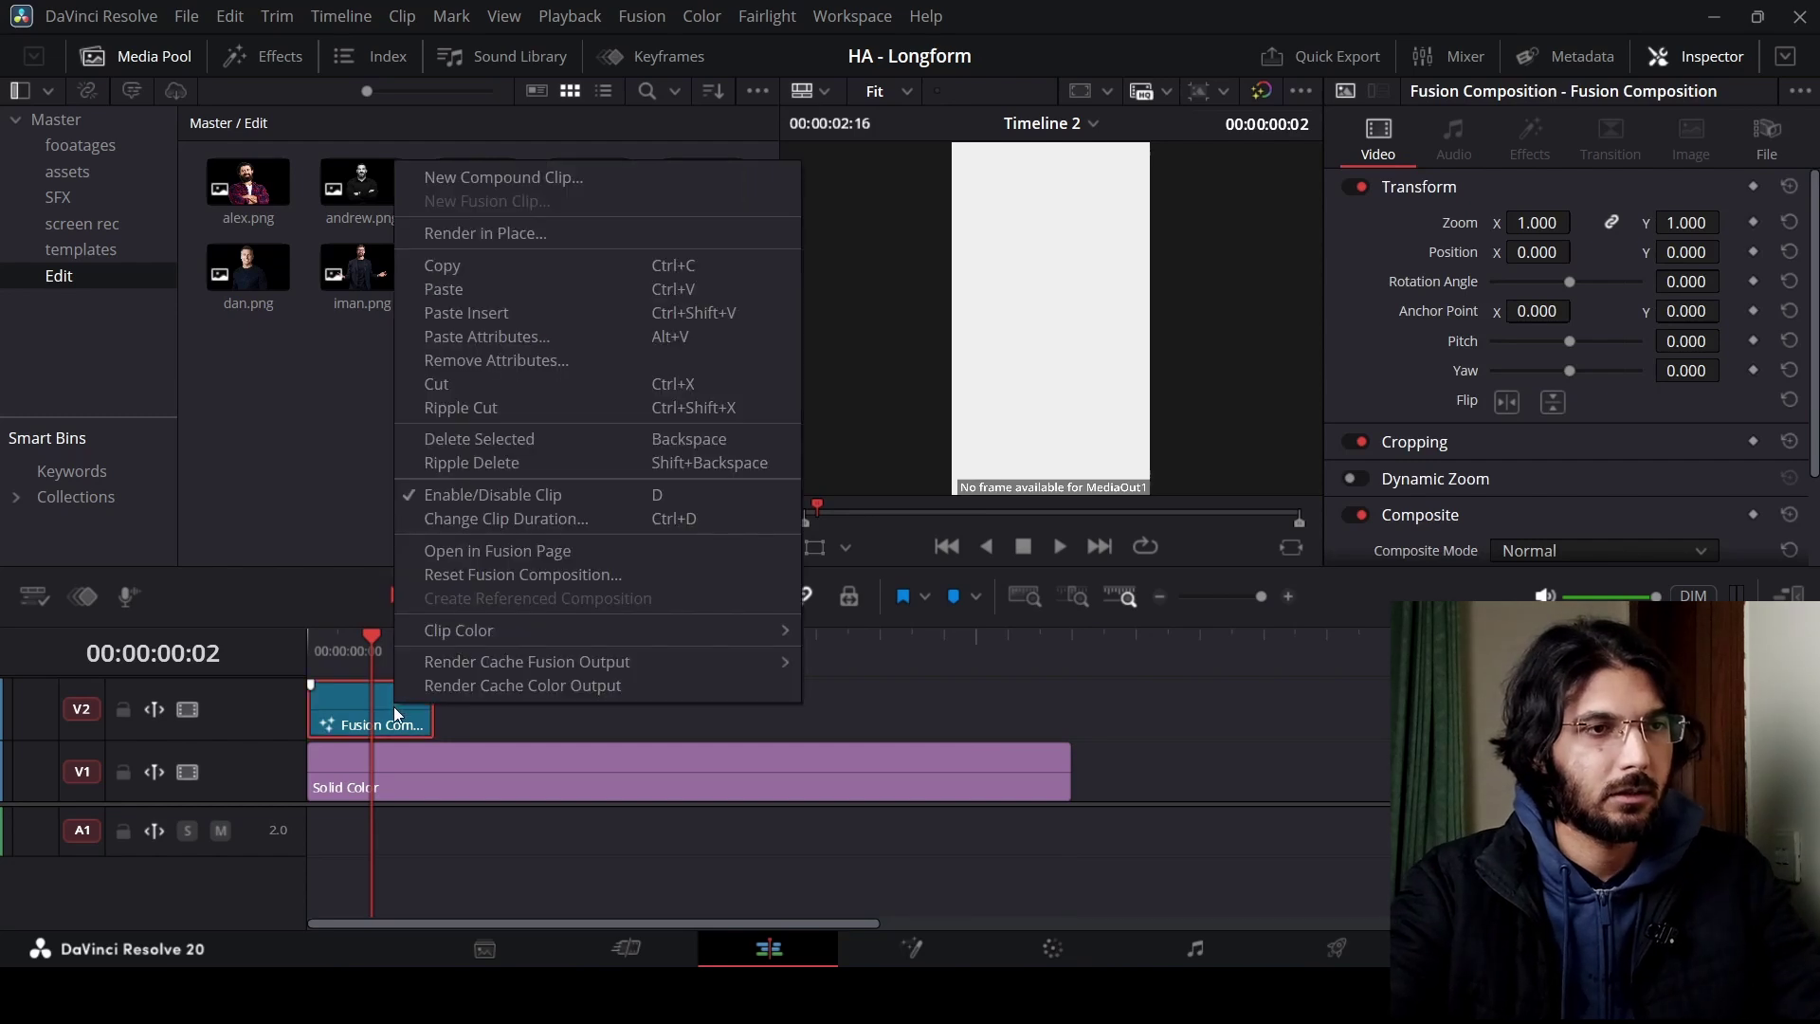
pyautogui.click(525, 549)
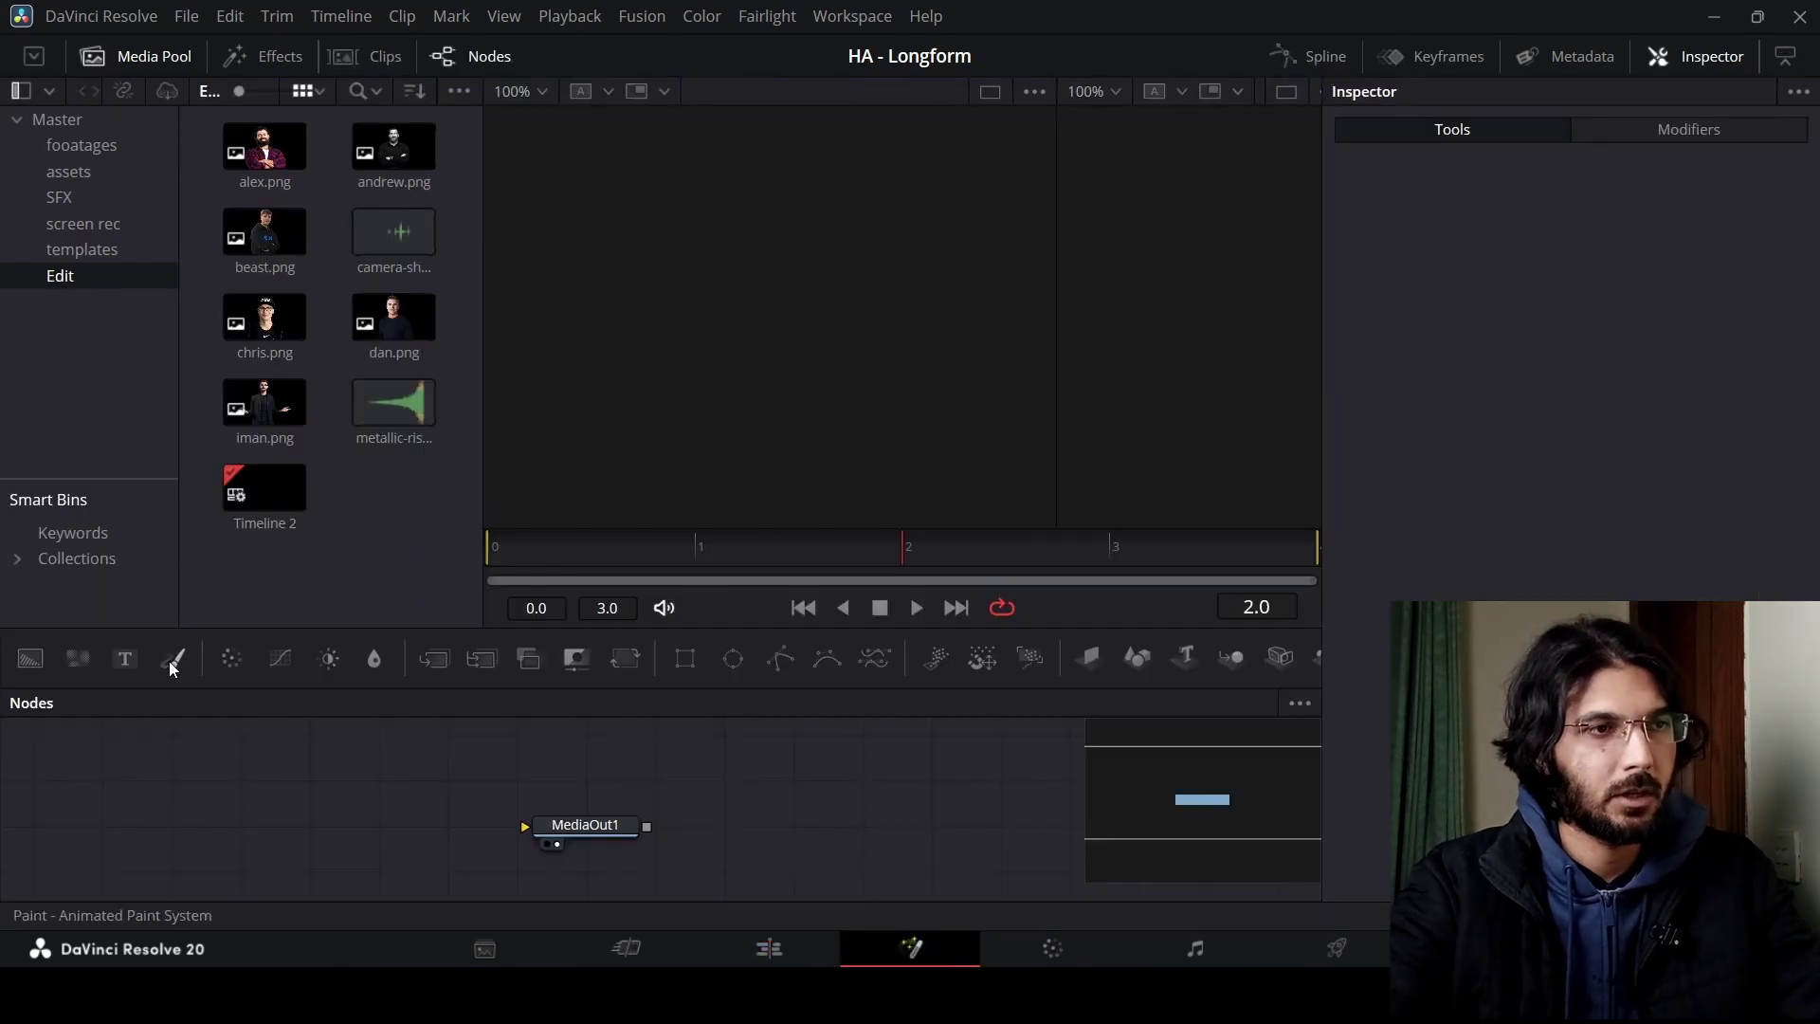
pyautogui.click(43, 657)
pyautogui.moveTo(154, 780); pyautogui.dragTo(618, 832)
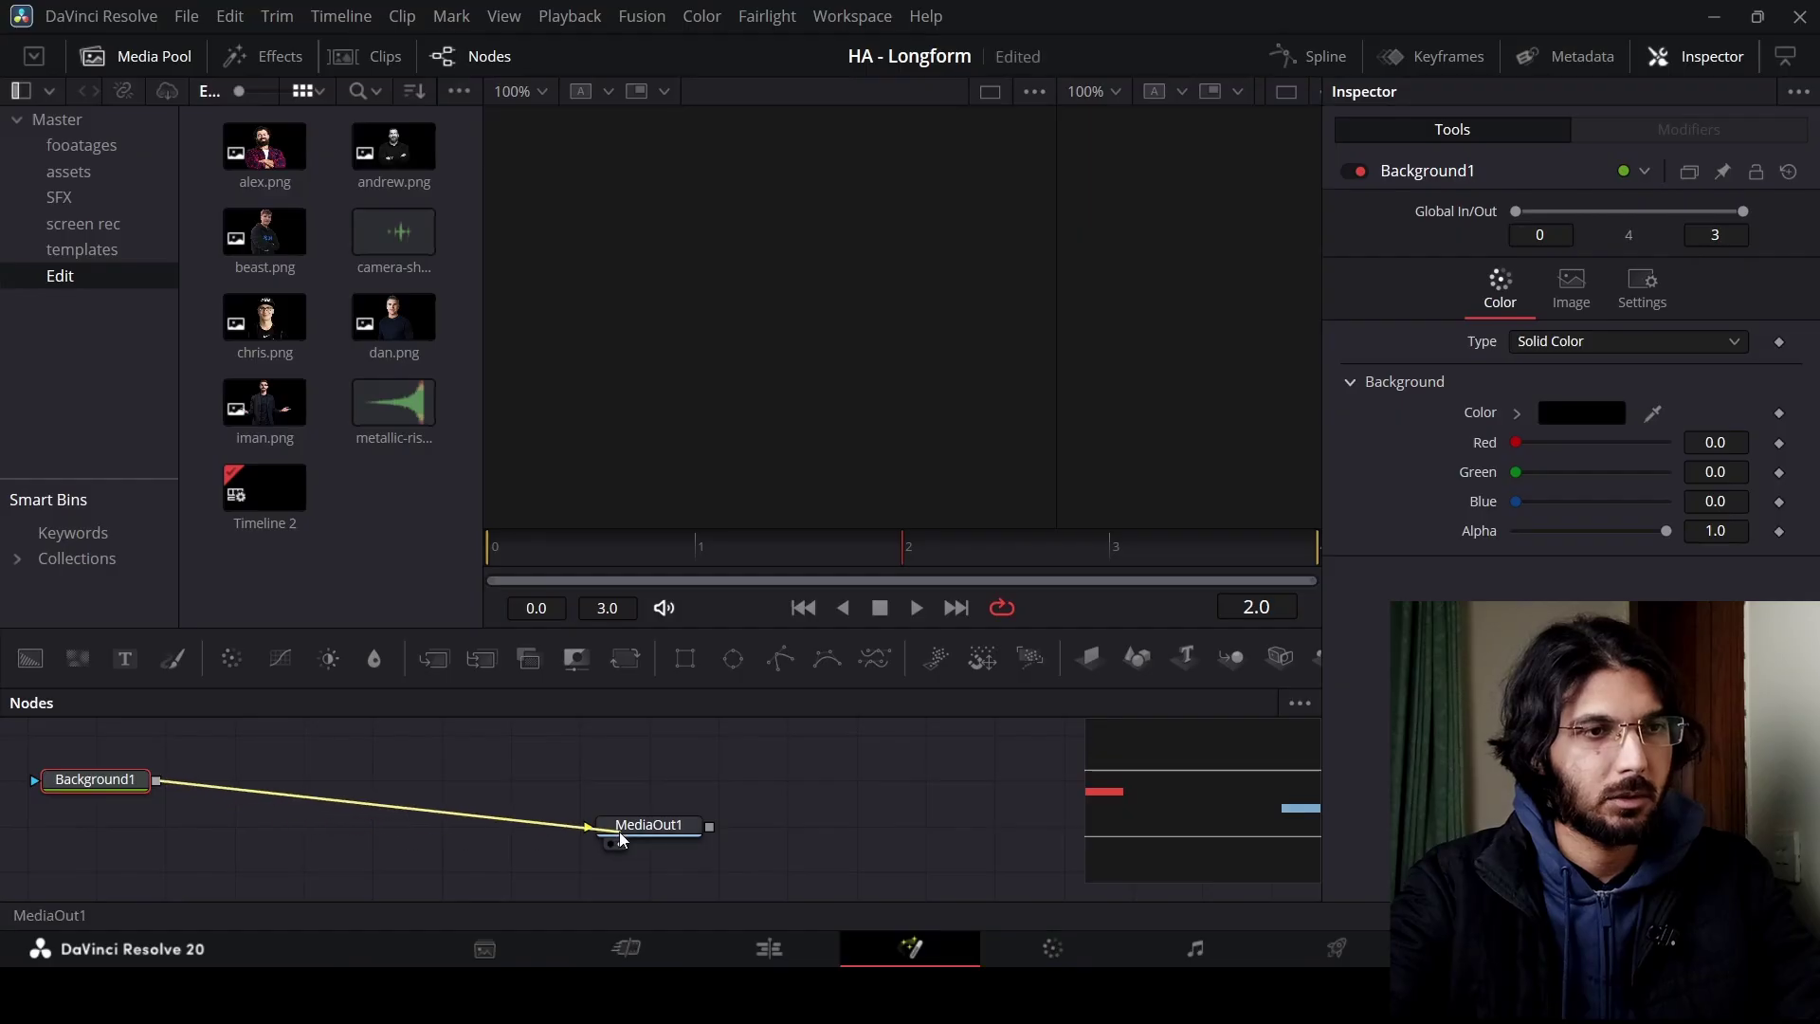
pyautogui.moveTo(685, 658); pyautogui.dragTo(394, 827)
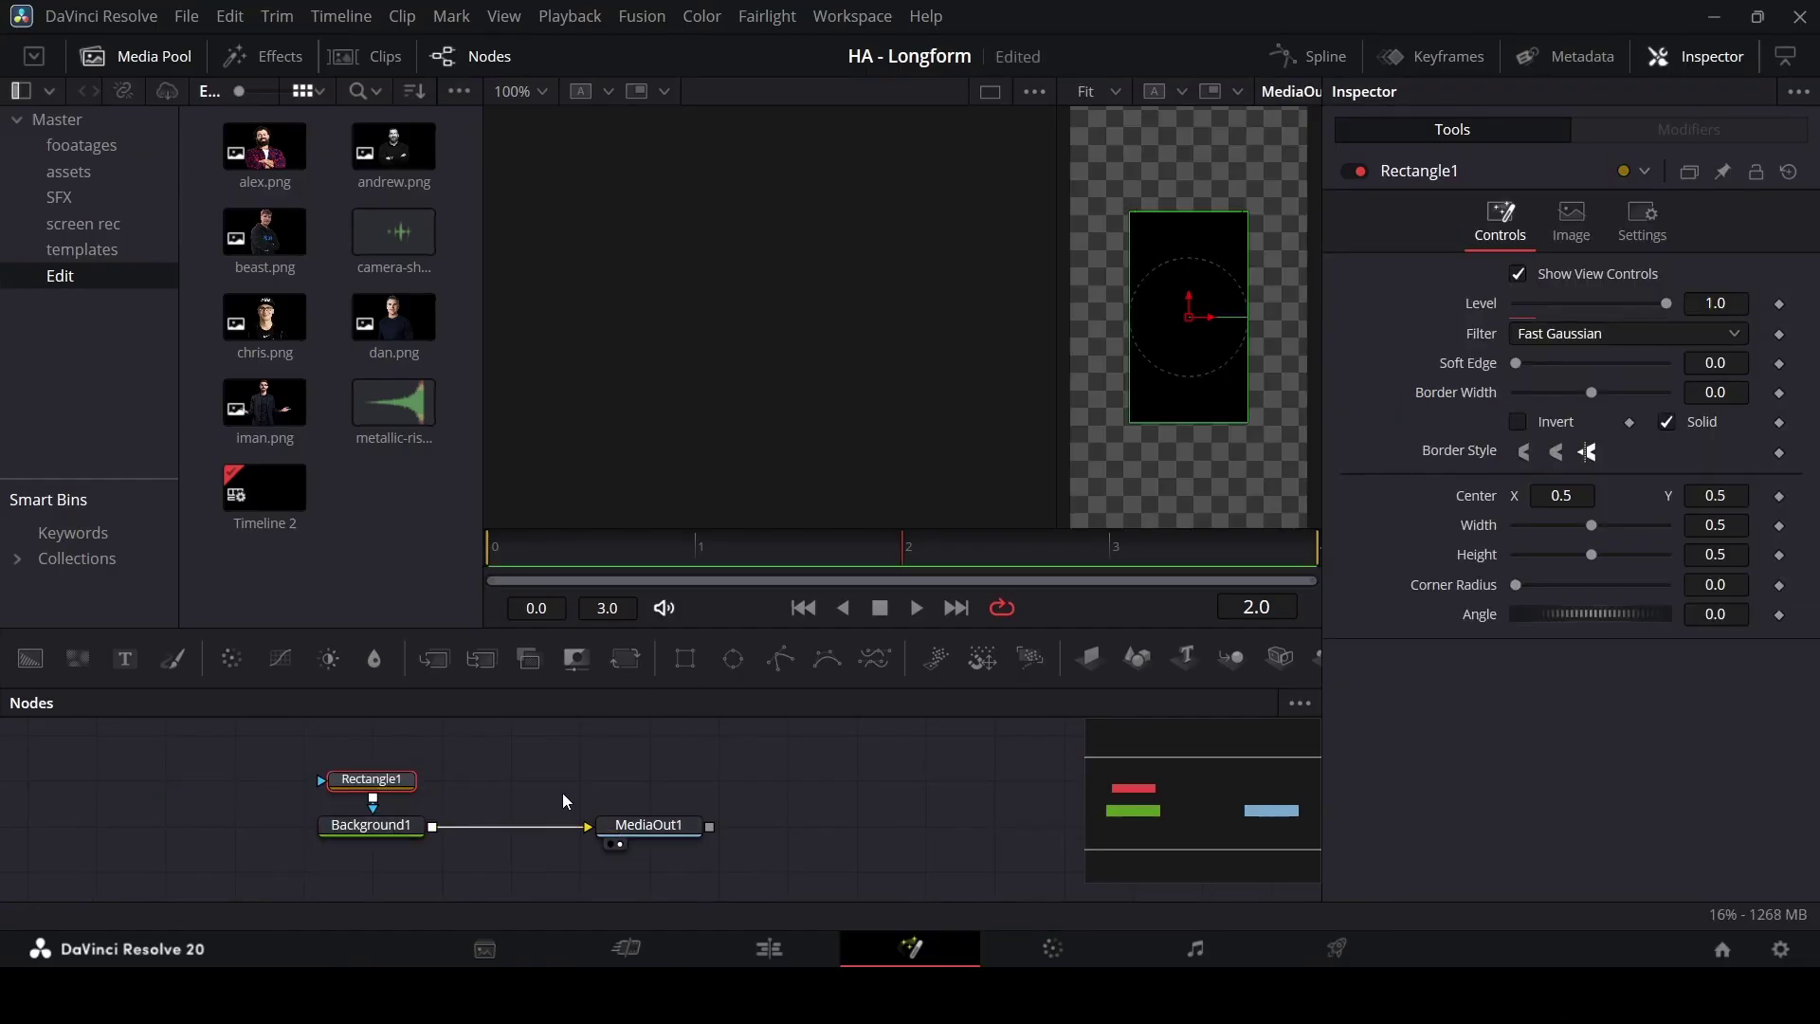
# - Set the Rectangle mask's corner radius to 0.2, its width to 0.7 and its height to 0.8
pyautogui.moveTo(1556, 594); pyautogui.dragTo(1597, 589)
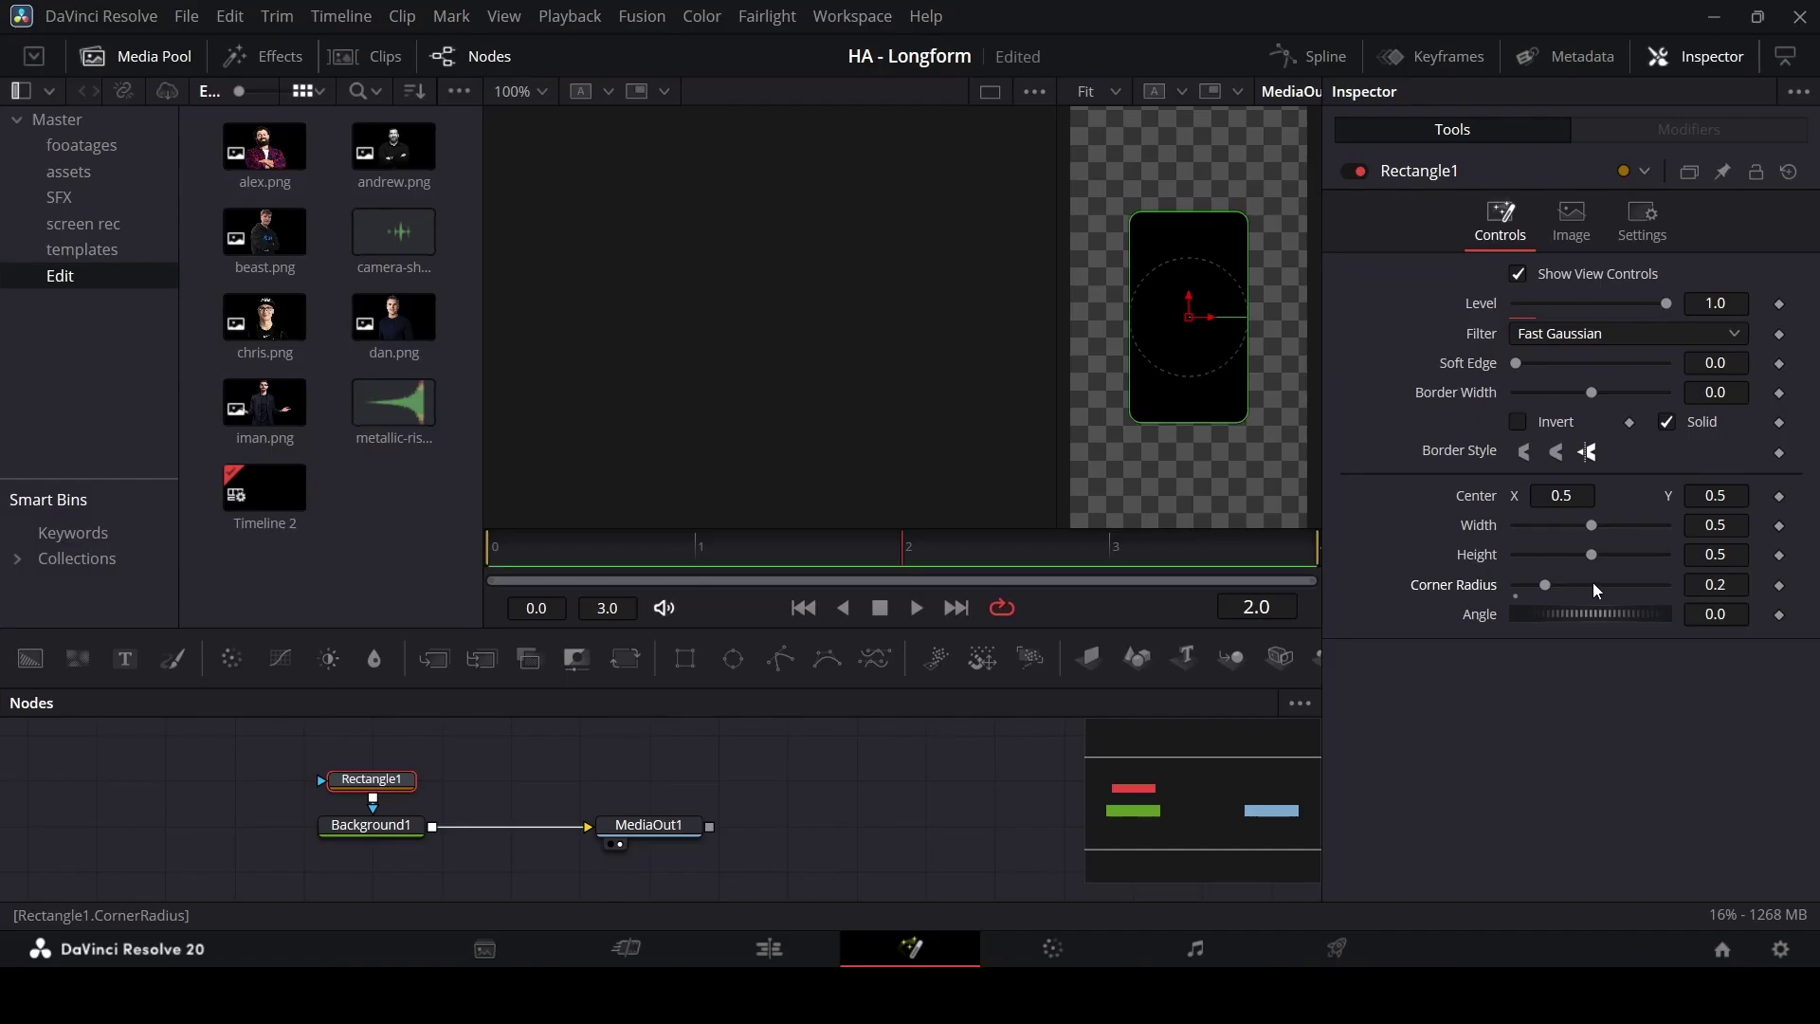
pyautogui.click(1593, 585)
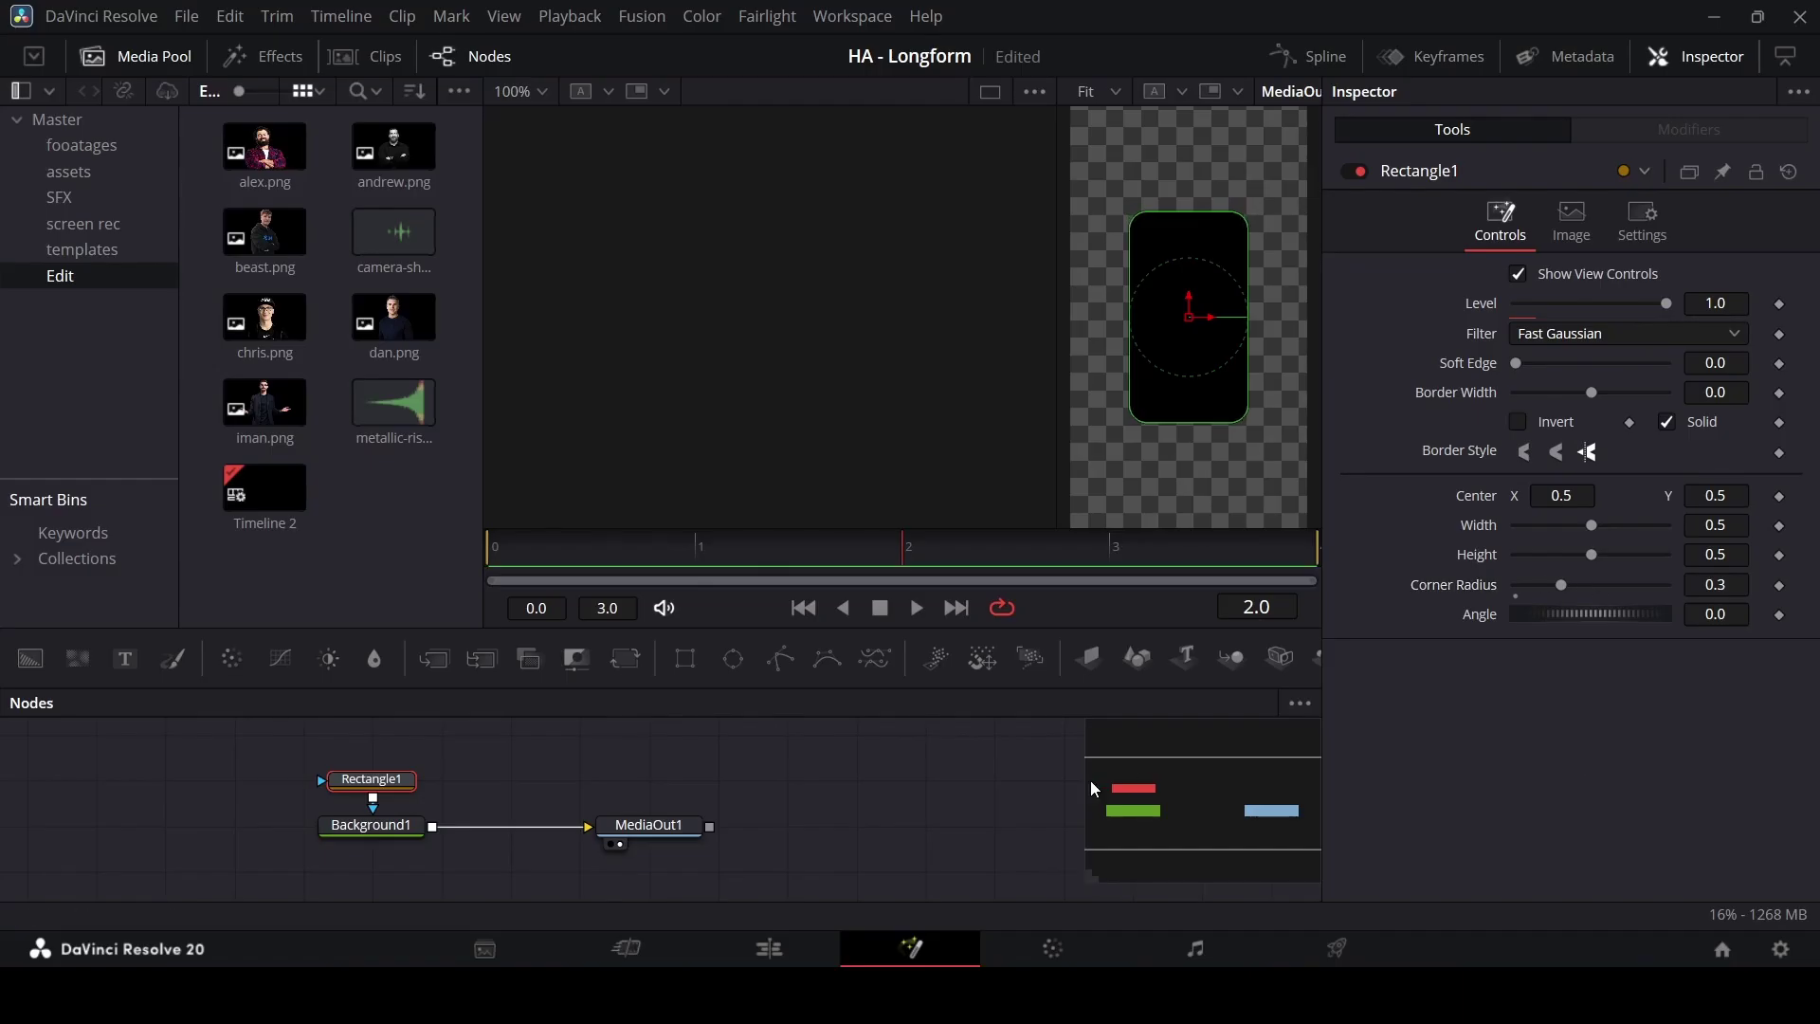
pyautogui.click(951, 786)
pyautogui.click(352, 781)
pyautogui.click(1519, 587)
pyautogui.click(1643, 525)
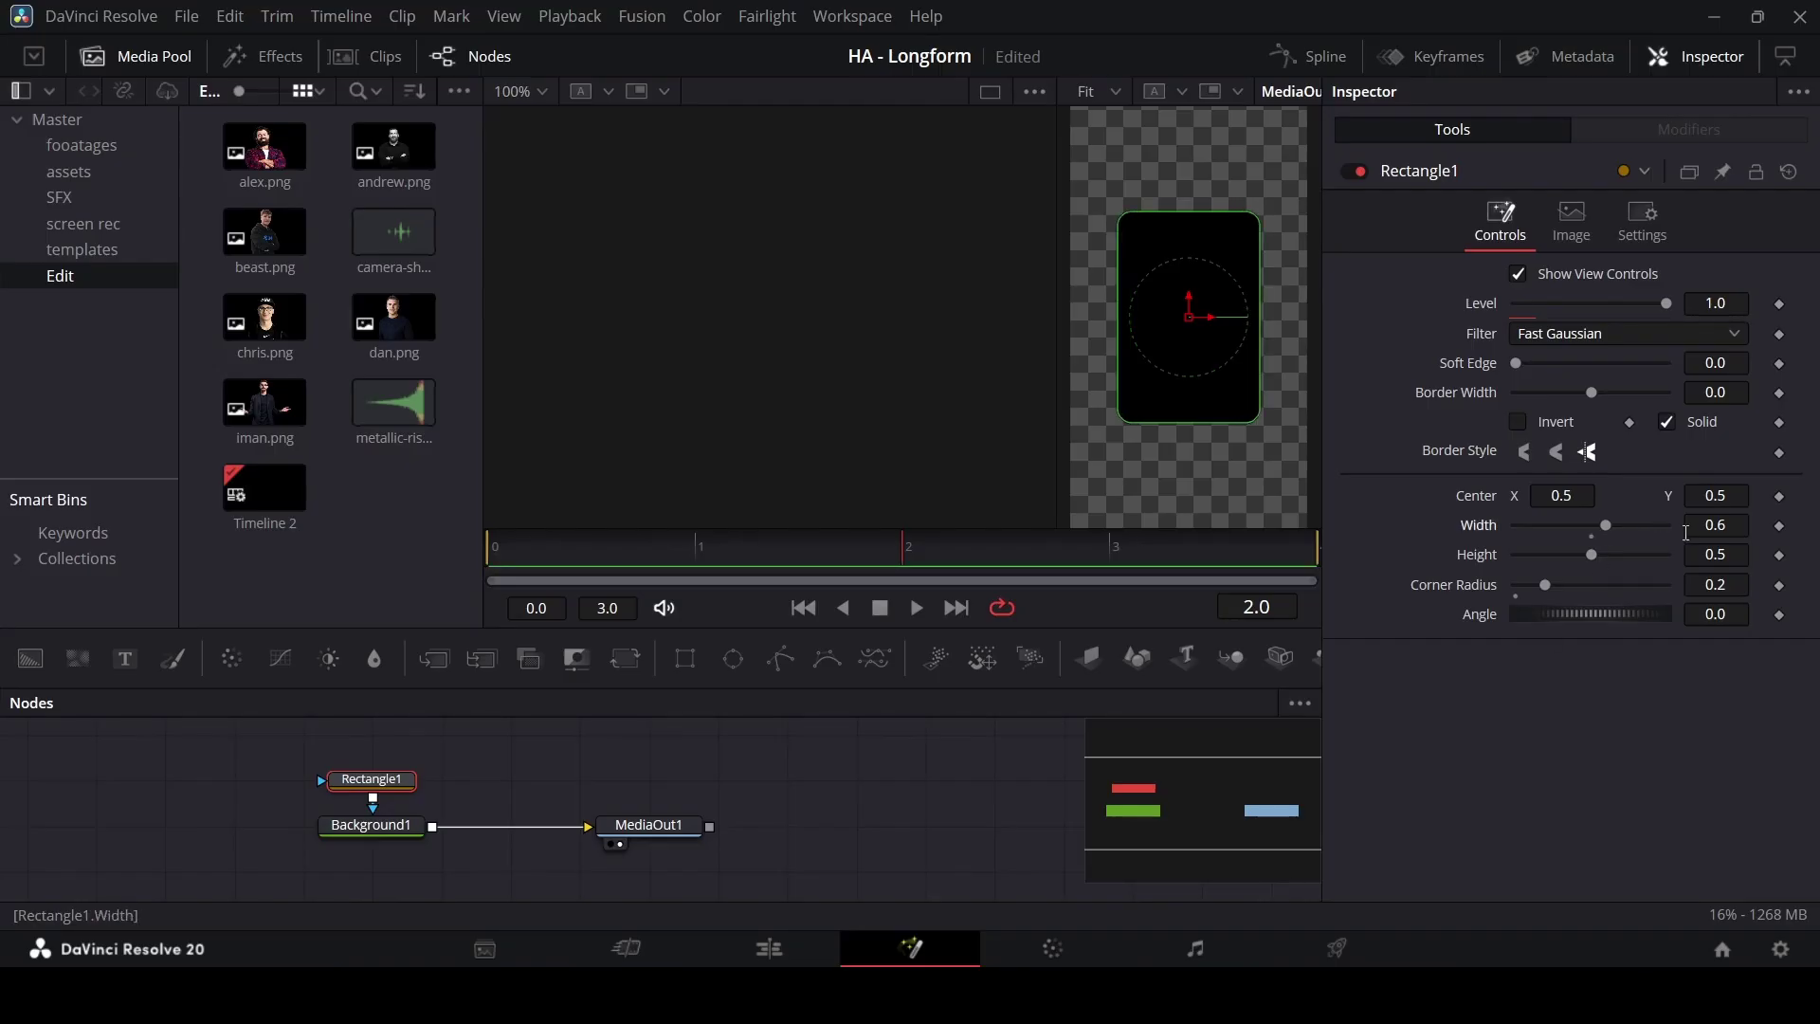
pyautogui.click(1632, 524)
pyautogui.click(1634, 556)
pyautogui.click(1634, 556)
pyautogui.click(1634, 556)
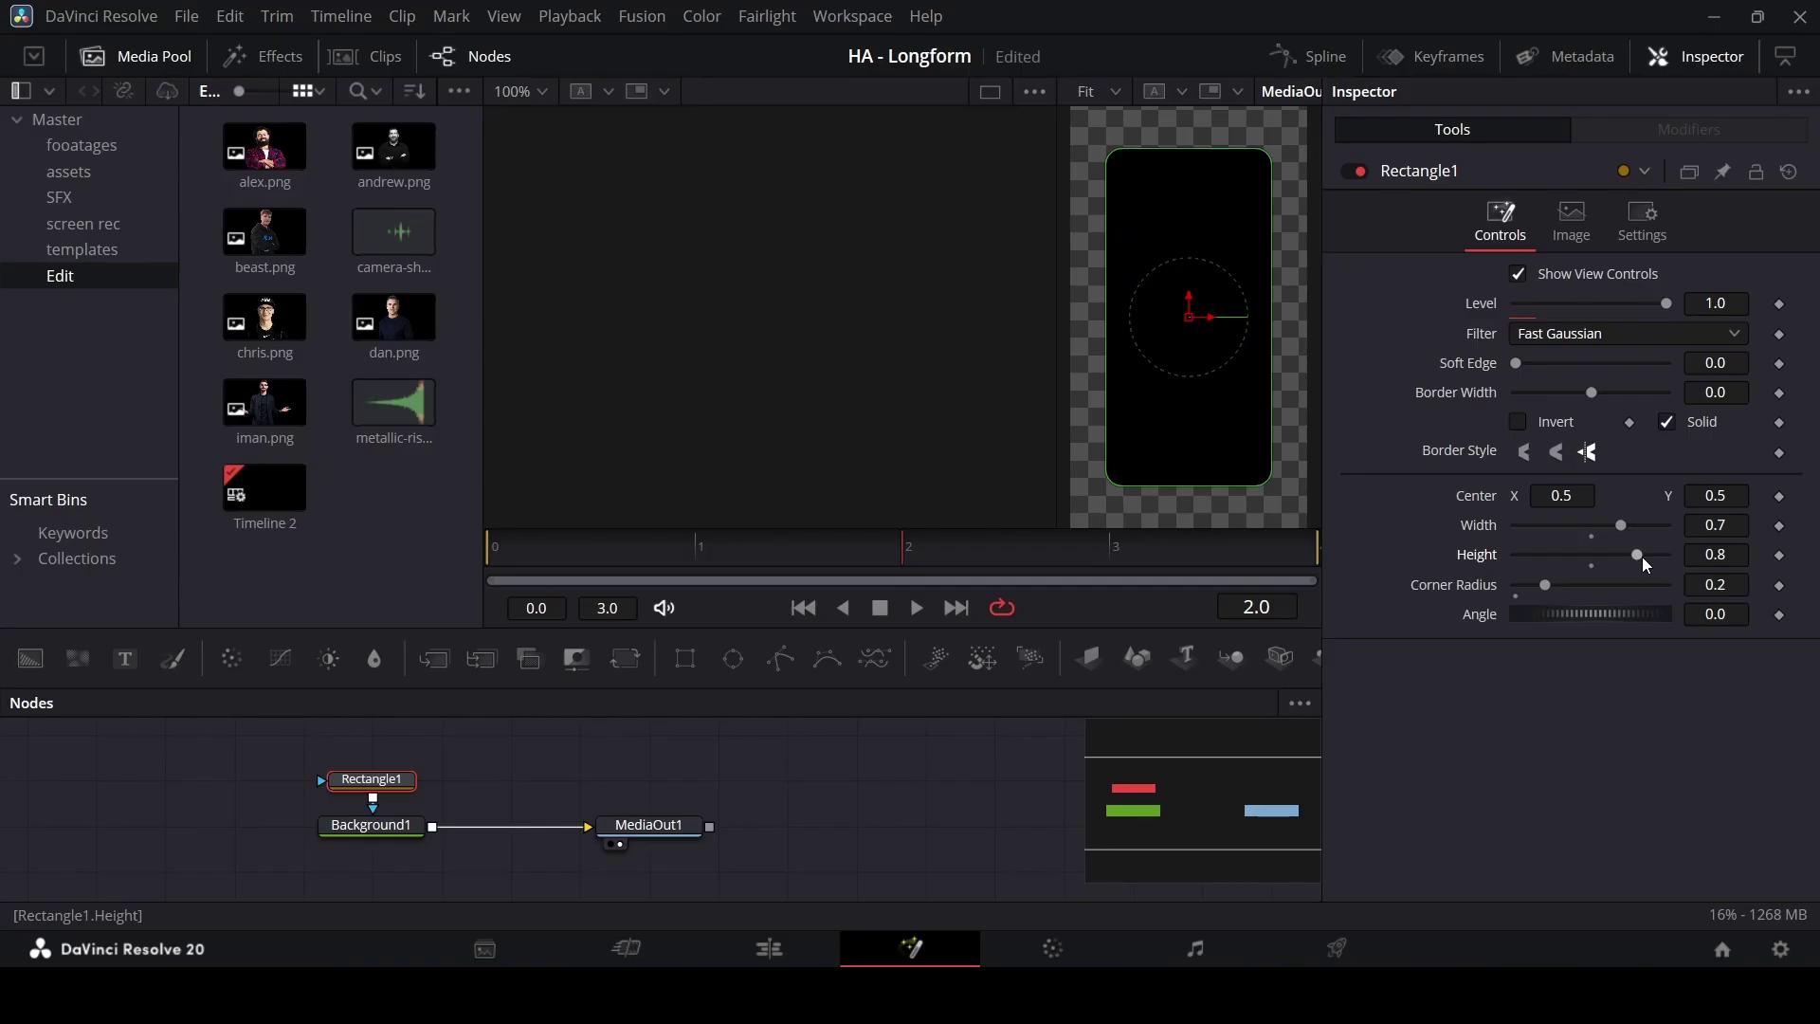
pyautogui.click(934, 779)
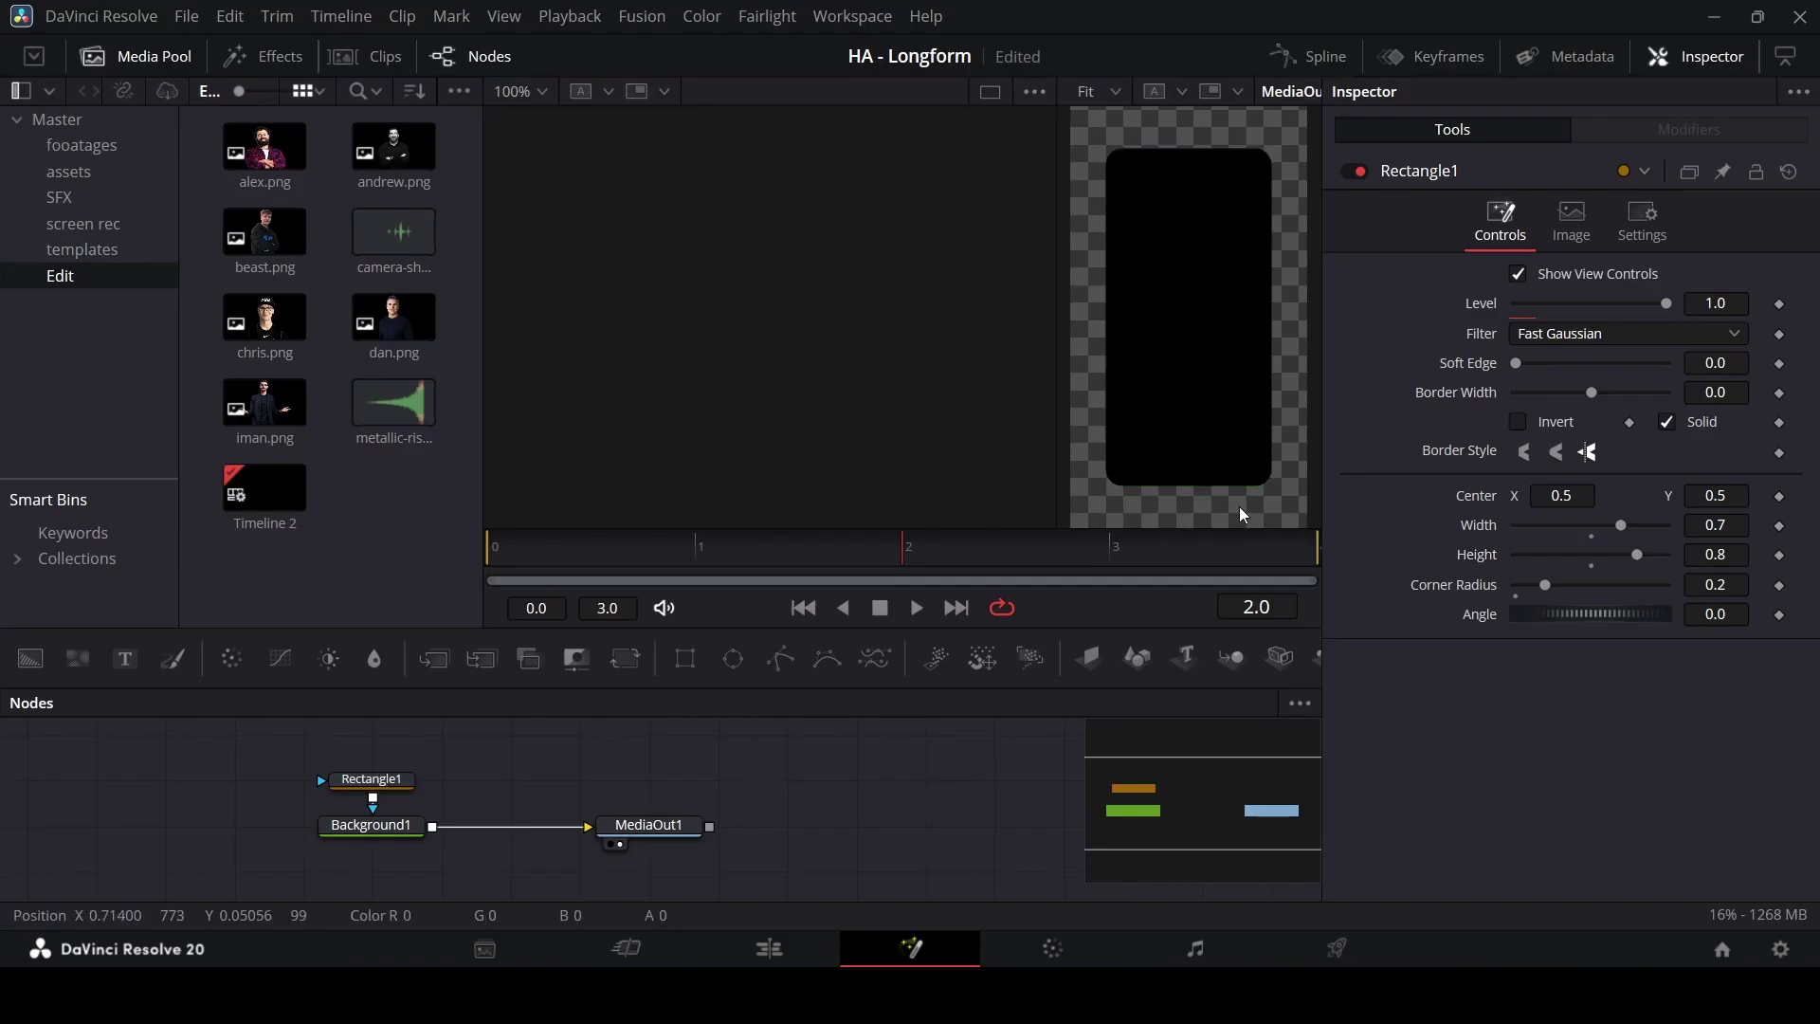
# - Return to the Edit page and move the spare Fusion Composition clips on video track 1 earlier, starting at 00:00:01:04
pyautogui.click(389, 826)
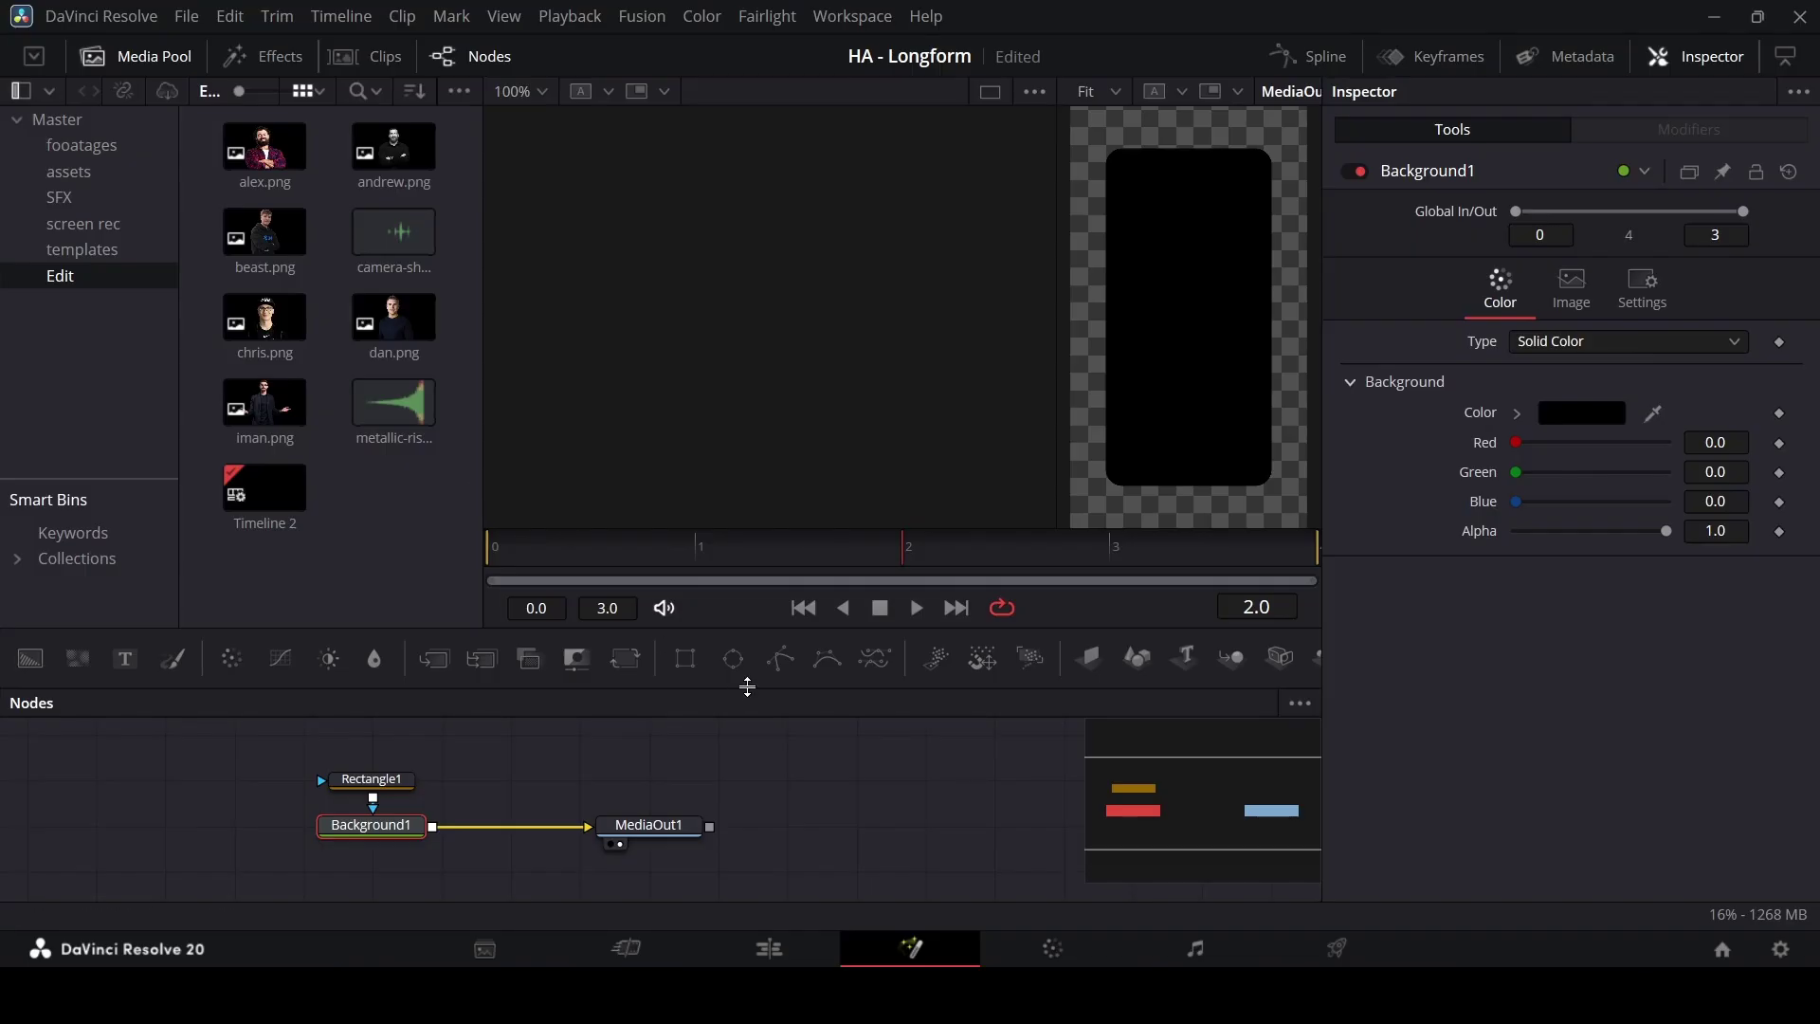
pyautogui.click(799, 943)
pyautogui.scroll(-2, 1031, 780)
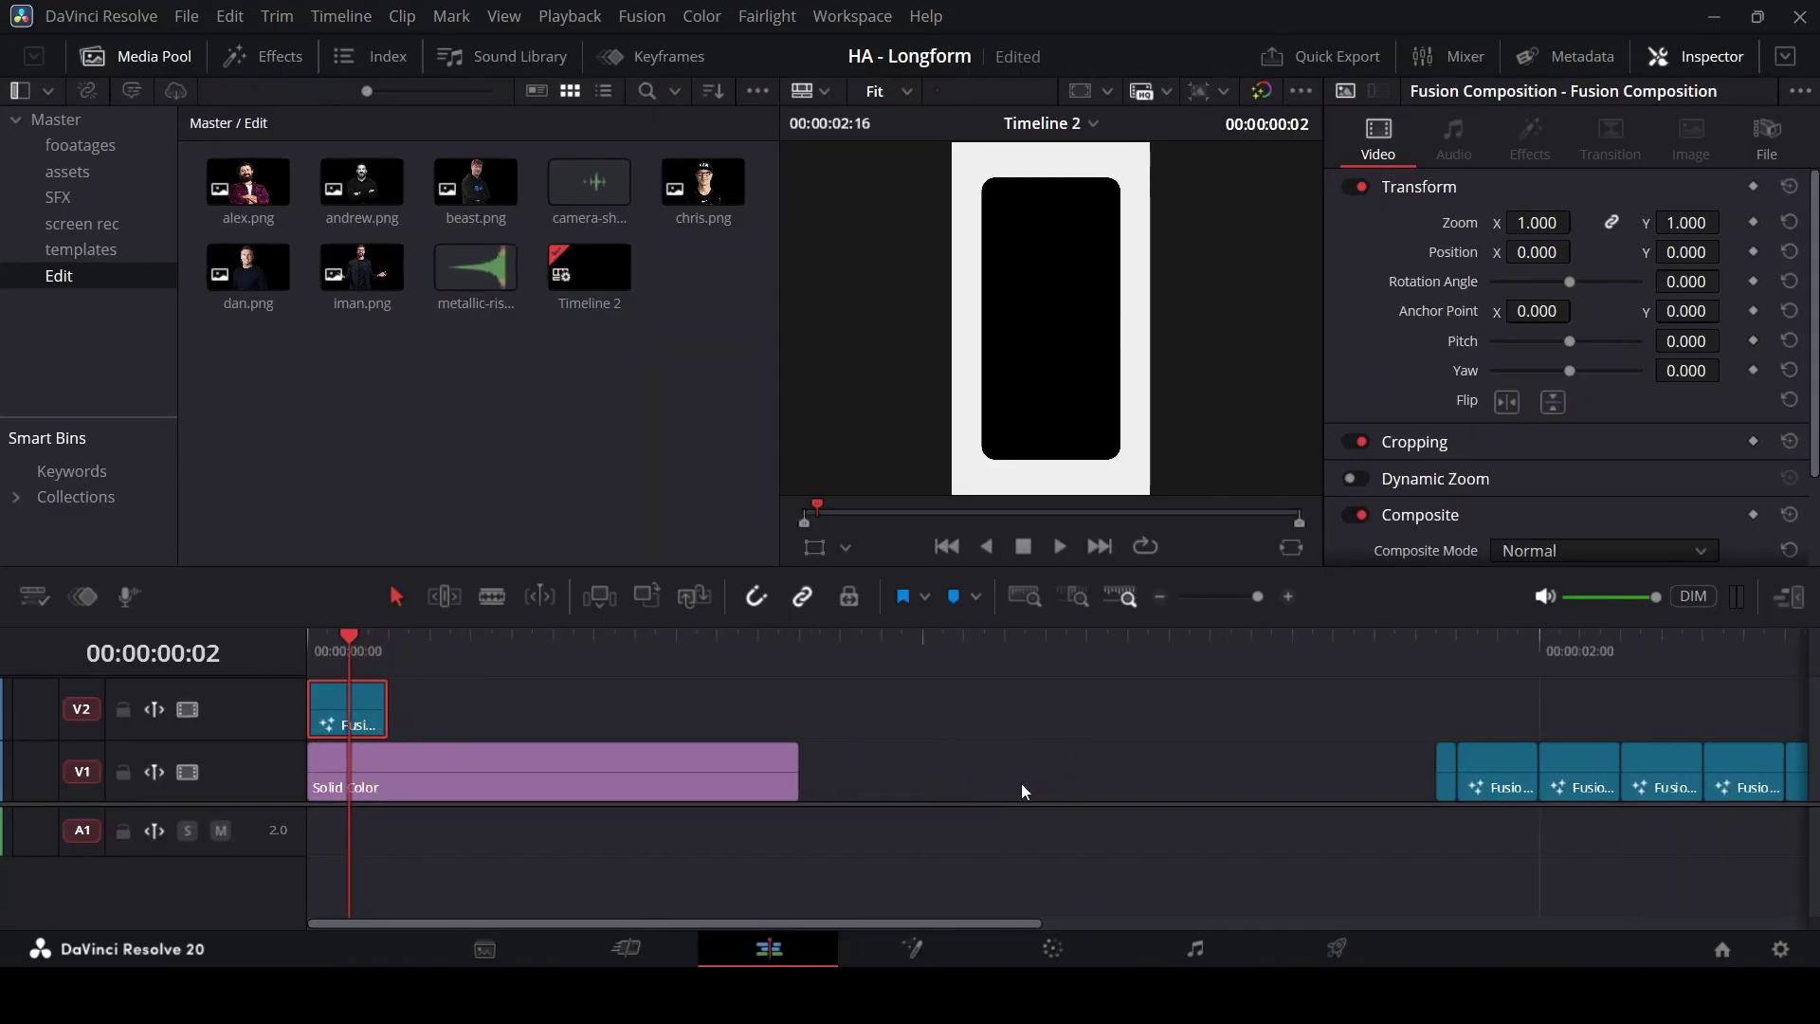
pyautogui.scroll(-2, 1184, 858)
pyautogui.moveTo(1128, 862); pyautogui.dragTo(1570, 720)
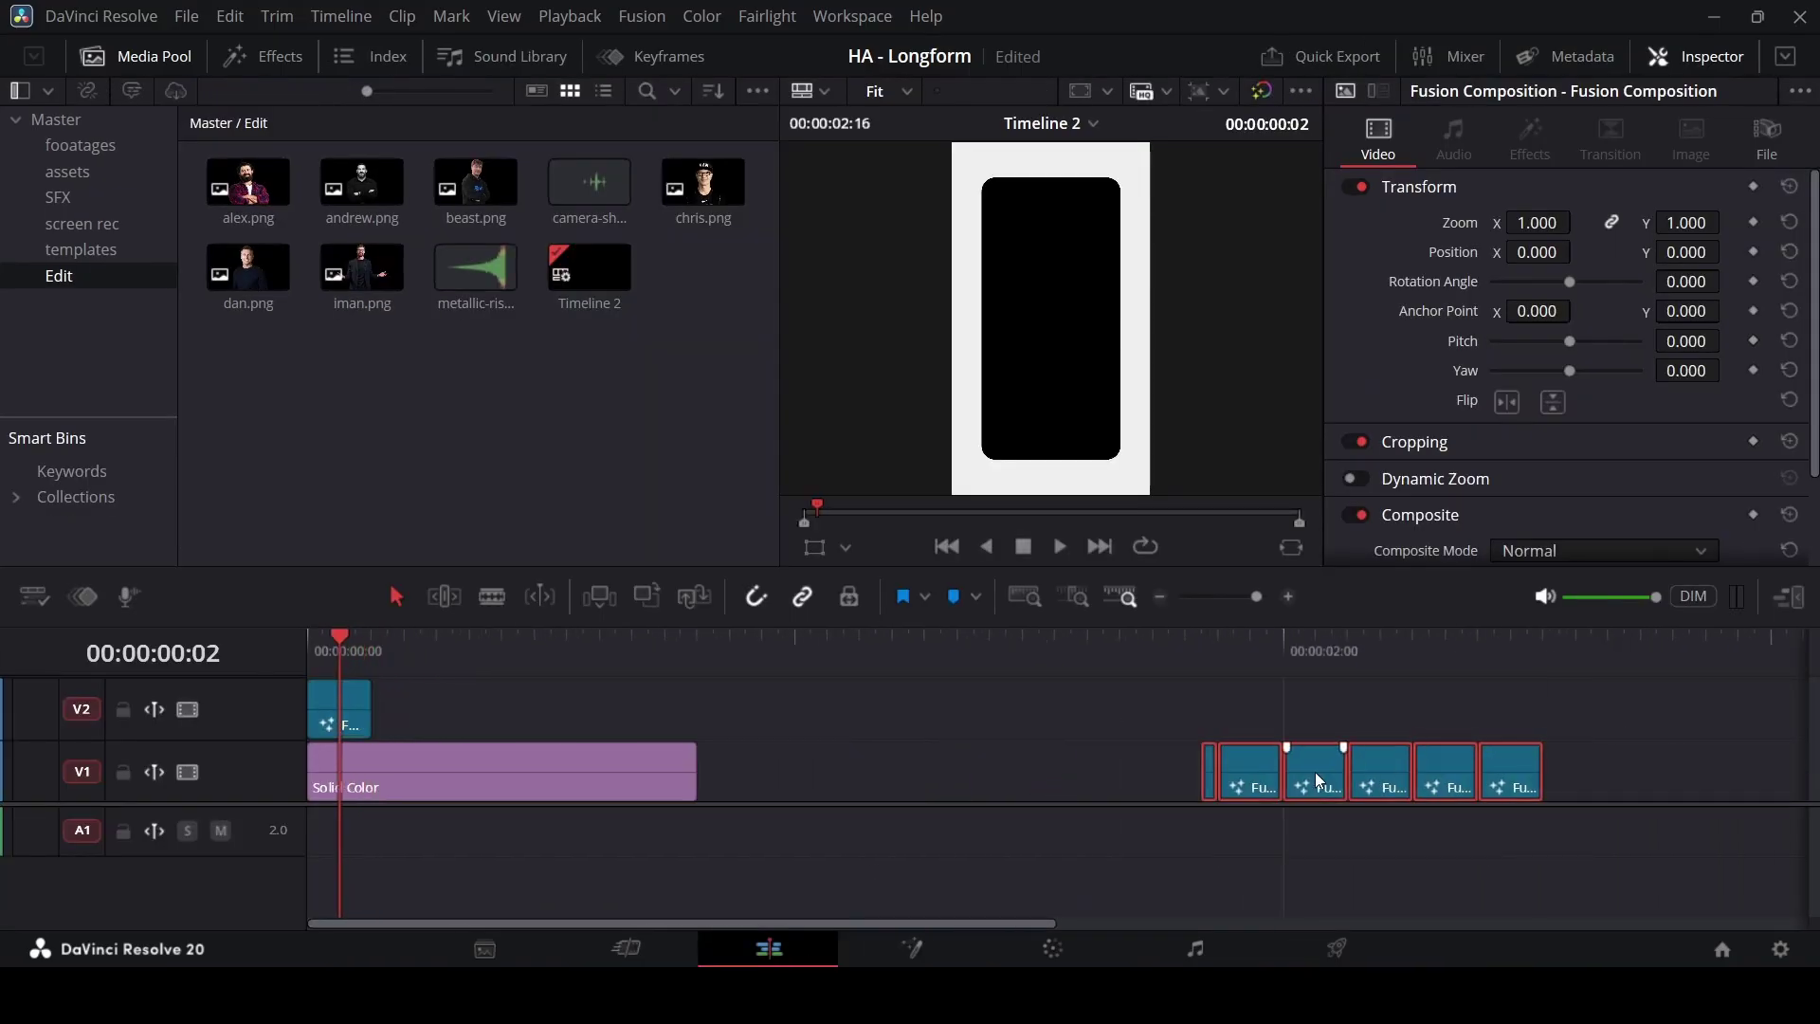
pyautogui.moveTo(1315, 771); pyautogui.dragTo(980, 769)
# - Check the card colors in the spare Fusion Compositions on video track 1 around 00:00:01:04 and save the project
pyautogui.click(873, 654)
pyautogui.click(945, 709)
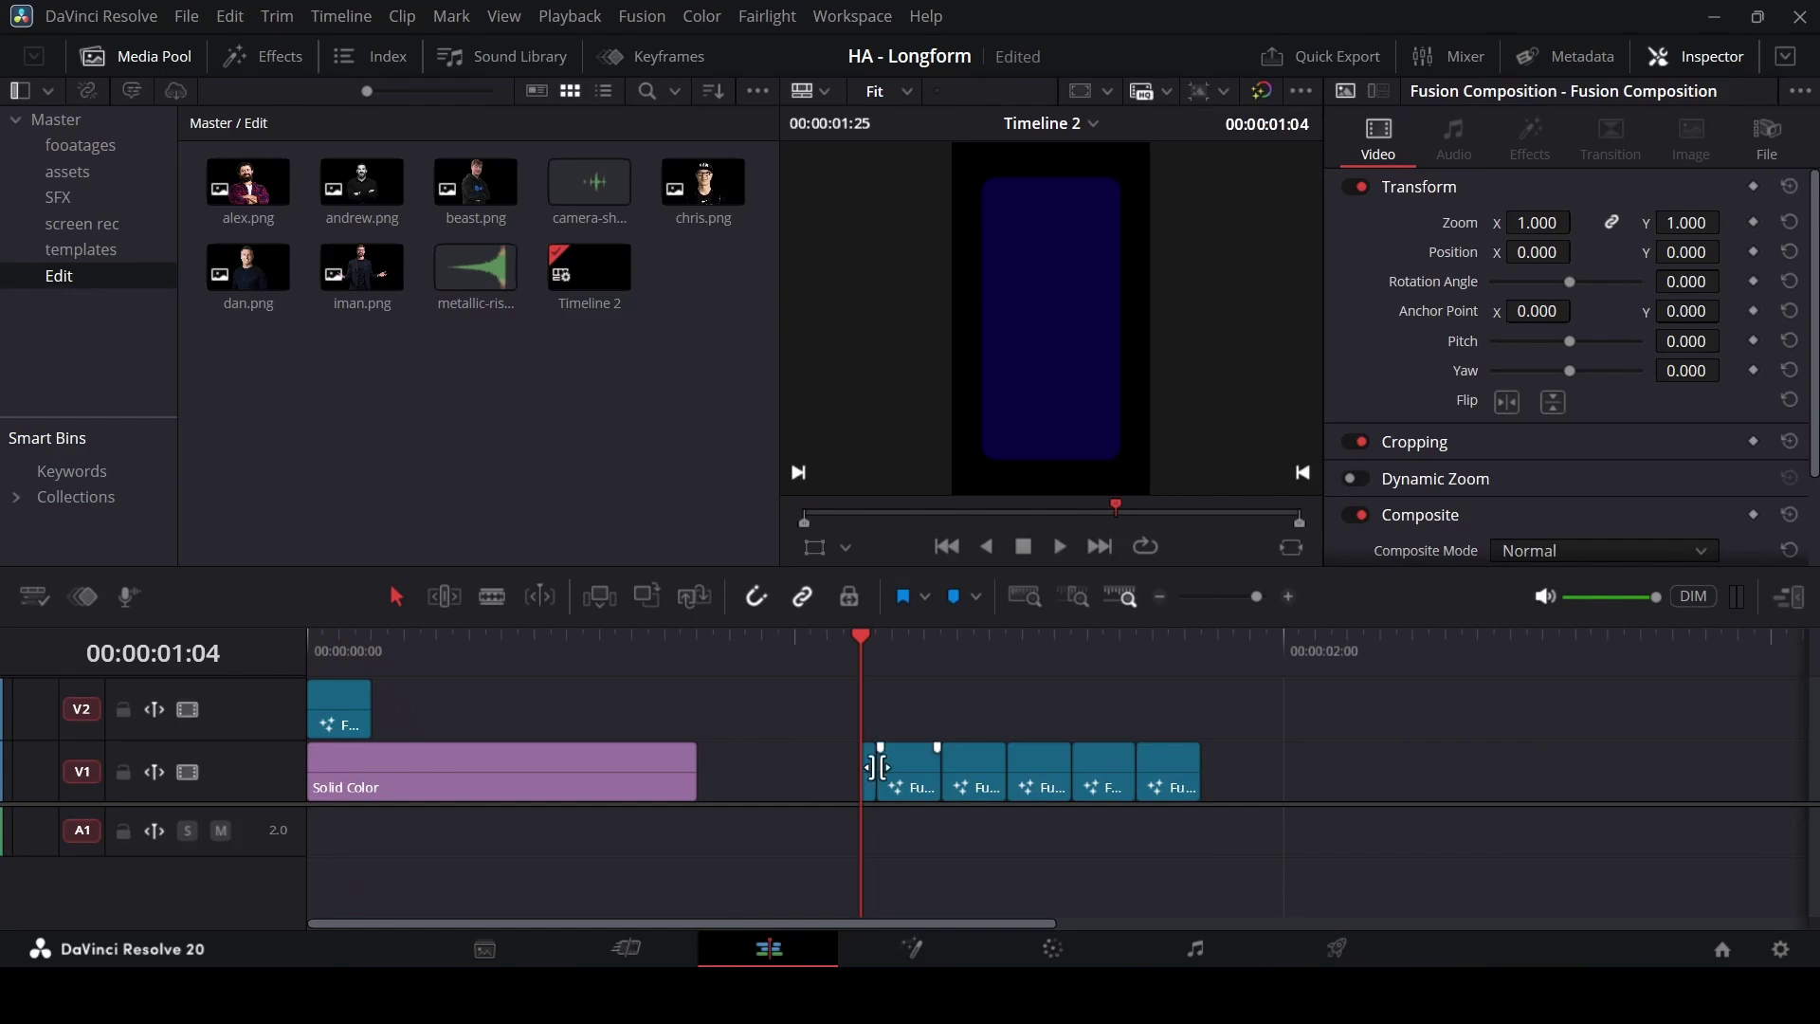
pyautogui.hotkey('ctrl', 's')
pyautogui.rightClick(874, 802)
pyautogui.click(845, 798)
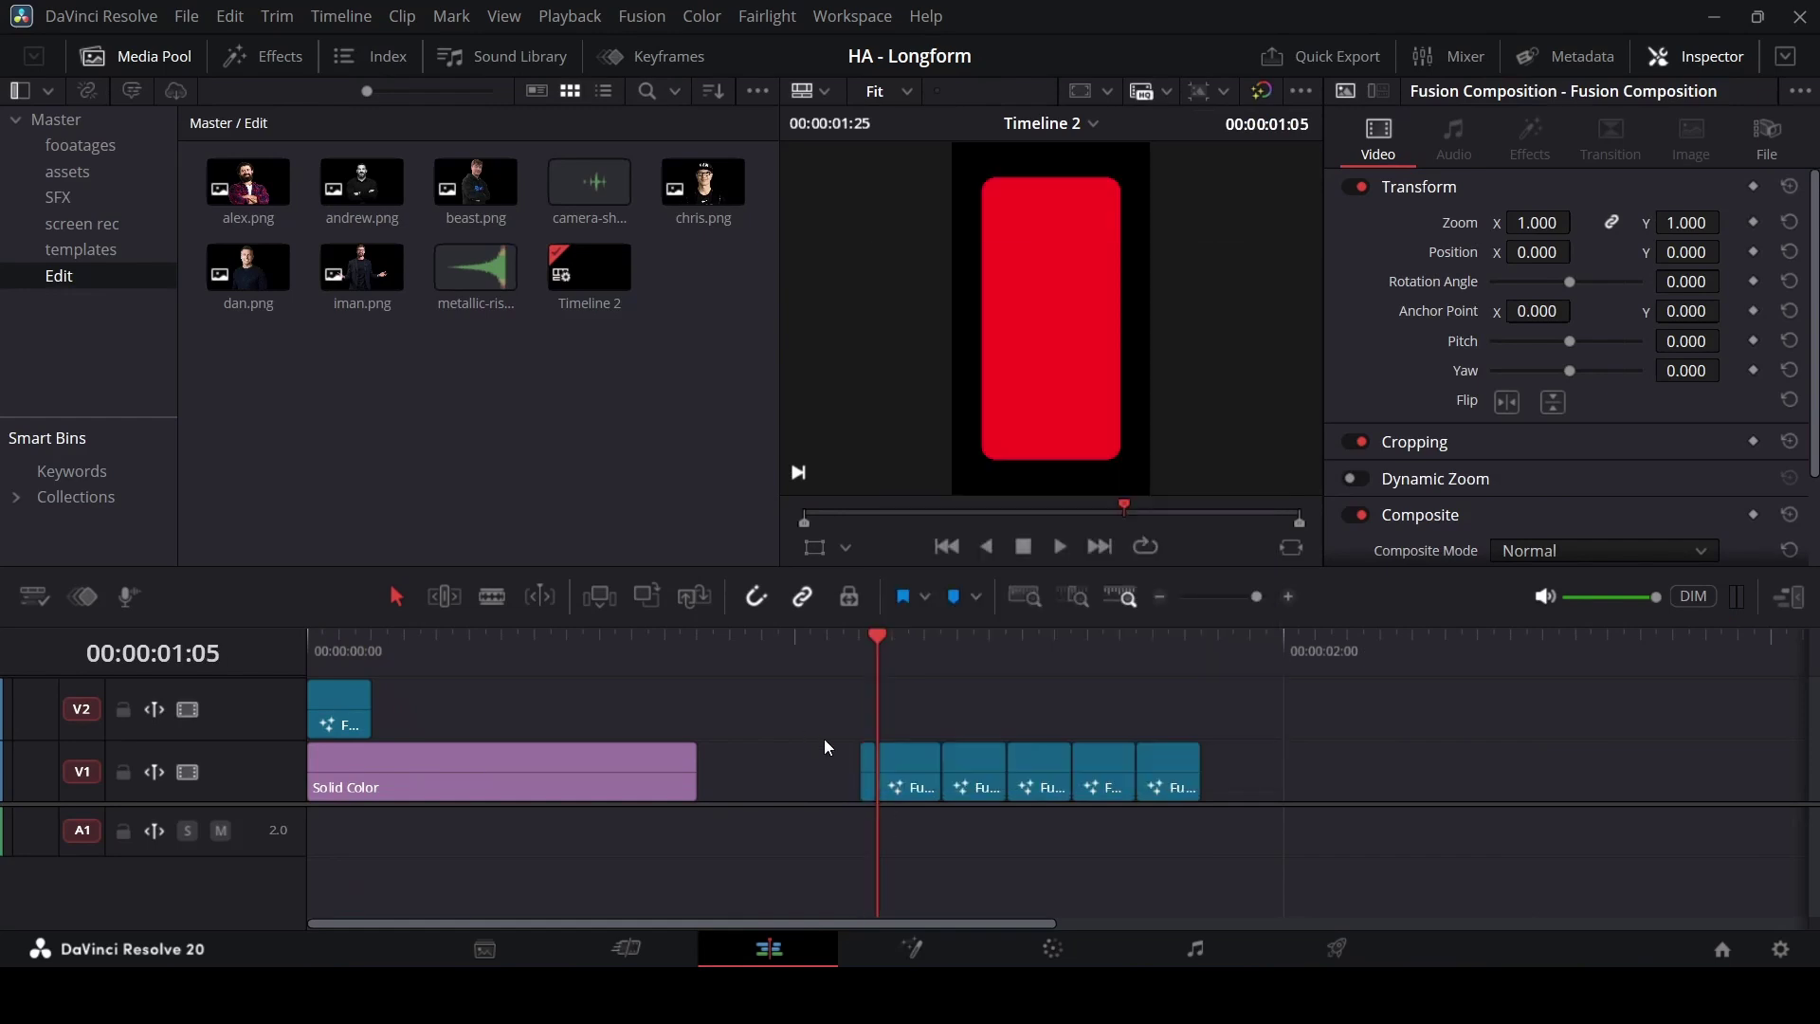
# - Open the first Fusion Composition on video track 2 for node editing and set its Background color to #090040
pyautogui.click(607, 633)
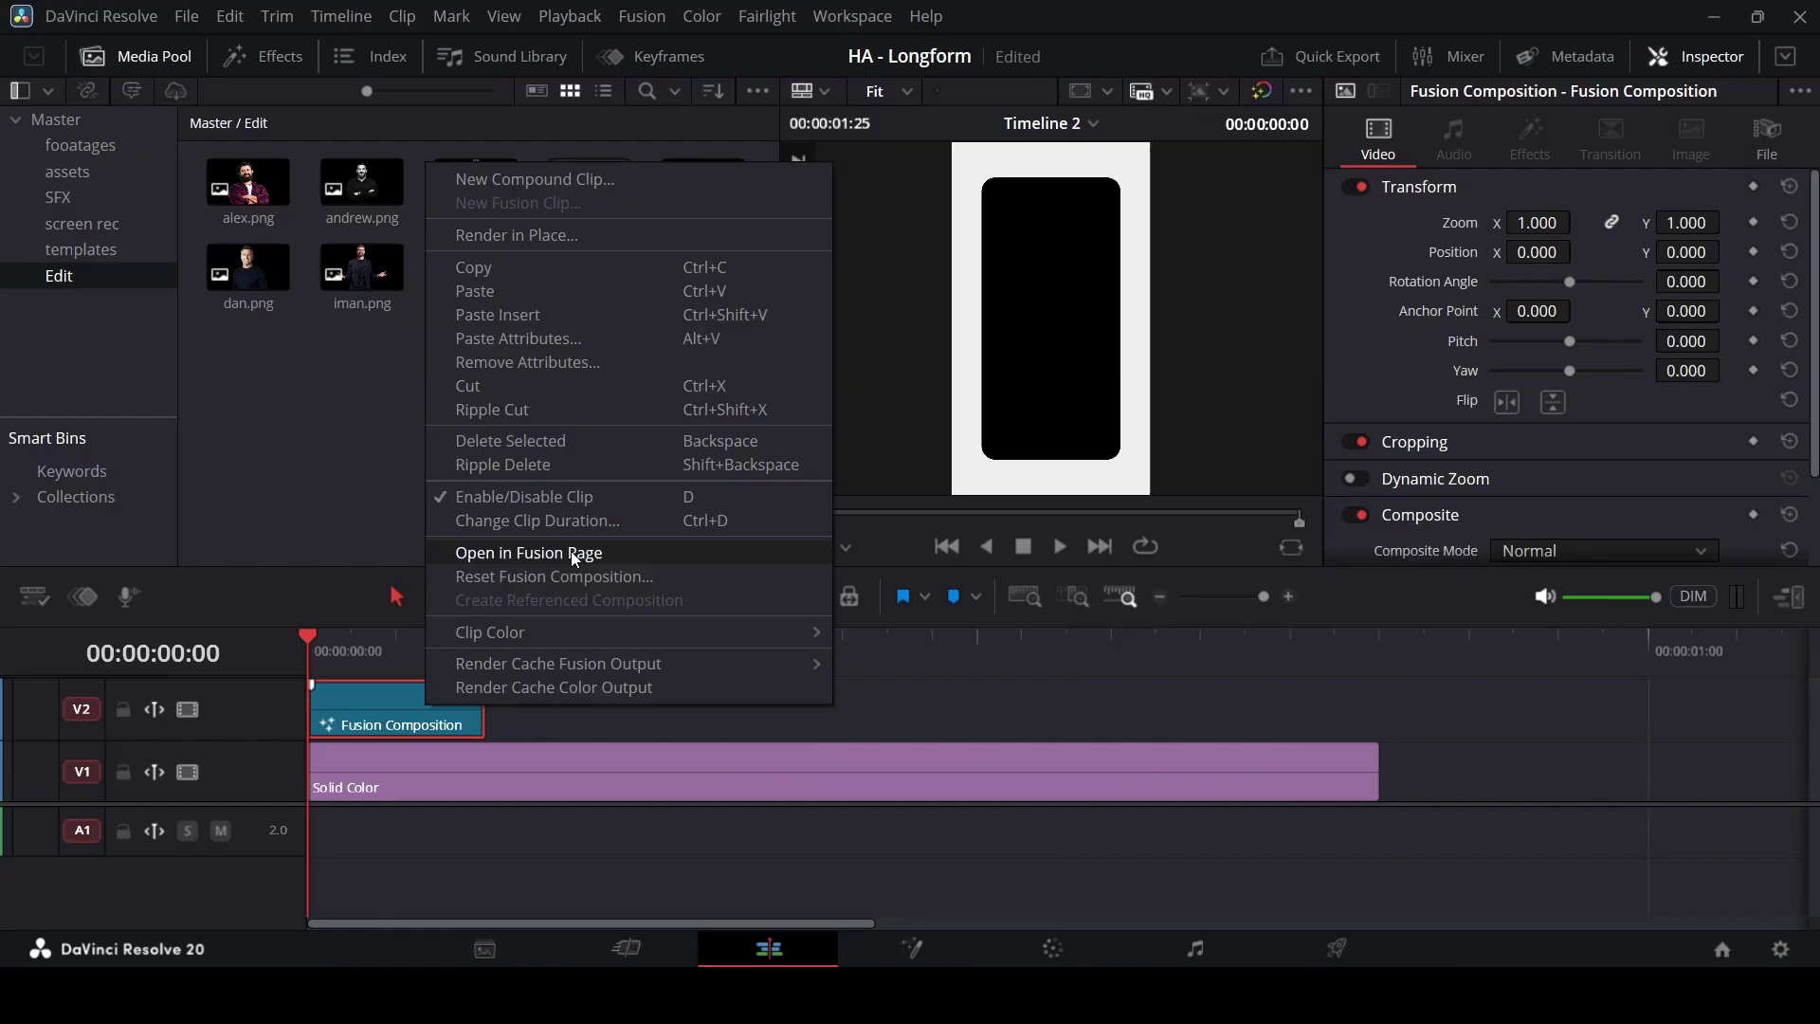
pyautogui.click(569, 660)
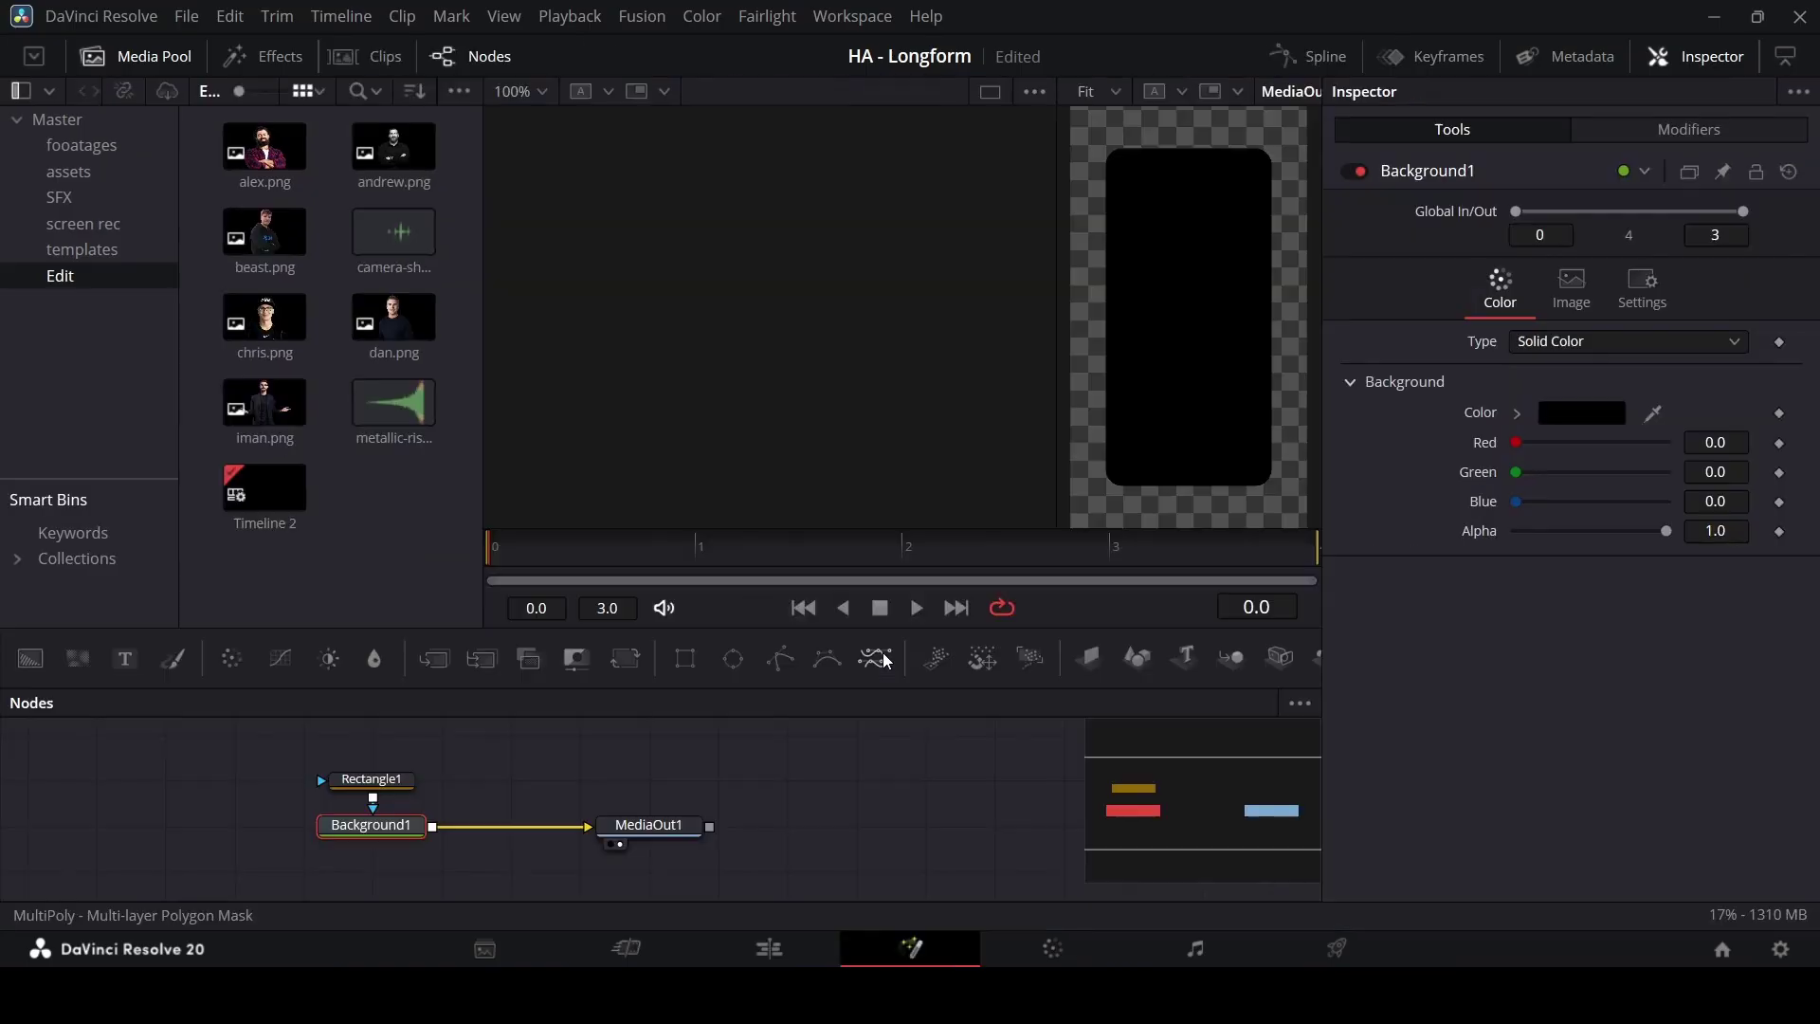
pyautogui.click(1581, 412)
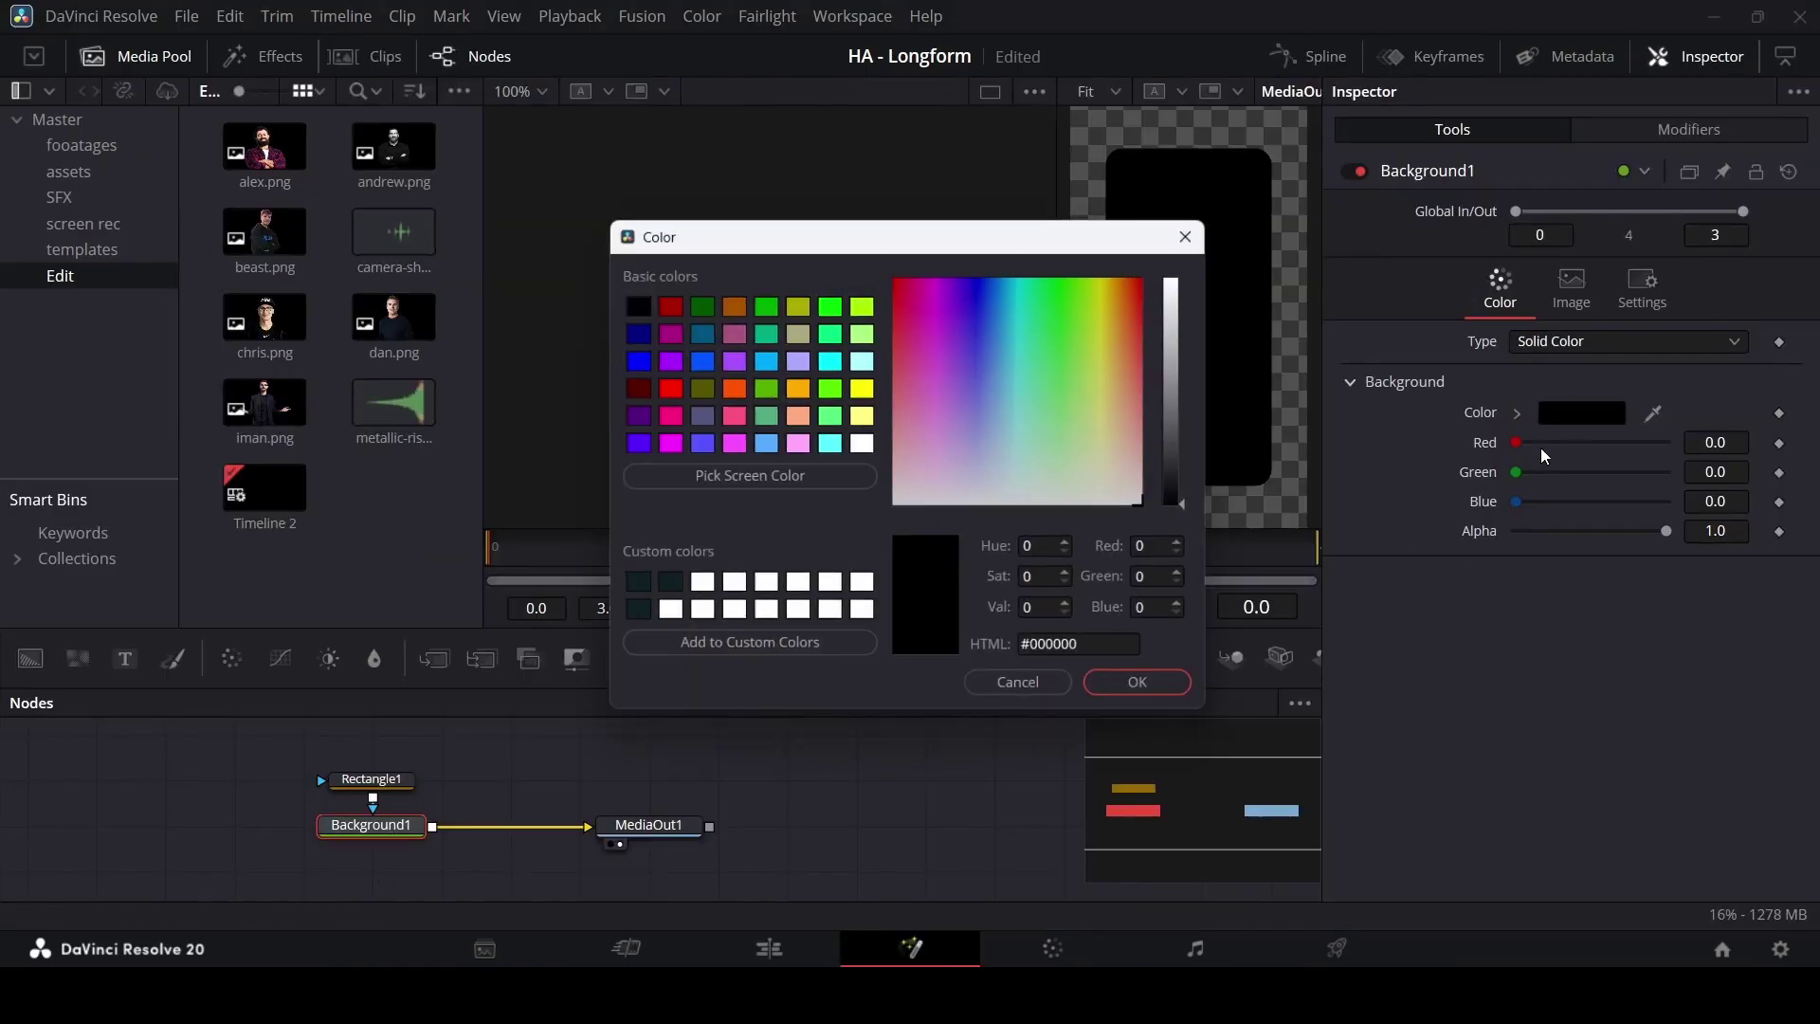
pyautogui.tripleClick(1057, 652)
pyautogui.write('#090040')
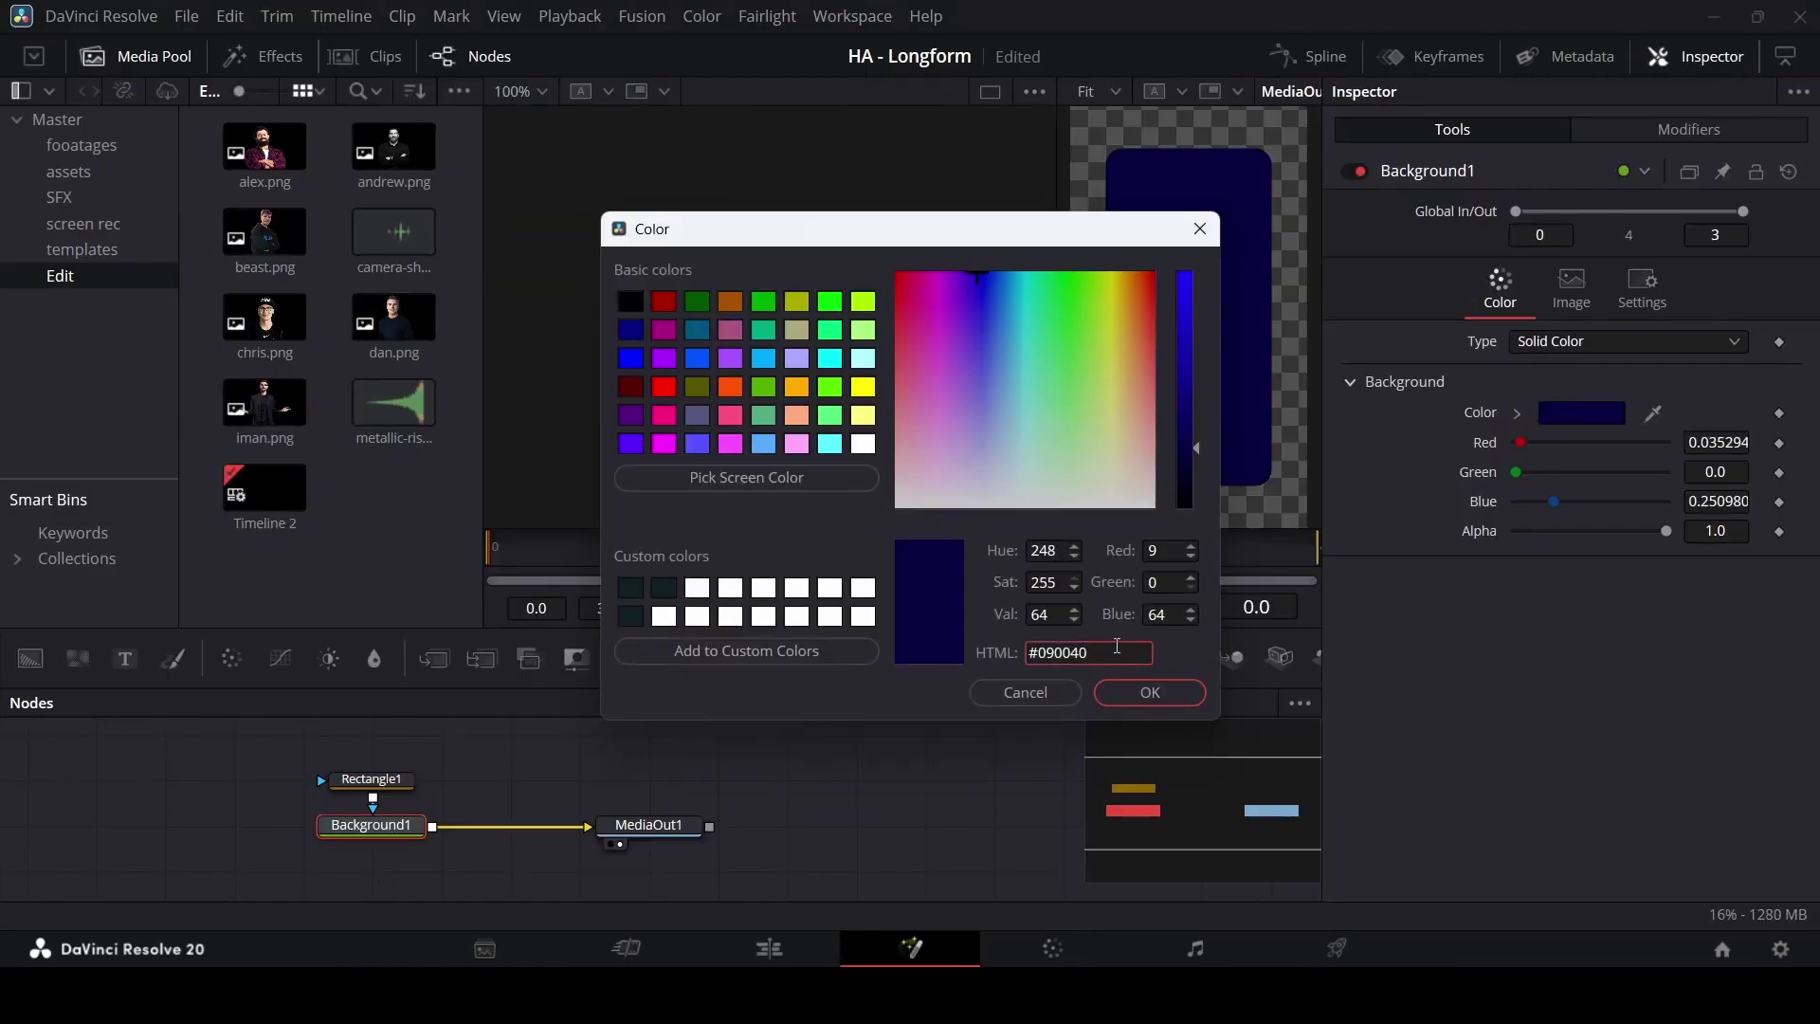
pyautogui.click(1148, 697)
pyautogui.click(990, 783)
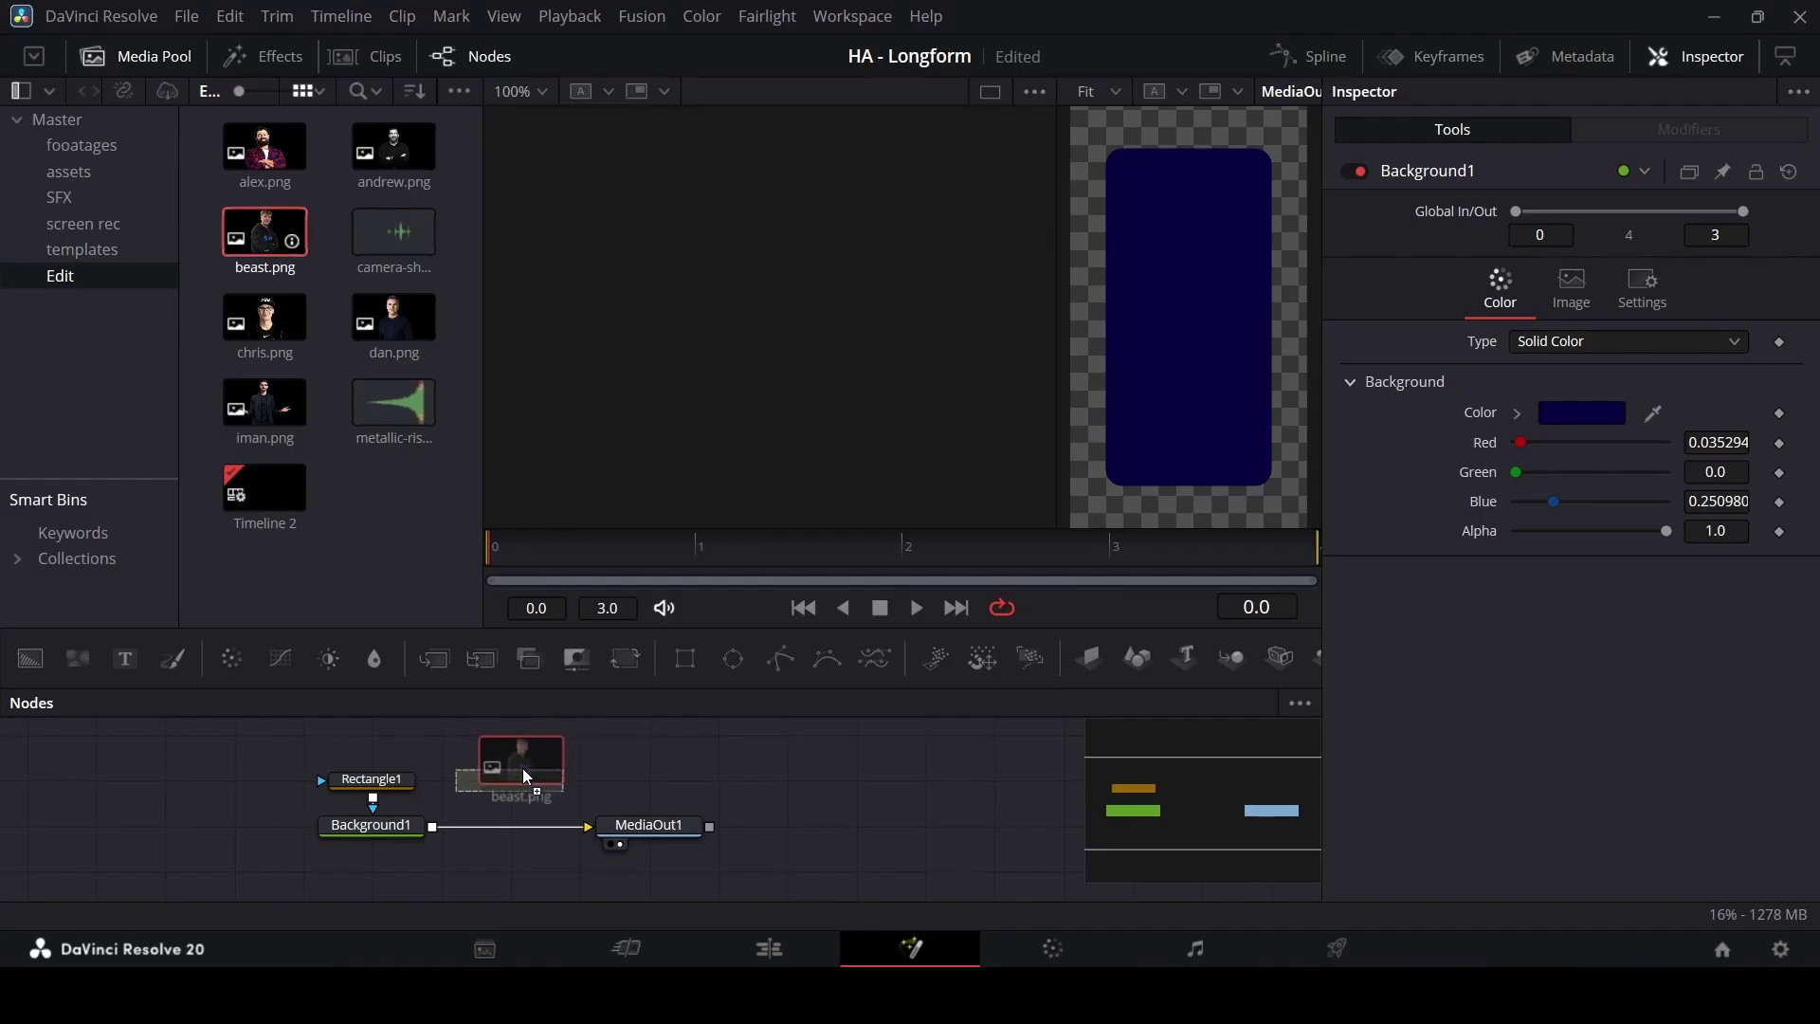
# - Merge beast.png over the Background at size 1.5, lowered to center Y about 0.46, and return to the Edit page
pyautogui.moveTo(528, 775); pyautogui.dragTo(443, 833)
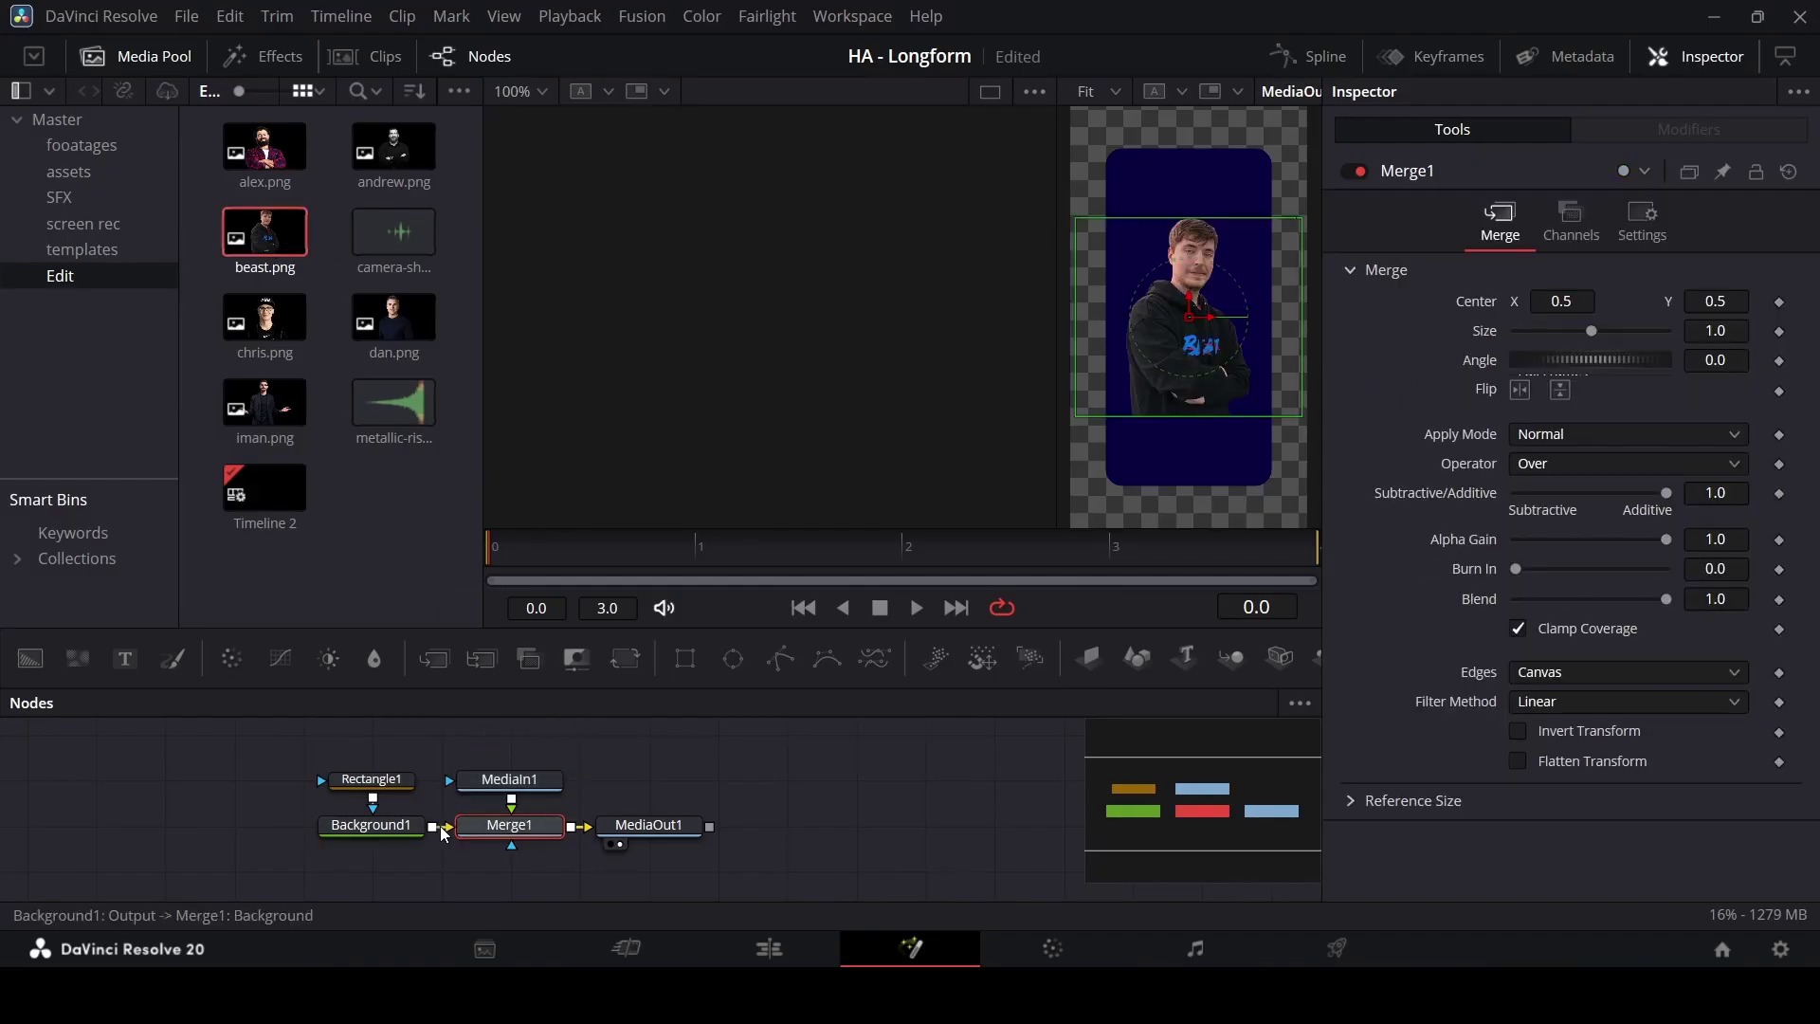
pyautogui.moveTo(1617, 333); pyautogui.dragTo(1633, 336)
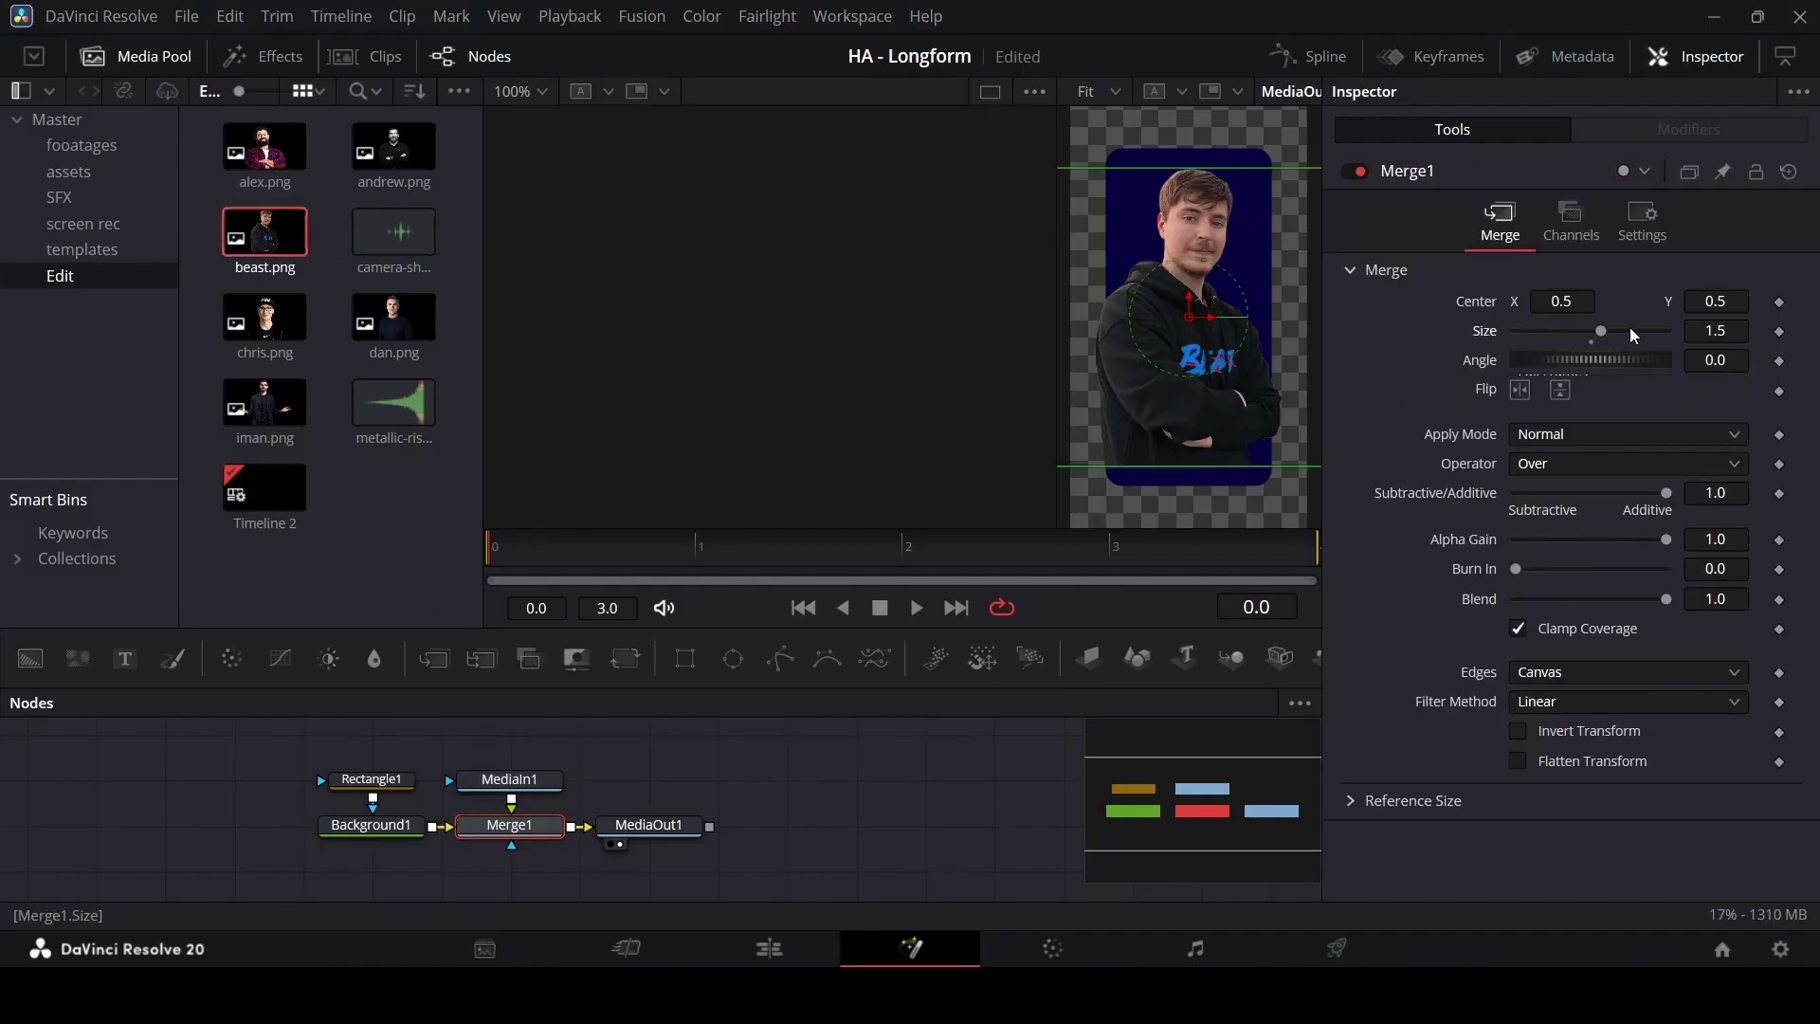
pyautogui.moveTo(1190, 309); pyautogui.dragTo(1192, 327)
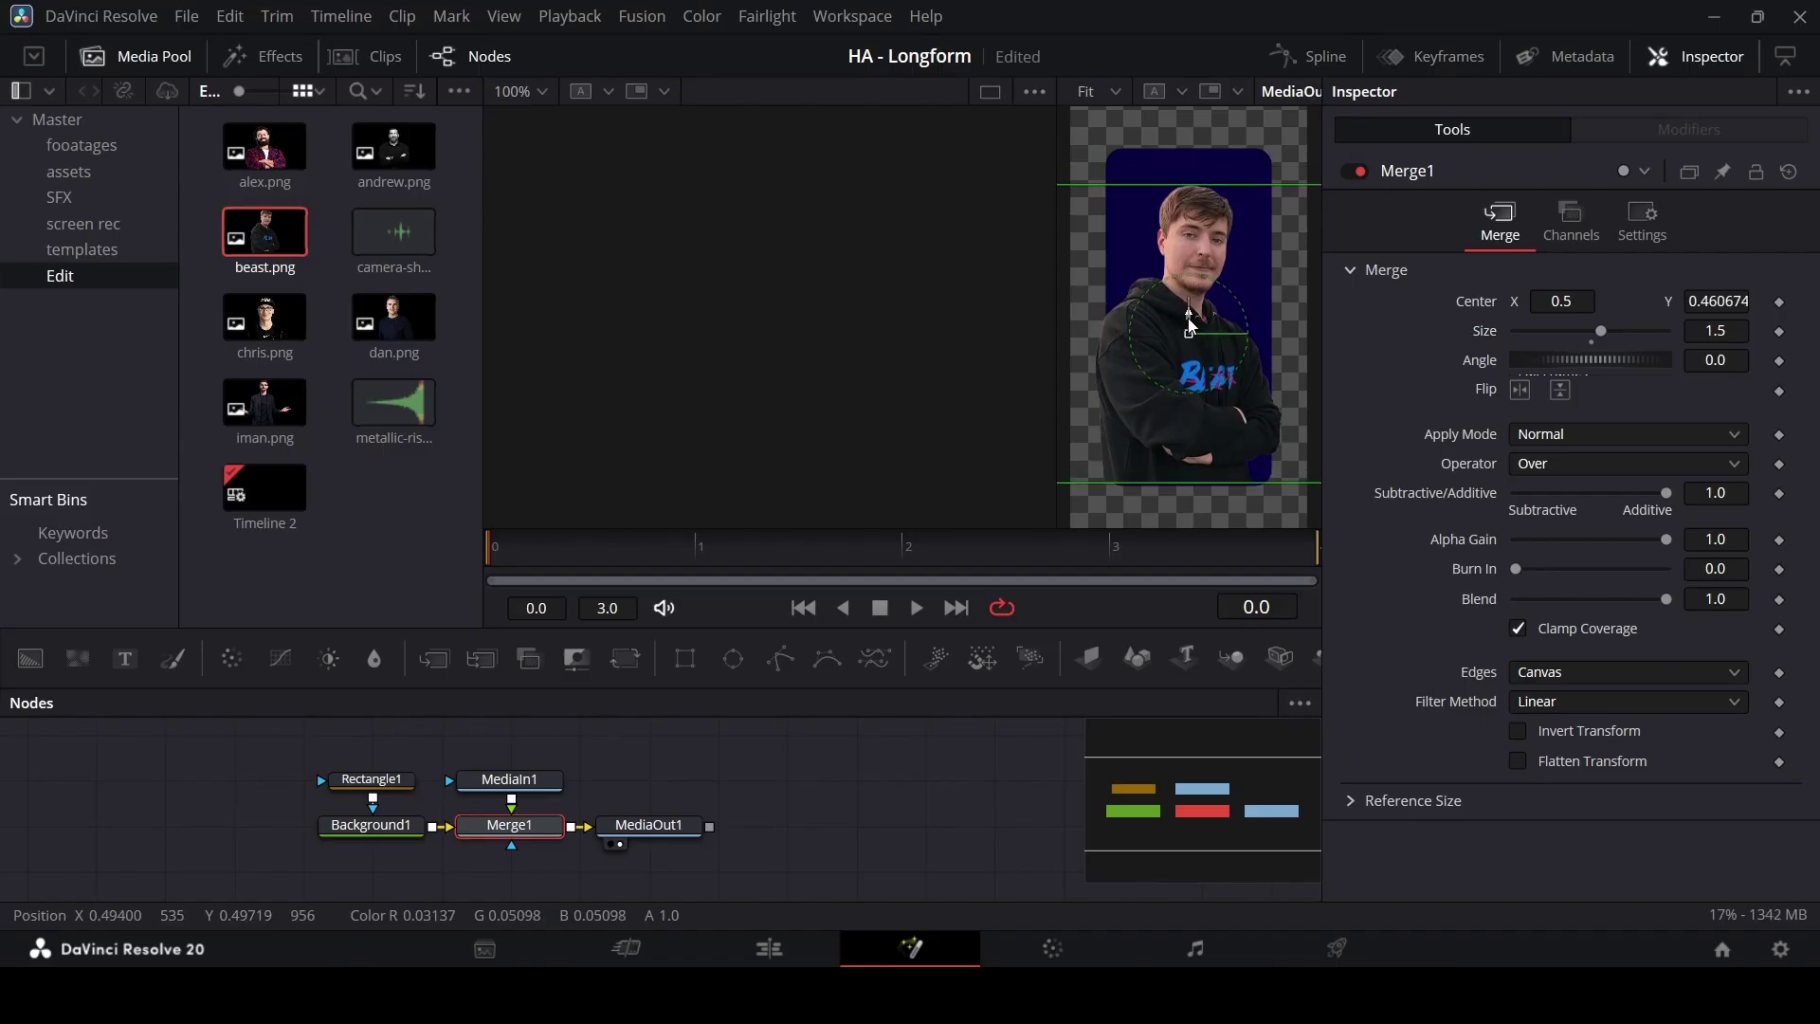
pyautogui.click(1016, 759)
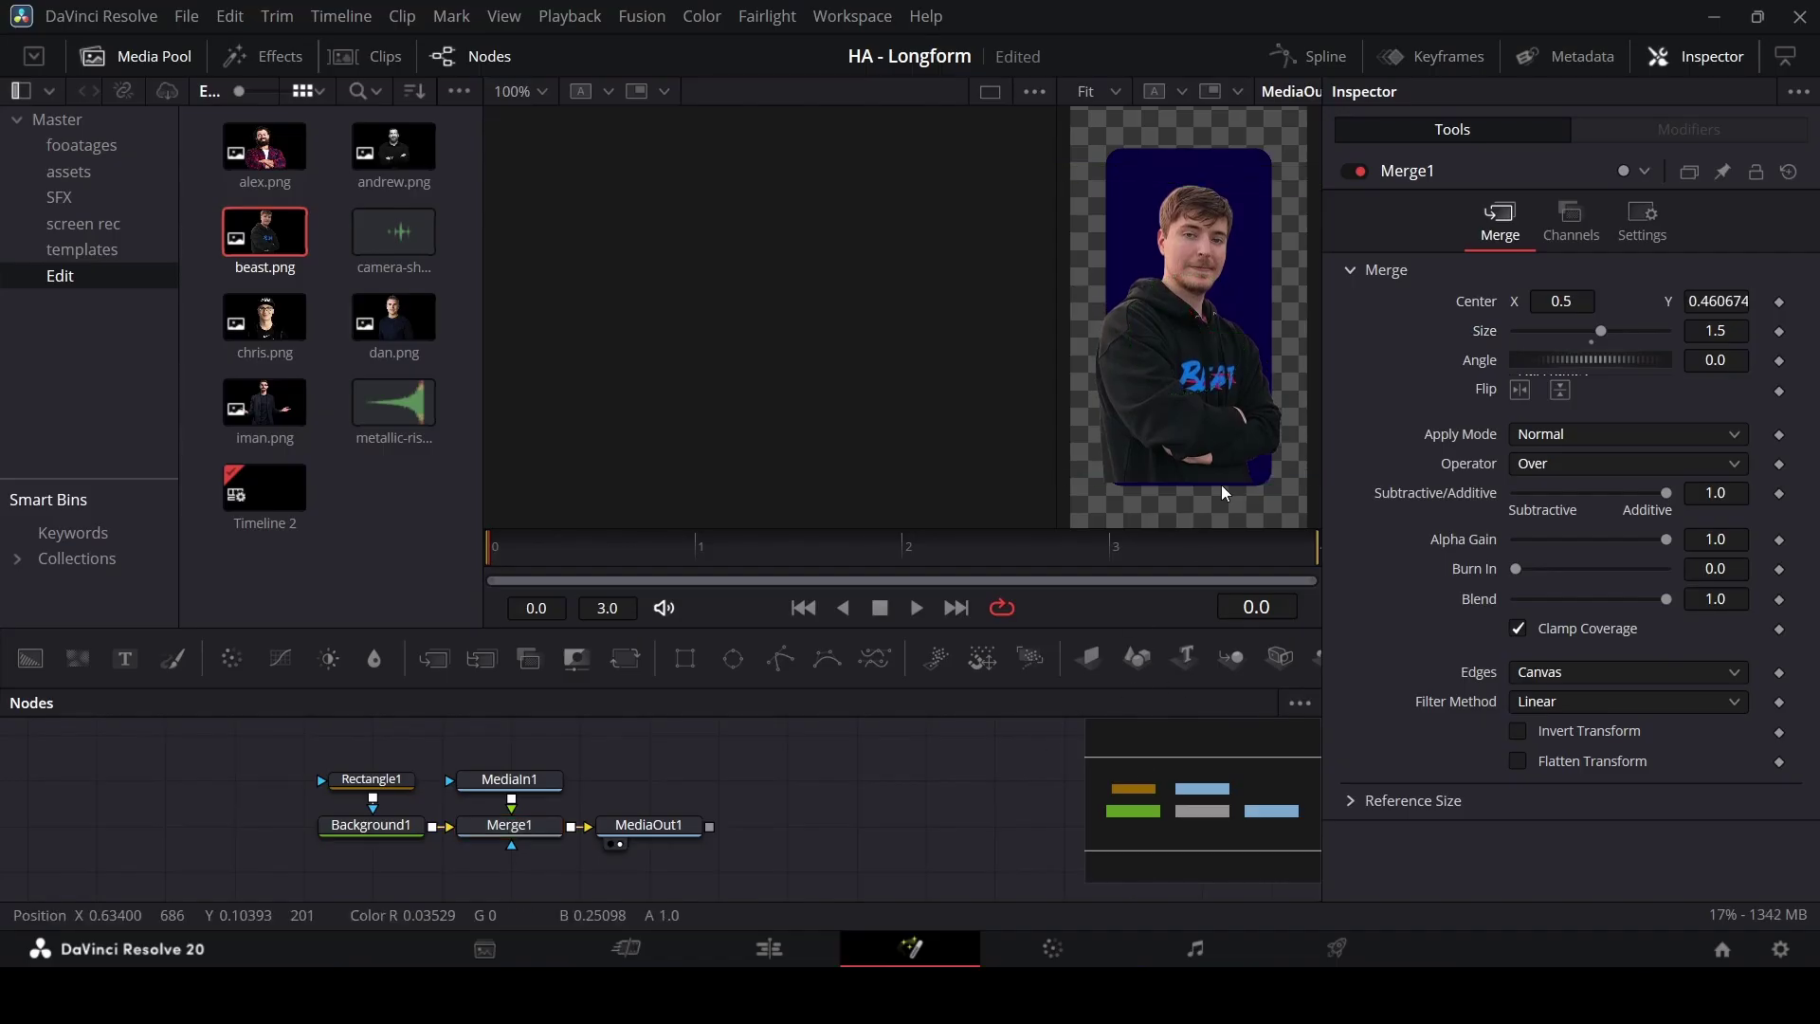
pyautogui.click(811, 936)
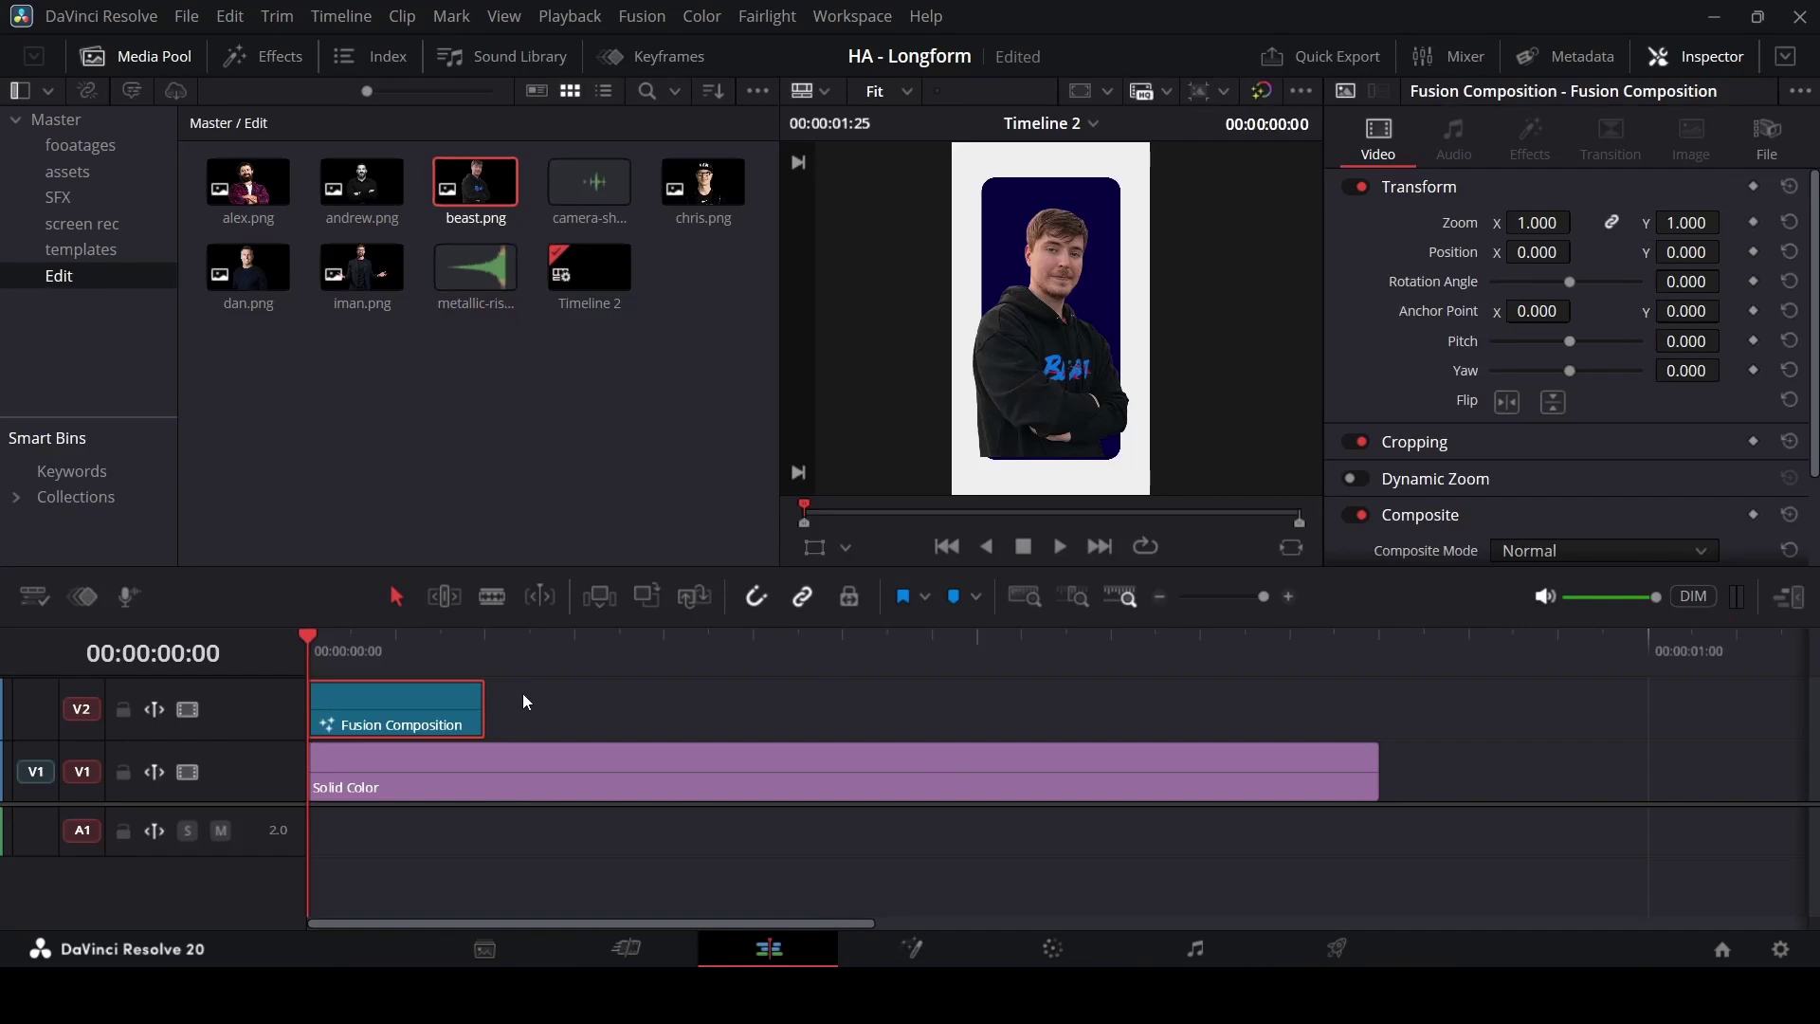
# - Duplicate the beast.png composition directly after the original on video track 2 and open the copy for node editing
pyautogui.moveTo(391, 718); pyautogui.dragTo(561, 657)
pyautogui.click(568, 662)
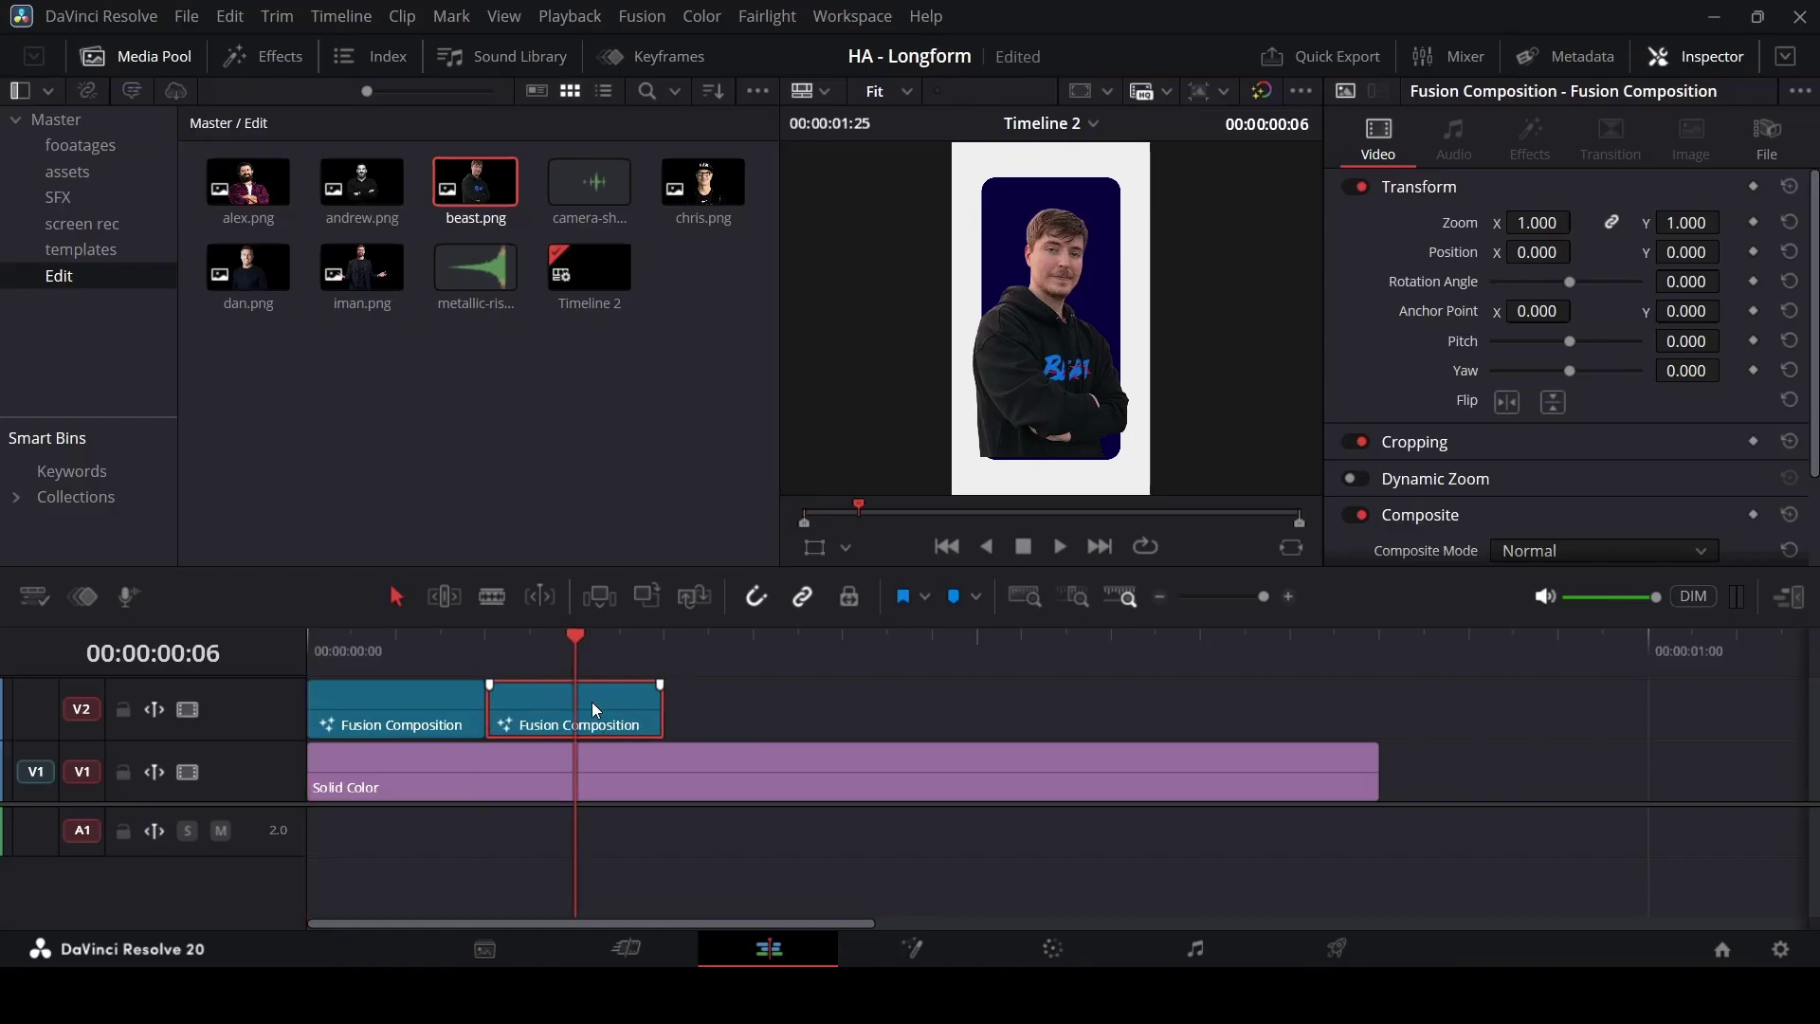
pyautogui.rightClick(597, 702)
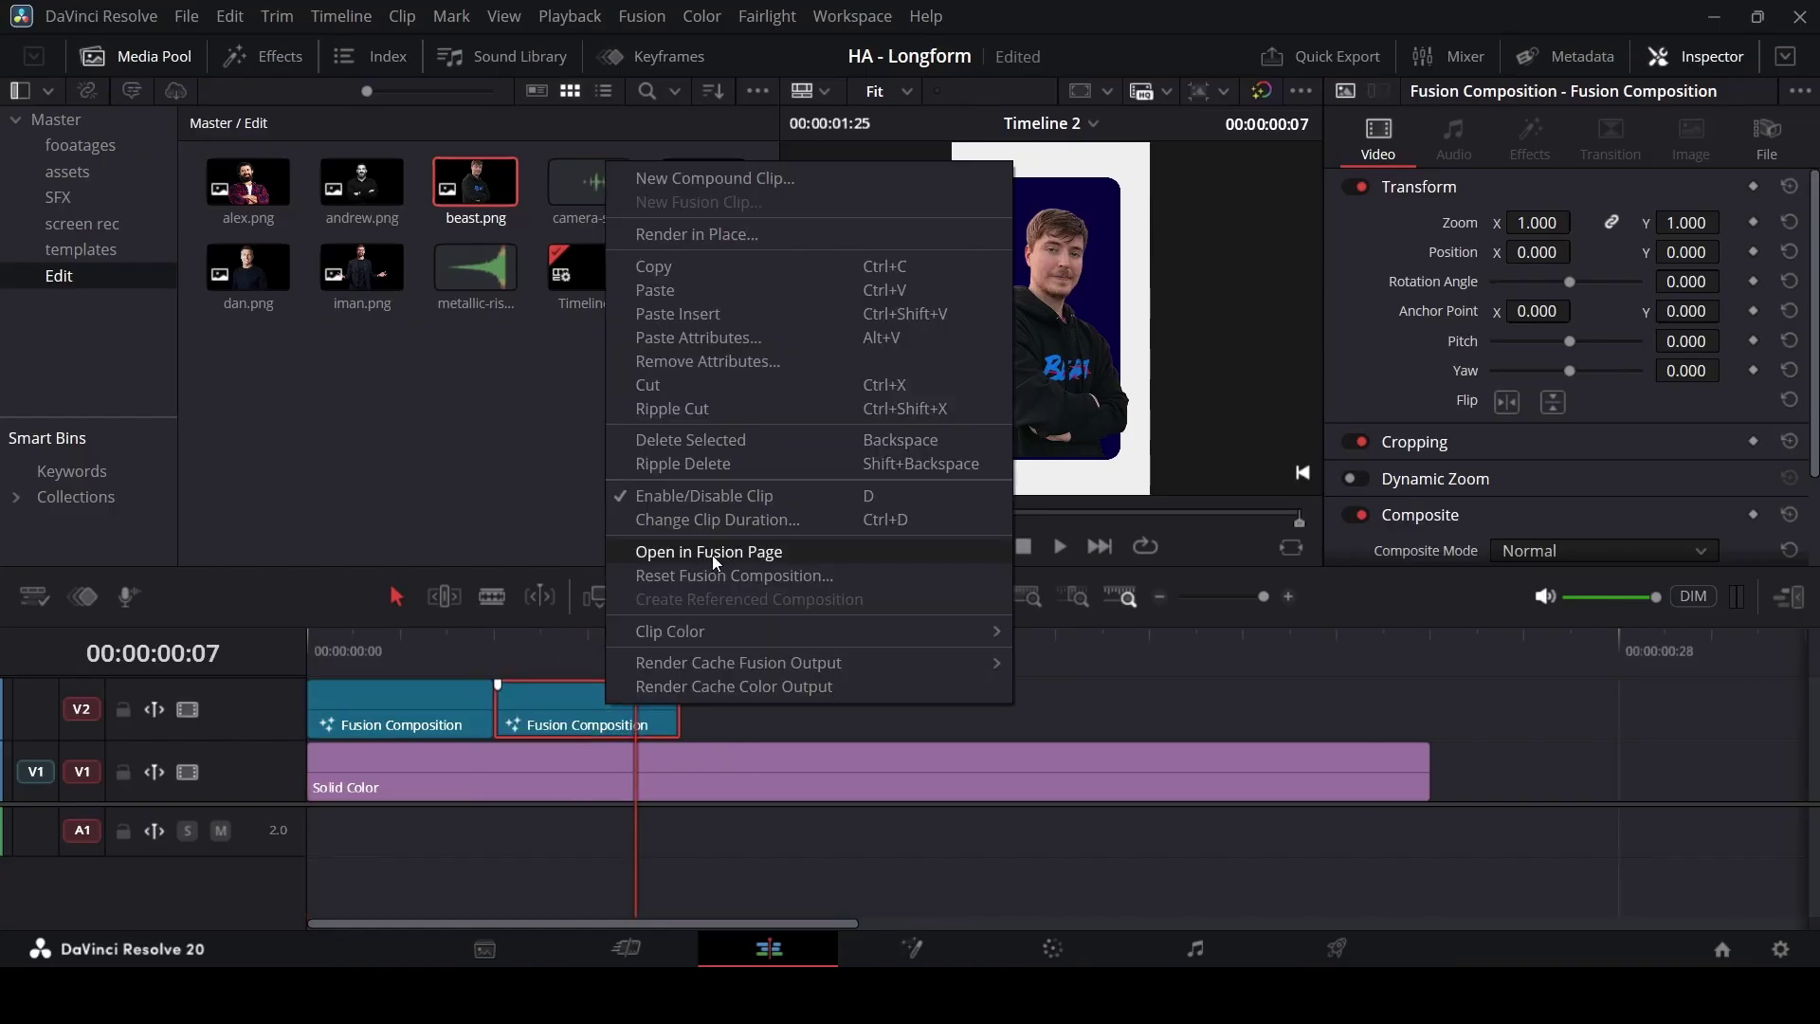
pyautogui.press('Escape')
pyautogui.hotkey('shift', '5')
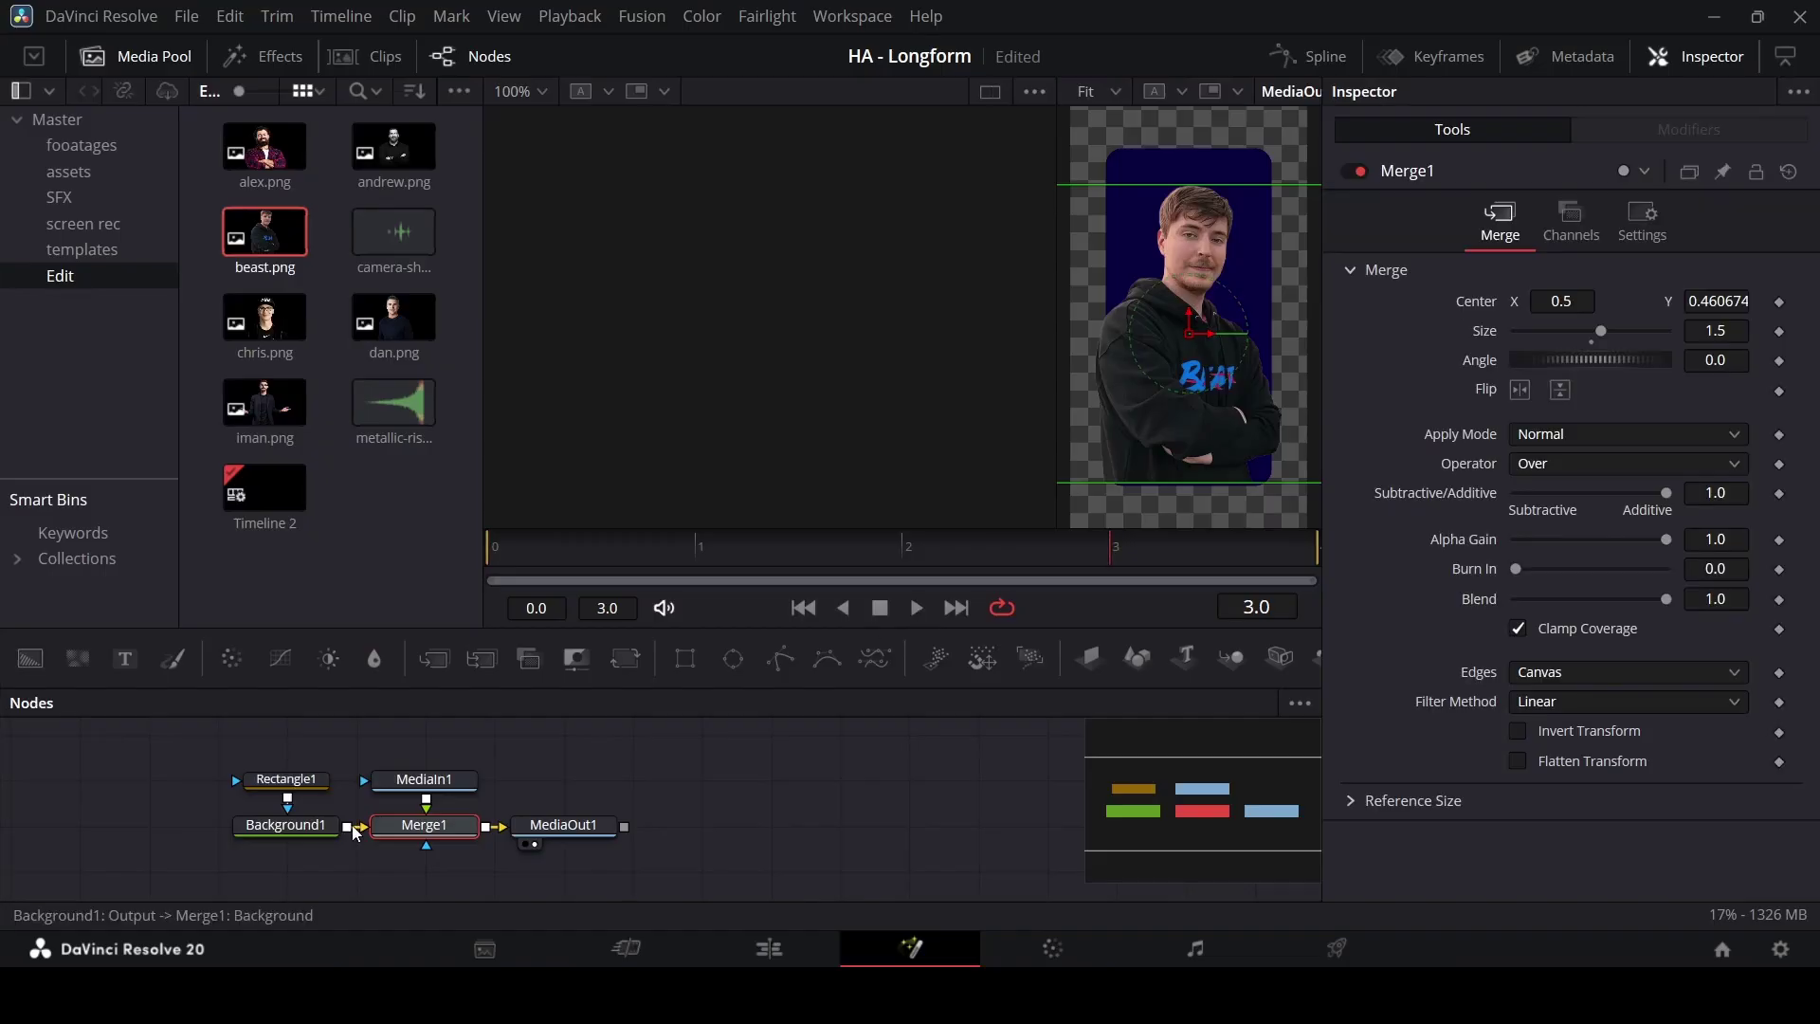
# - Set the Background color of the second composition to #ff0020
pyautogui.click(285, 824)
pyautogui.click(1578, 413)
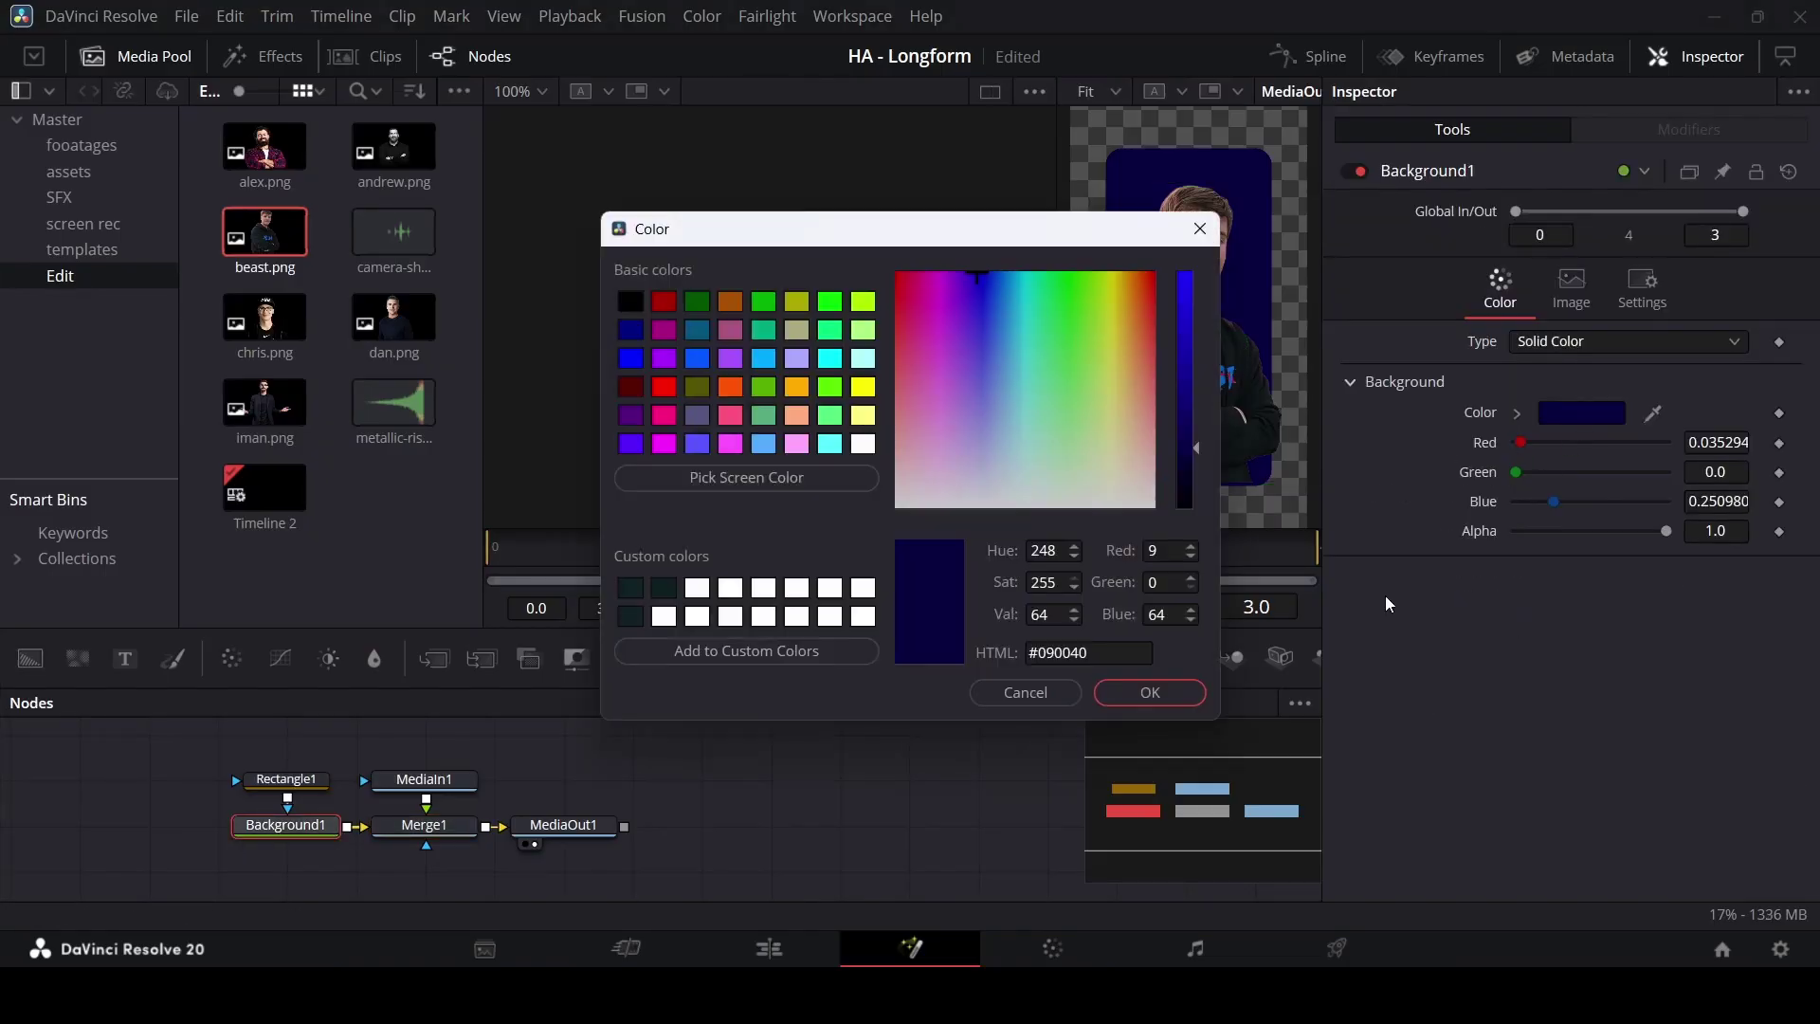
pyautogui.tripleClick(1111, 652)
pyautogui.write('#ff0020')
pyautogui.click(1142, 691)
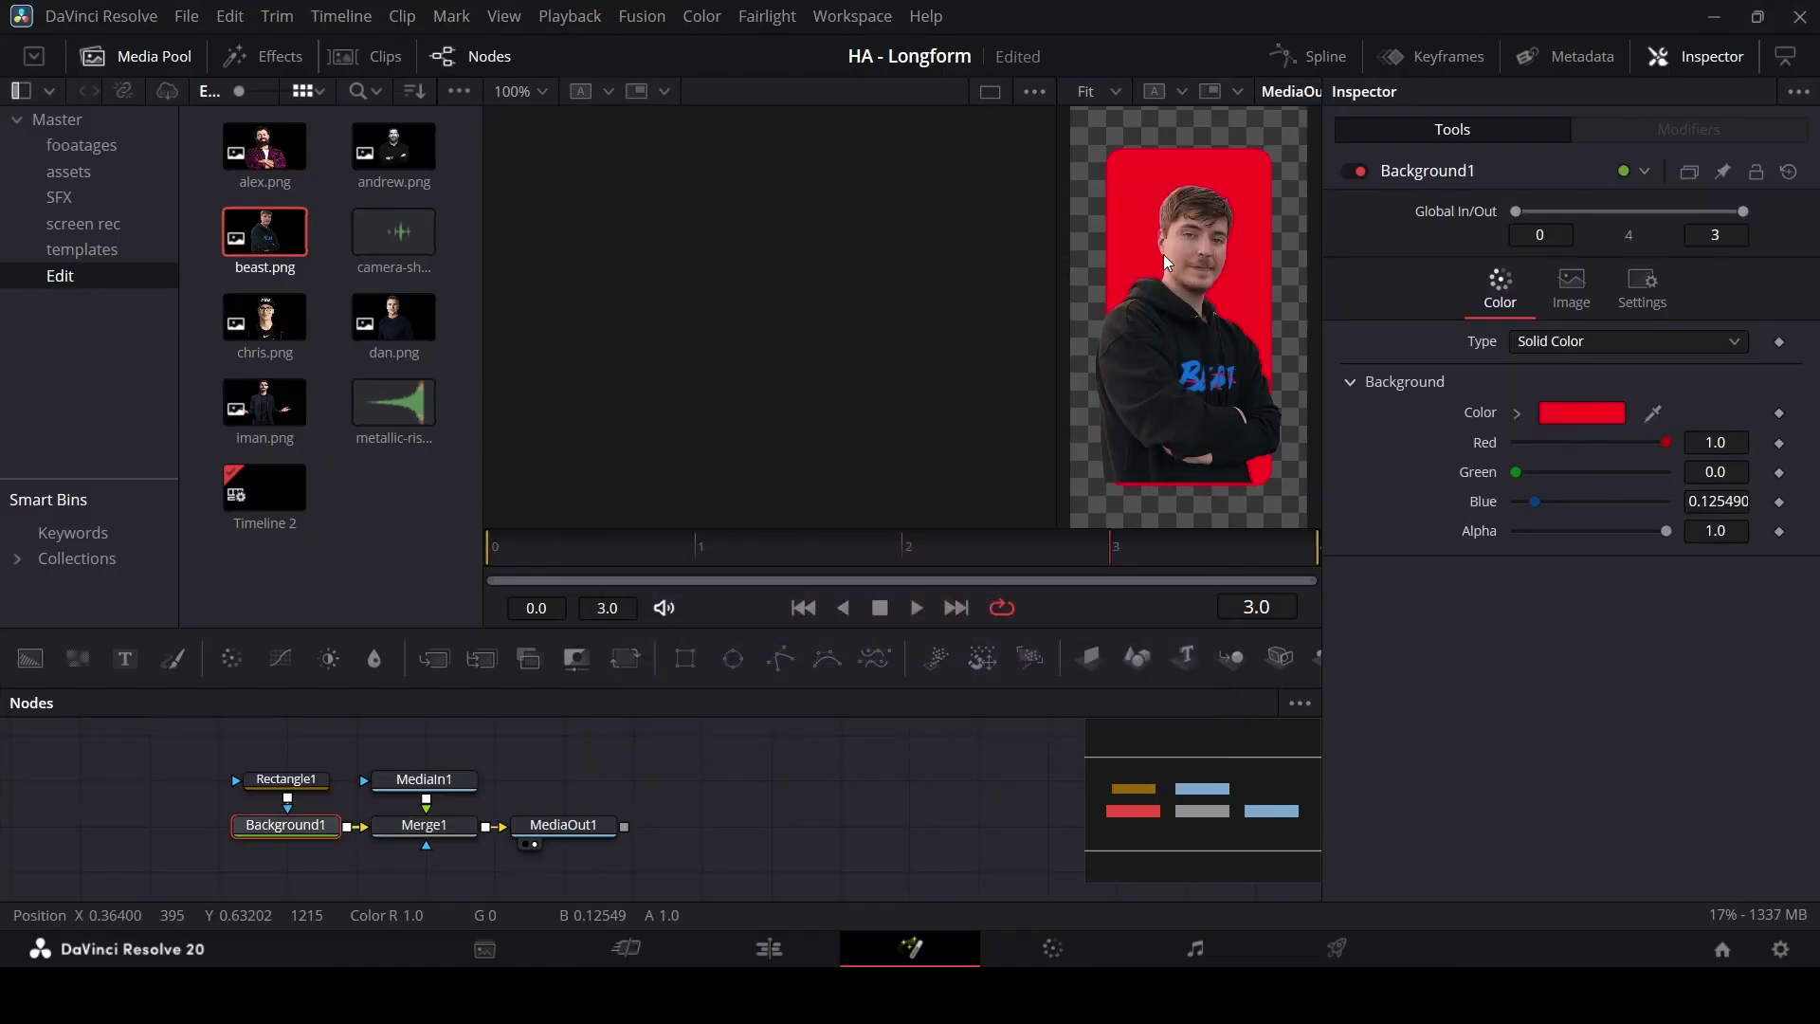
# - Replace the beast.png node with alex.png as the Merge foreground and select the Merge node
pyautogui.click(445, 779)
pyautogui.press('Delete')
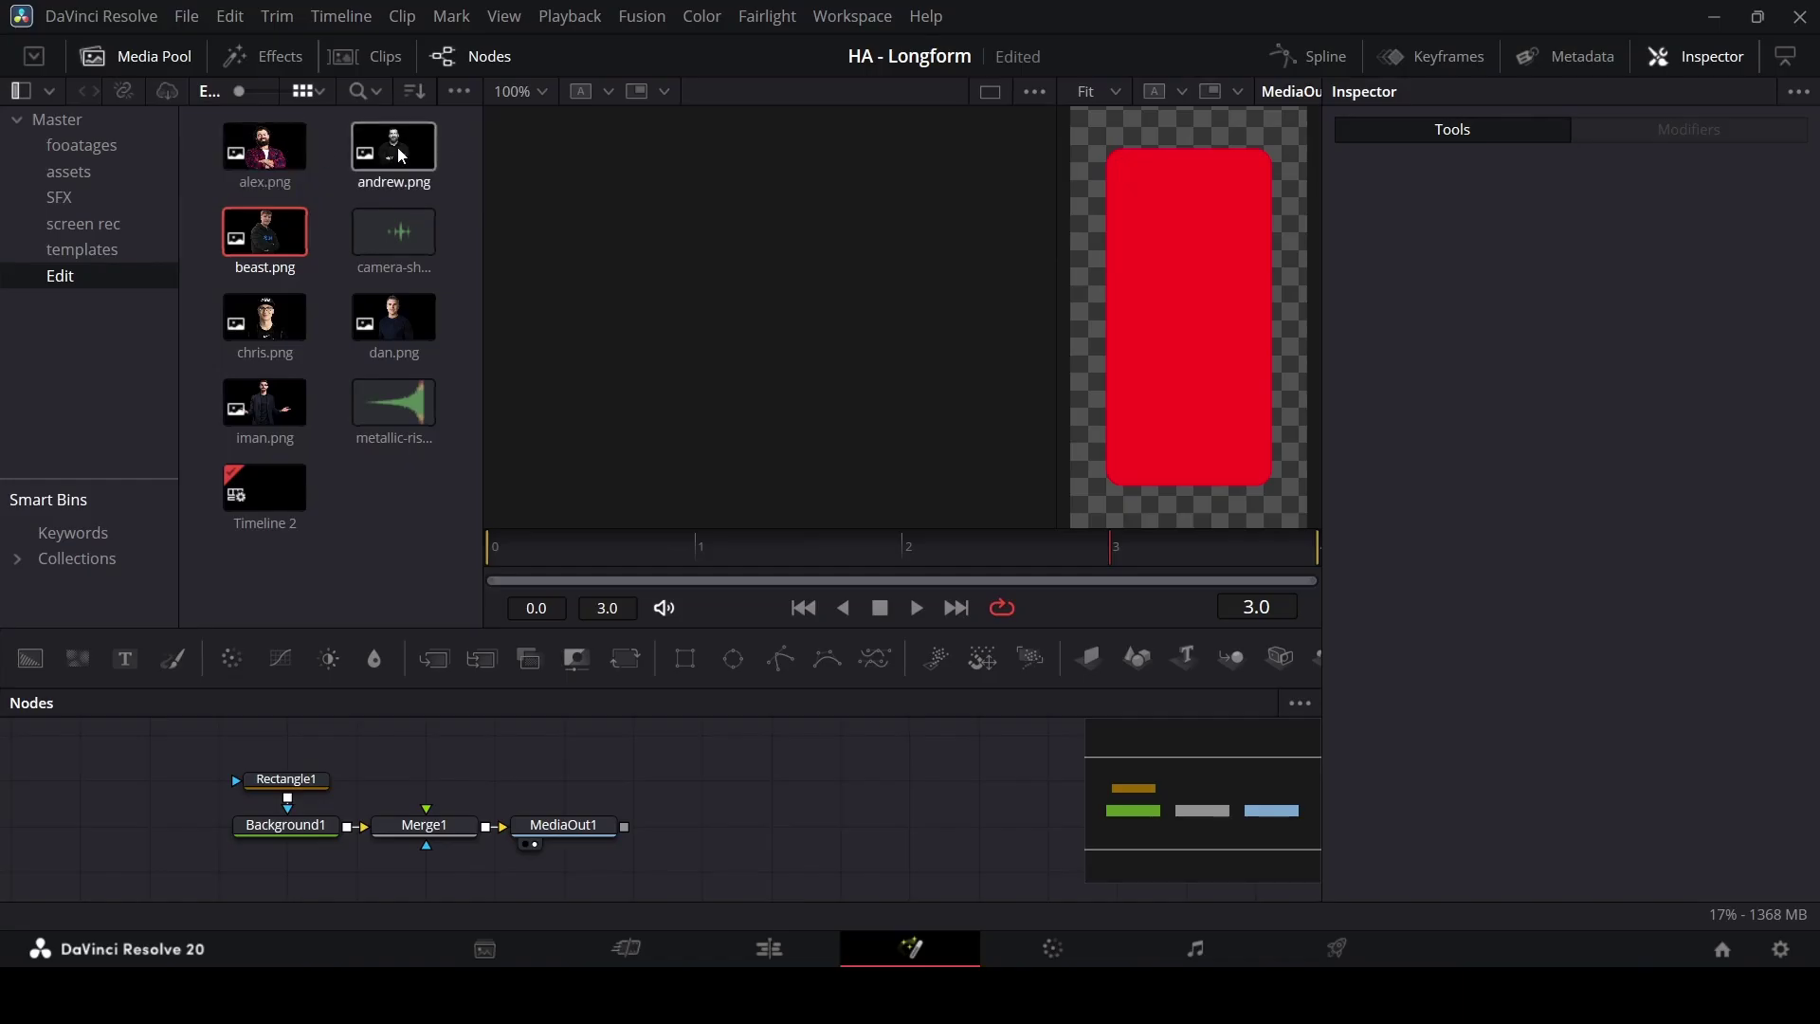
pyautogui.moveTo(264, 154); pyautogui.dragTo(438, 777)
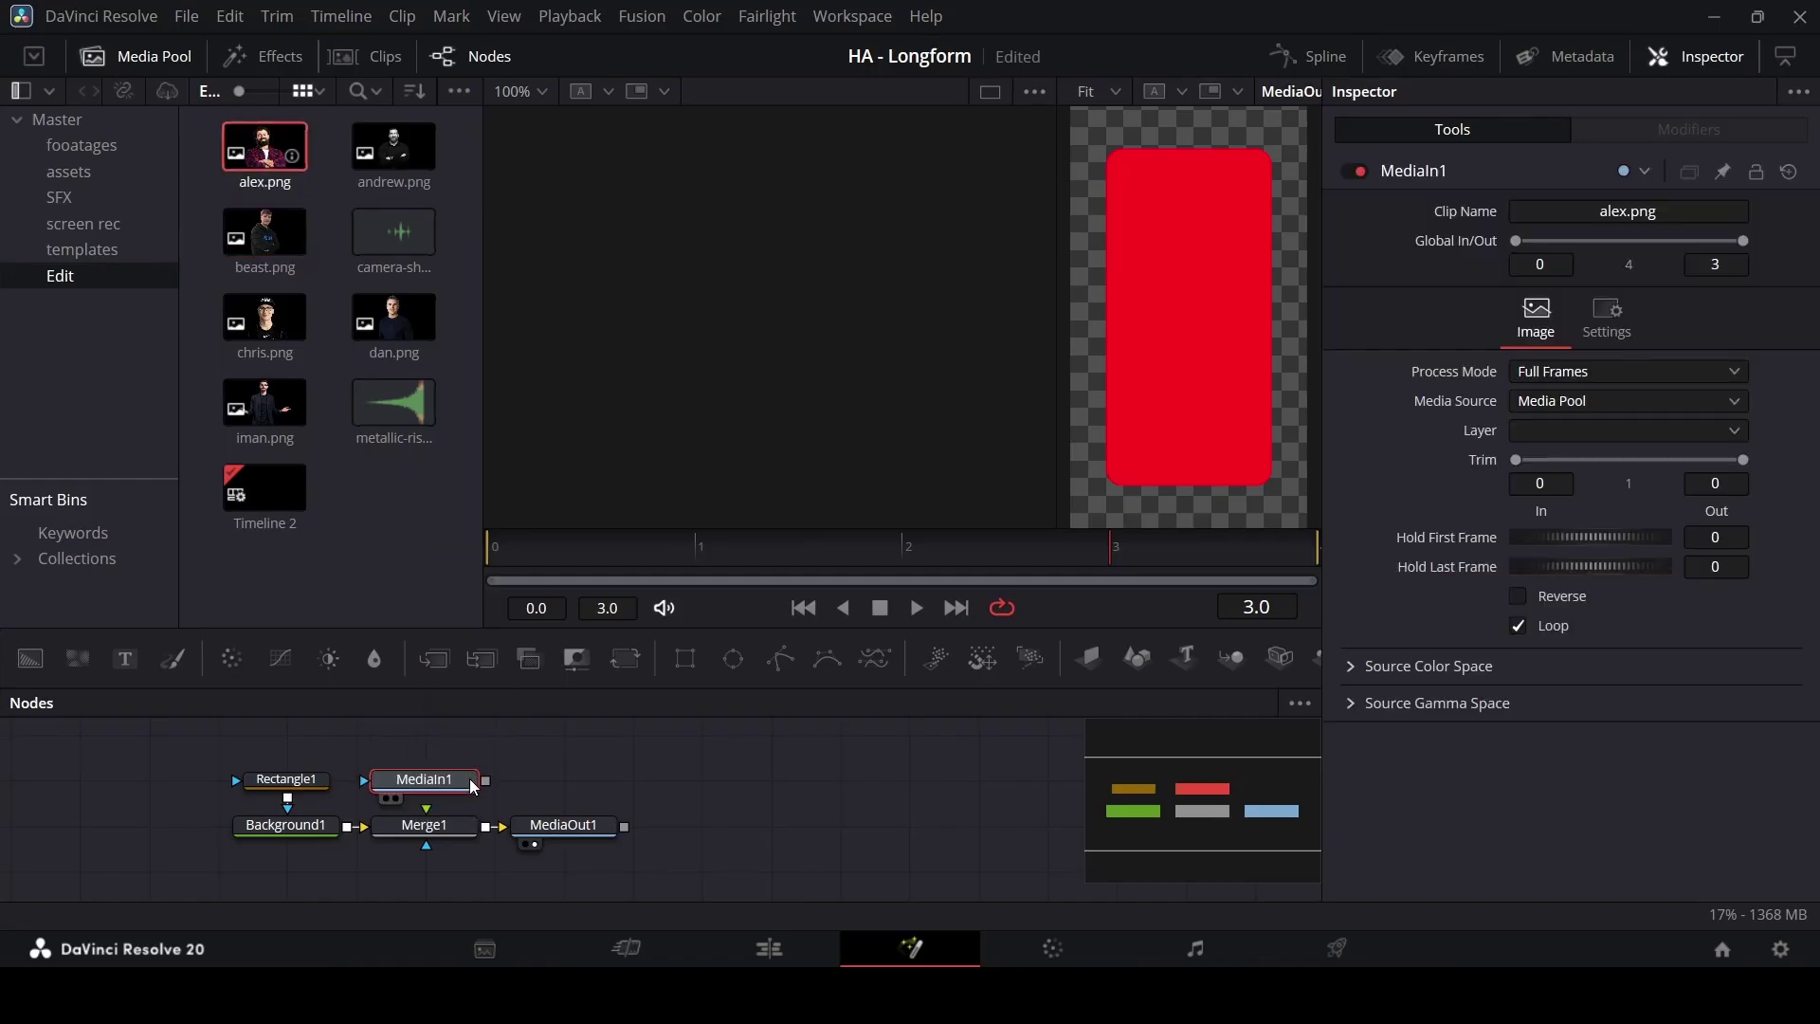
pyautogui.click(455, 832)
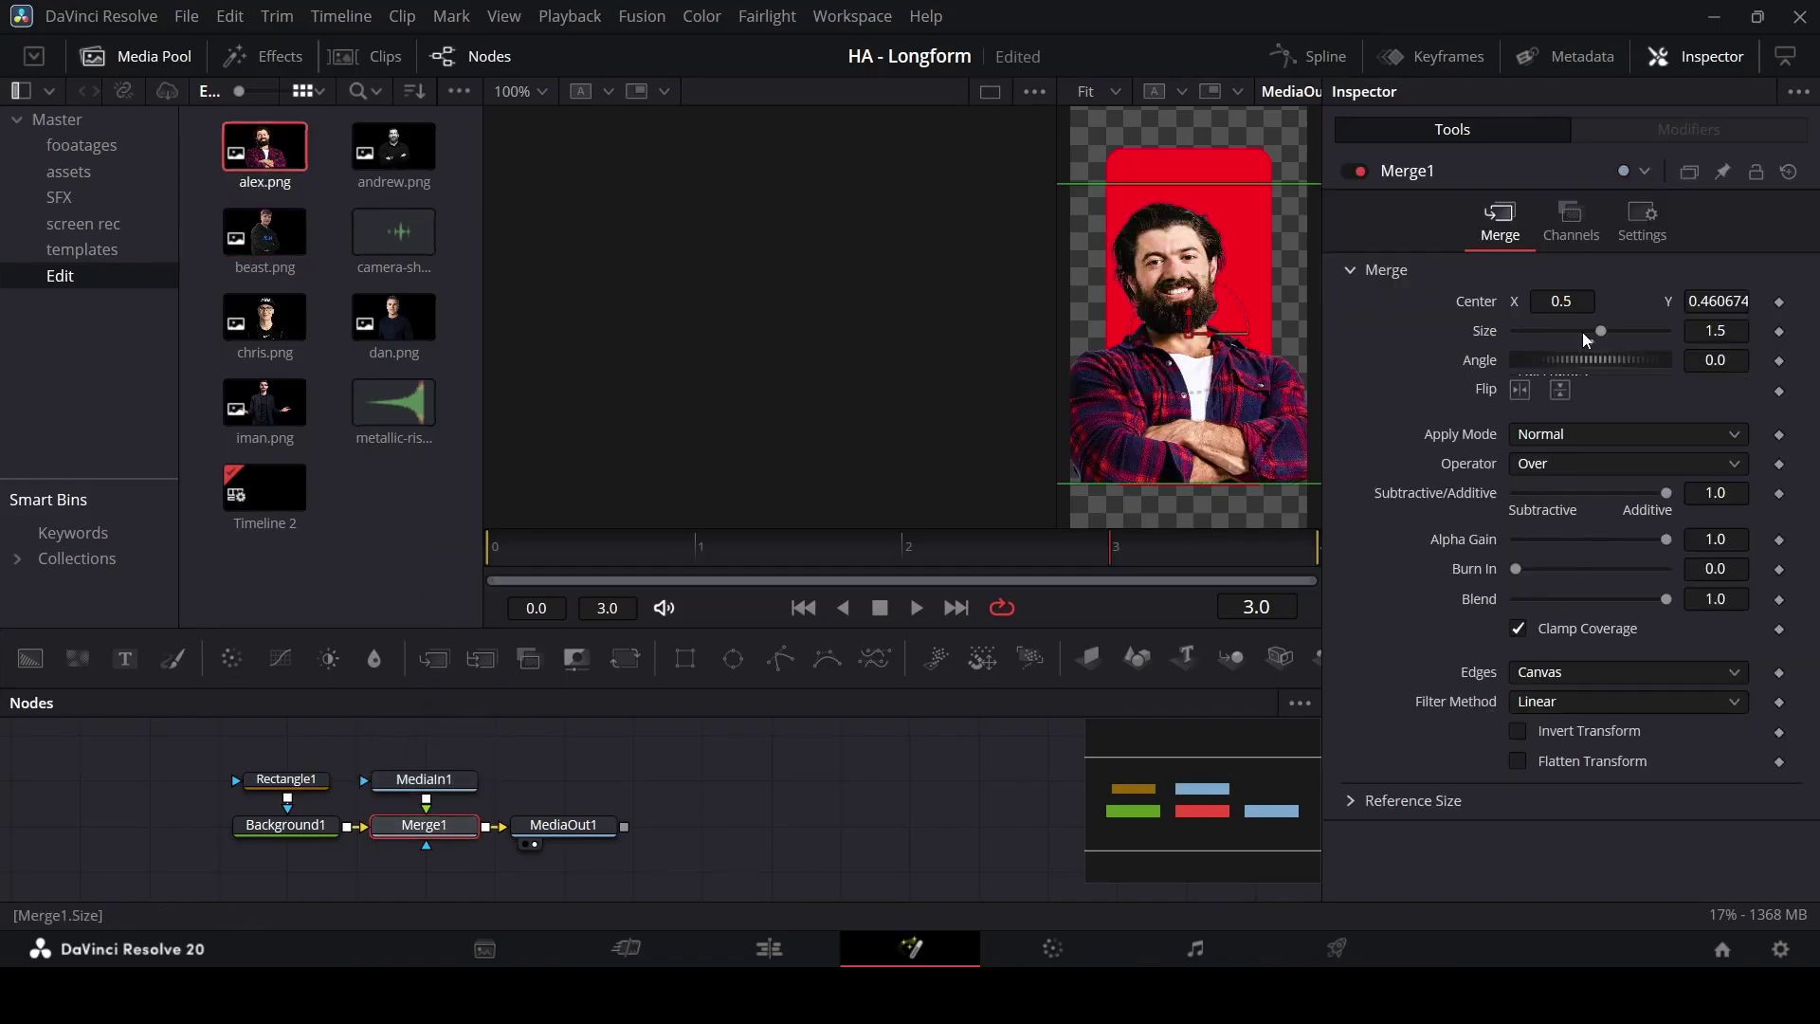
# - Set the alex.png Merge size to 1.25, lower it to center Y about 0.4, and return to the Edit page
pyautogui.moveTo(1600, 331); pyautogui.dragTo(1594, 334)
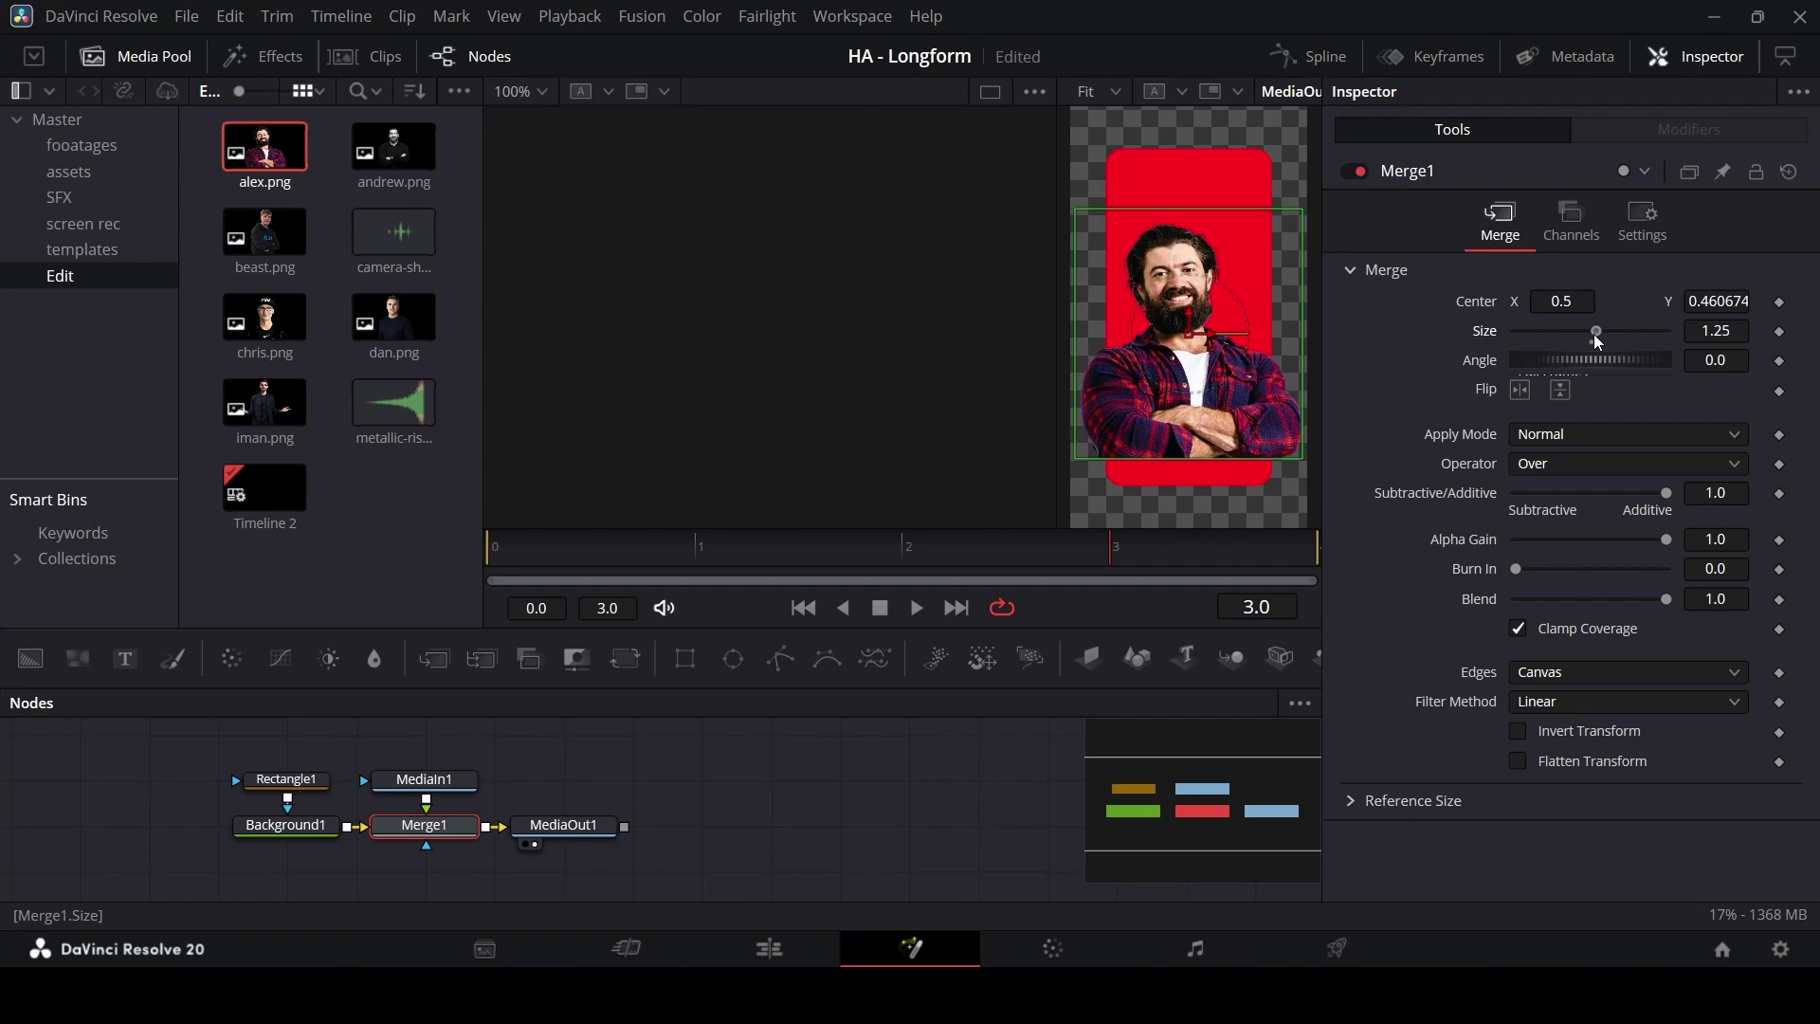
pyautogui.moveTo(1191, 327); pyautogui.dragTo(1190, 355)
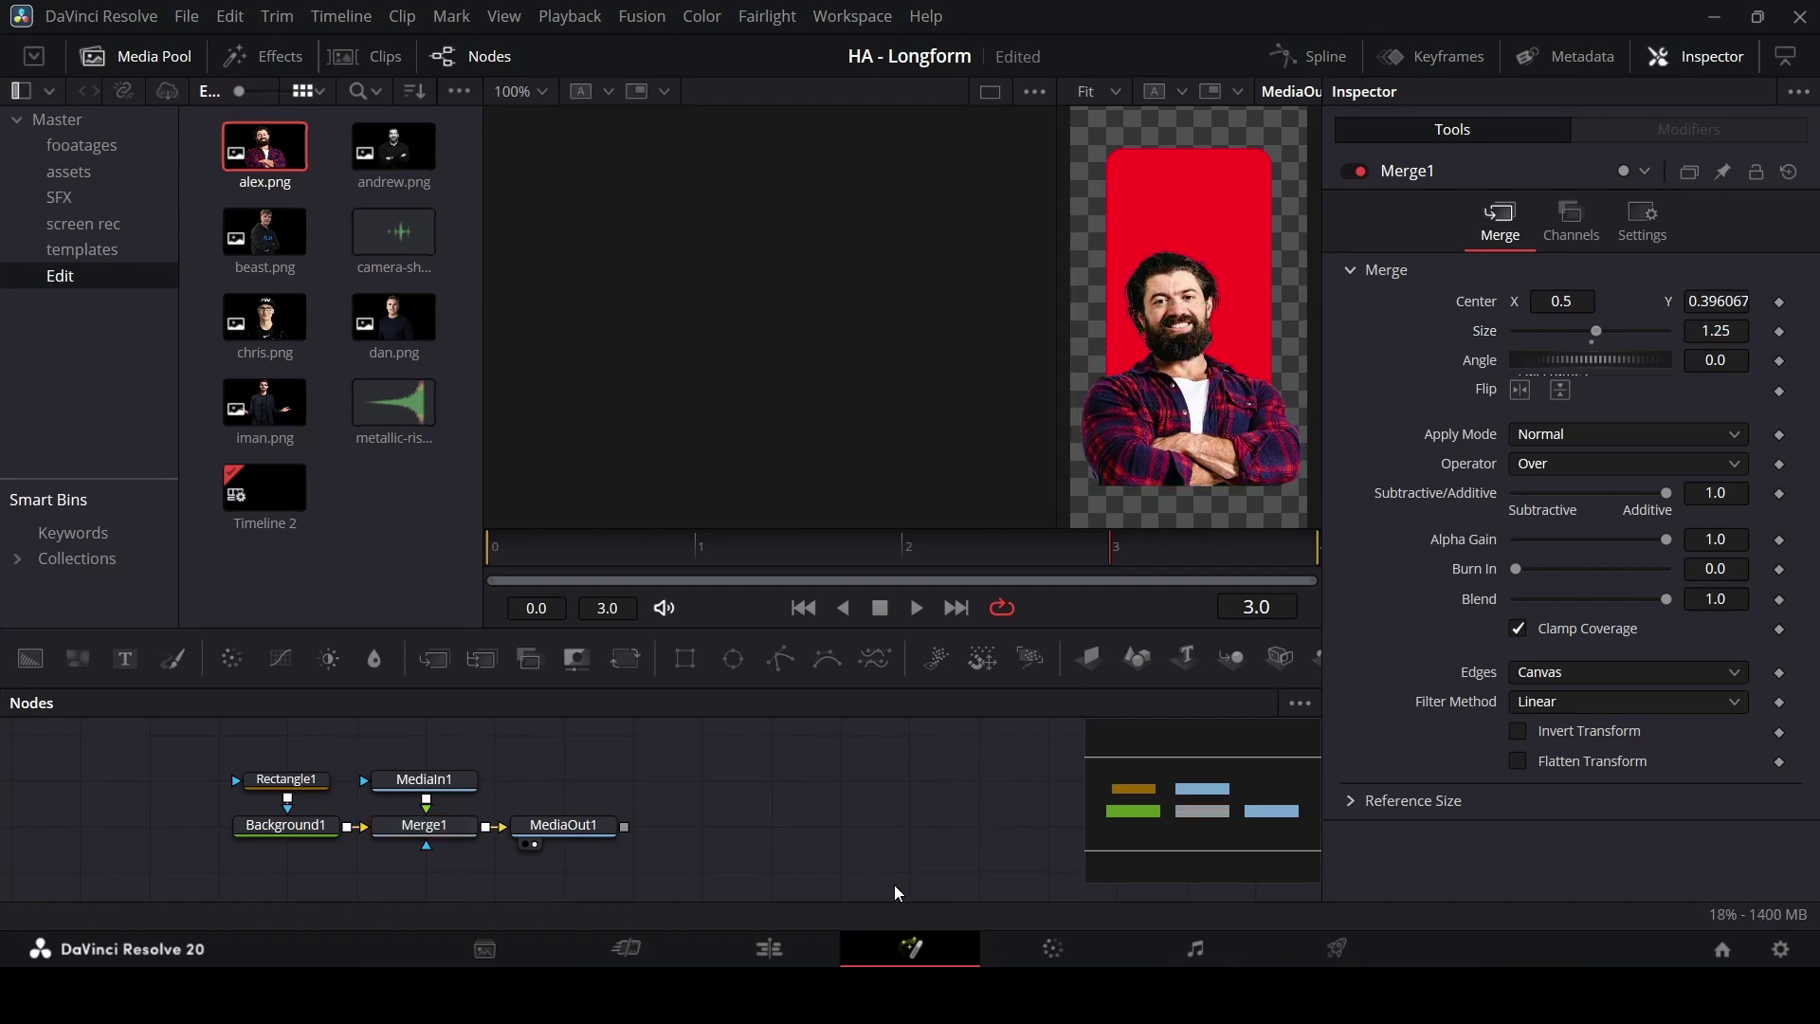
pyautogui.click(789, 940)
# - Duplicate the alex.png composition as the third clip on video track 2 and open the copy in Fusion to swap the portrait
pyautogui.moveTo(517, 637); pyautogui.dragTo(794, 720)
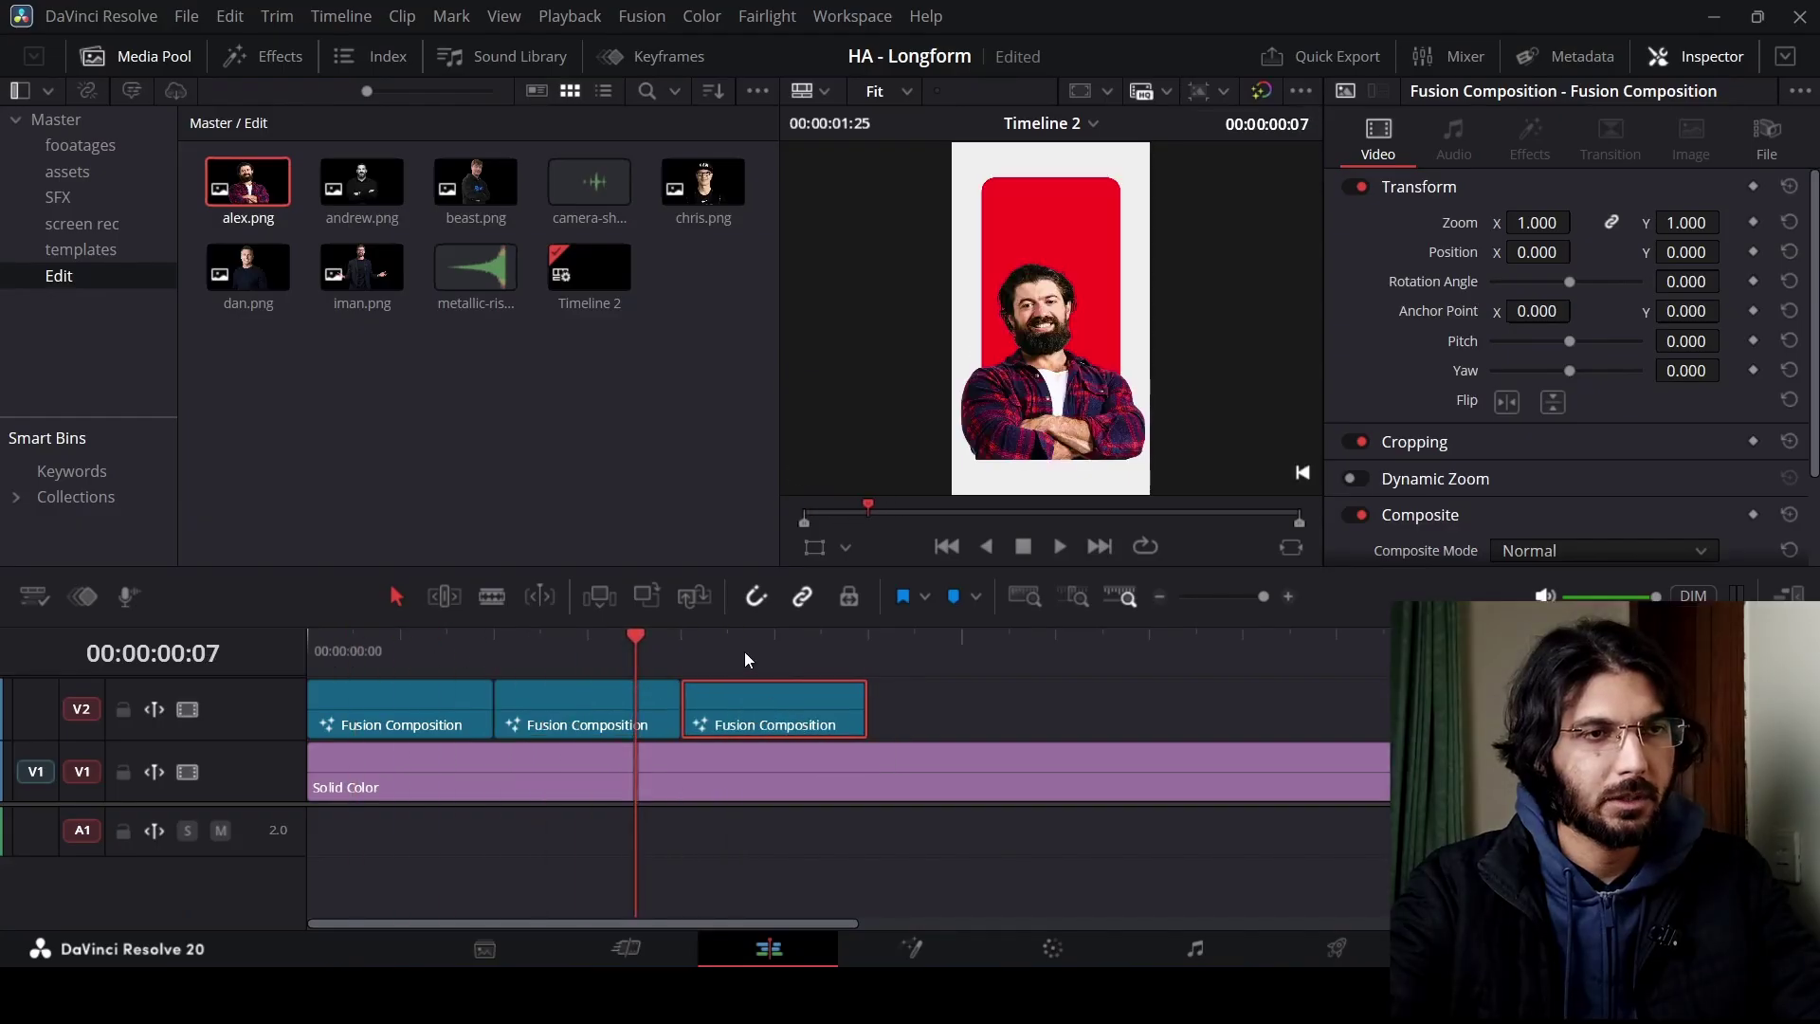
pyautogui.click(729, 654)
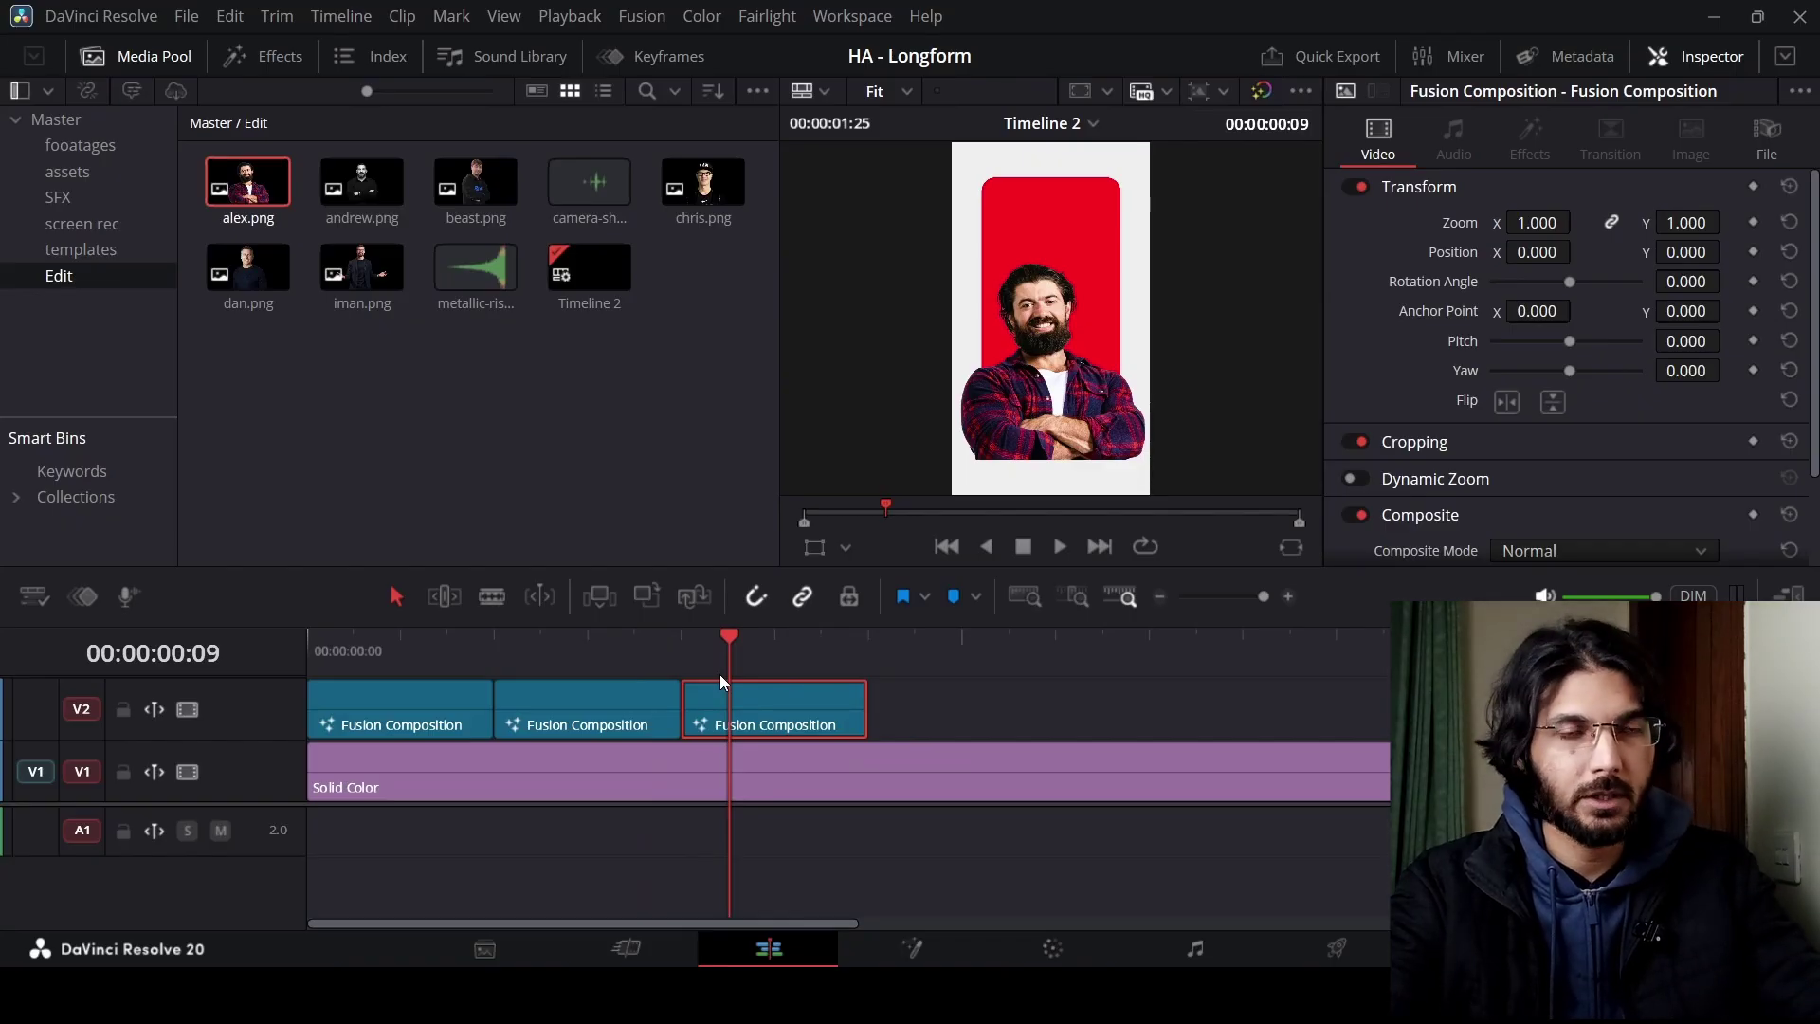
pyautogui.rightClick(774, 709)
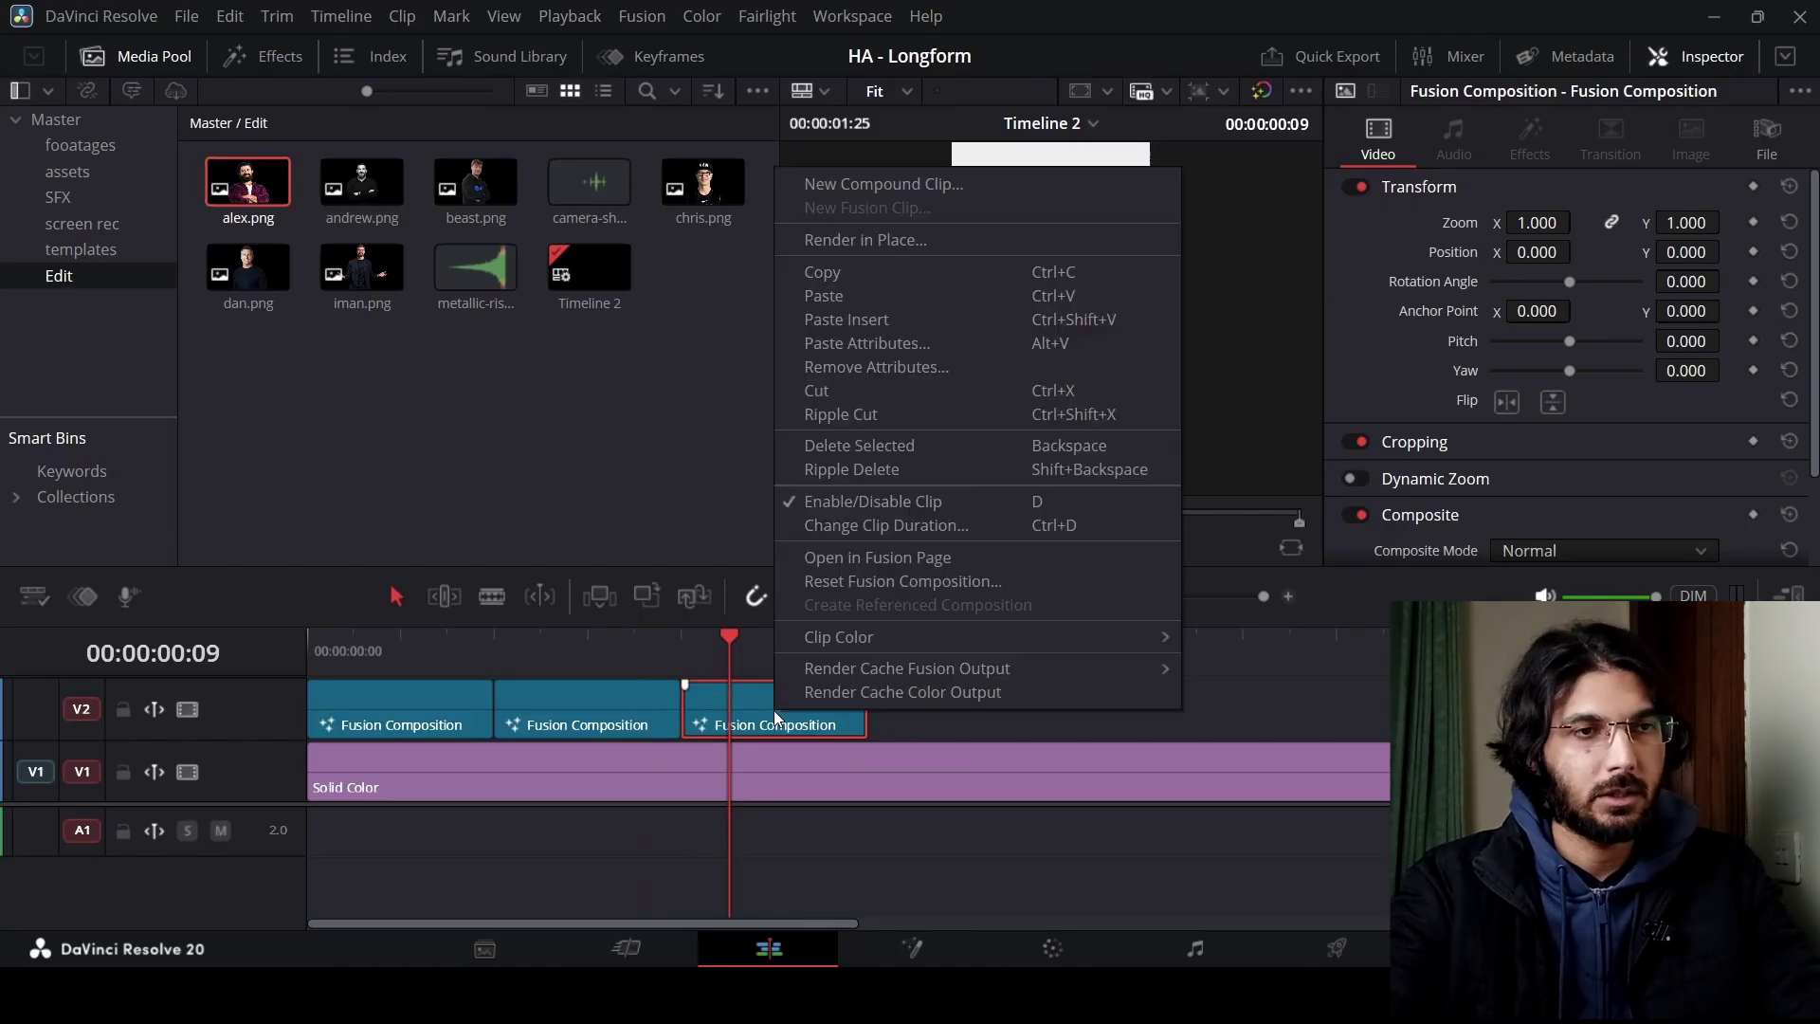
pyautogui.click(865, 557)
pyautogui.moveTo(394, 317); pyautogui.dragTo(452, 611)
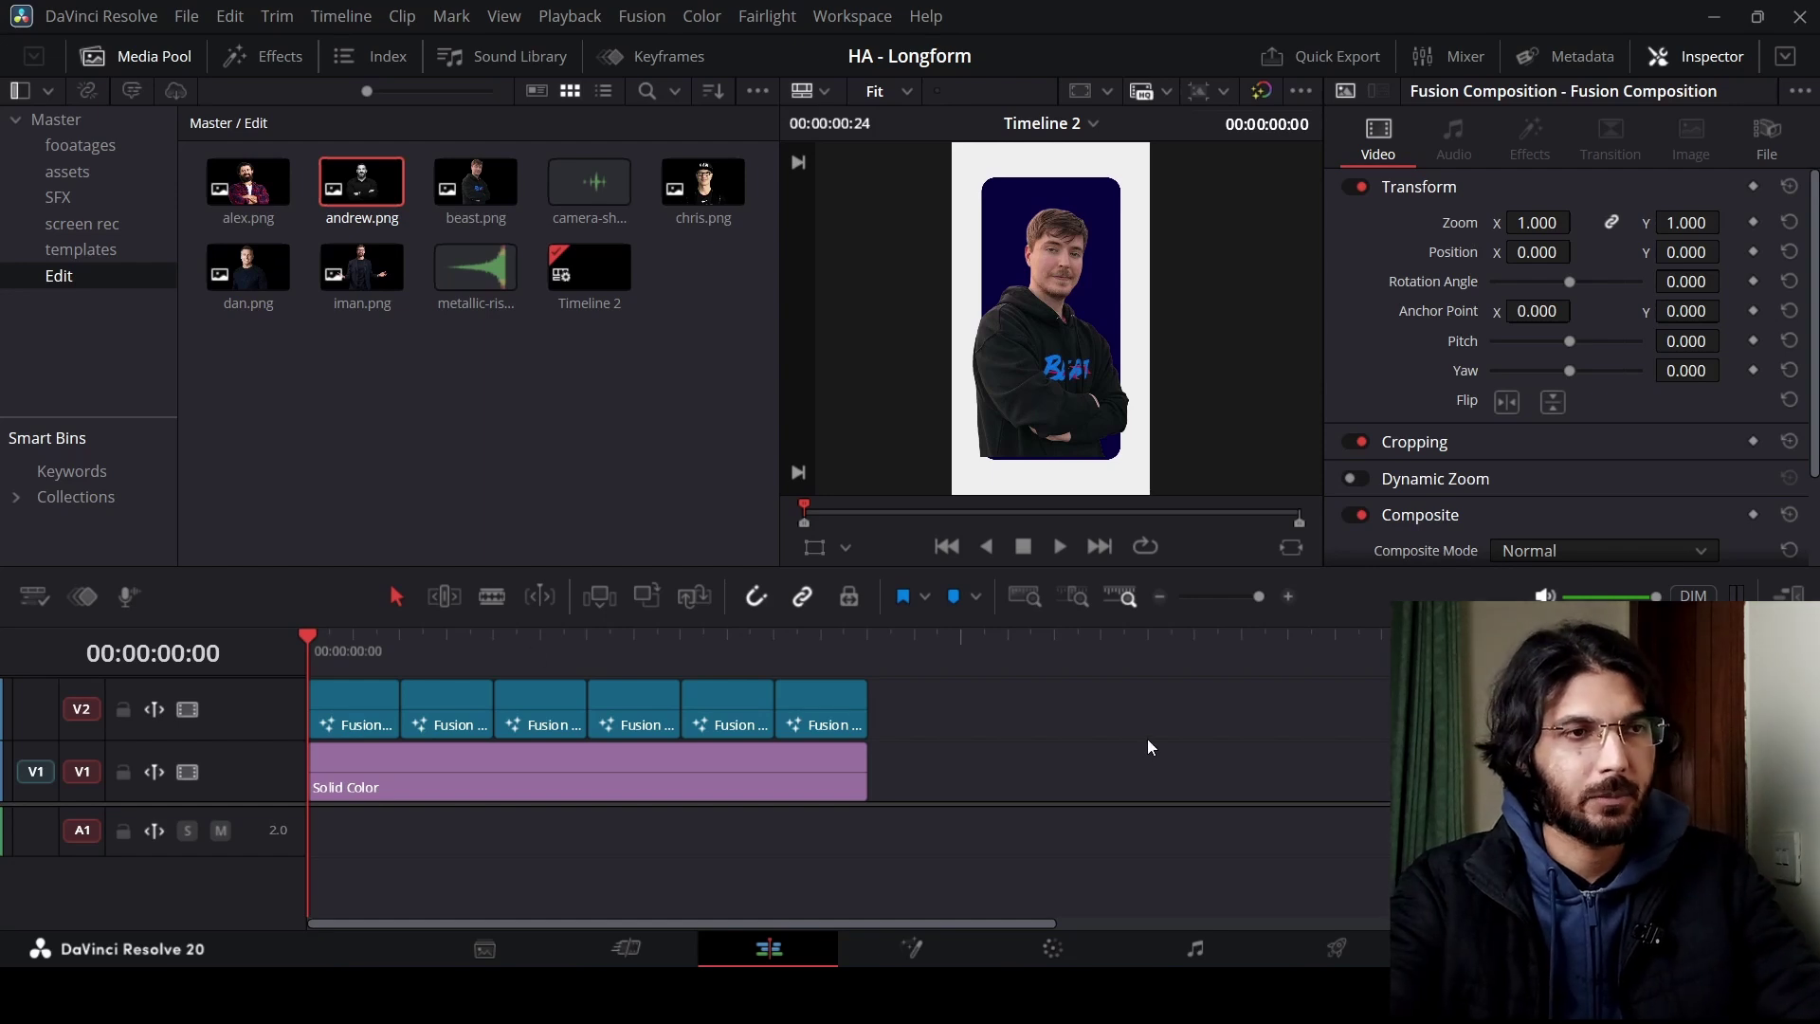
# - Play back the sequence of six Fusion Compositions from the start of the timeline
pyautogui.press('space')
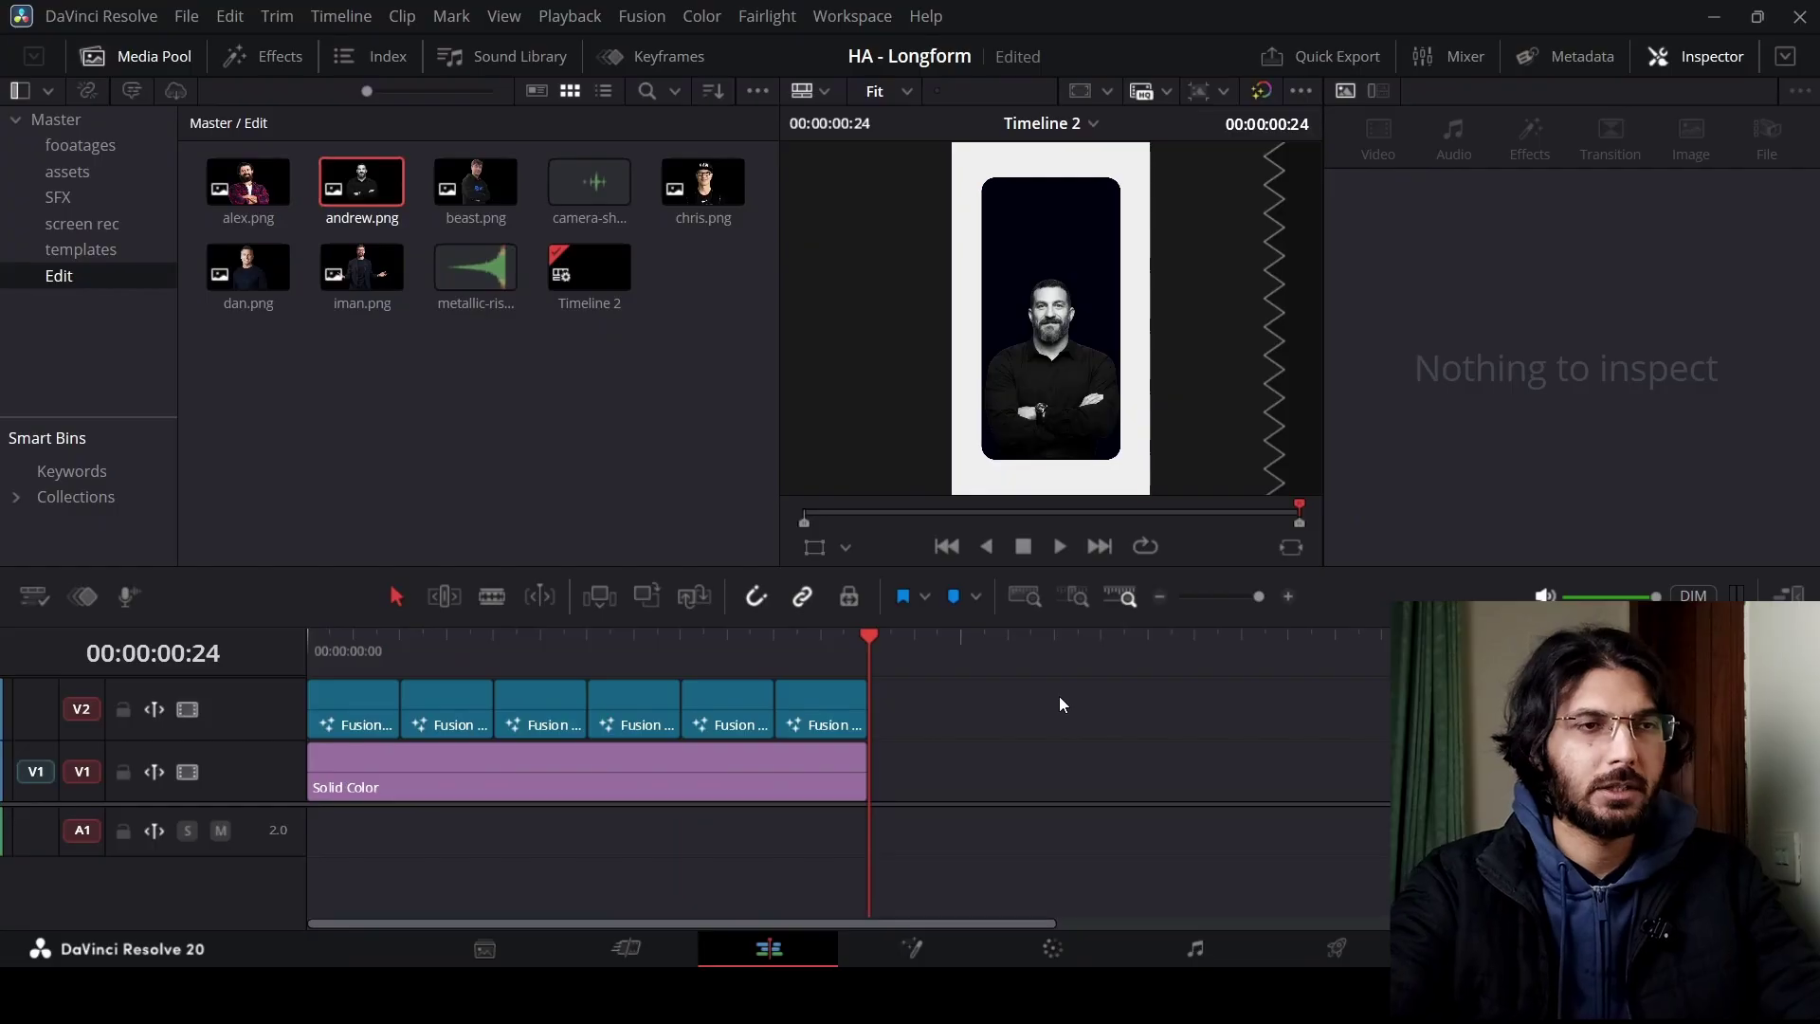
pyautogui.moveTo(944, 716); pyautogui.dragTo(360, 699)
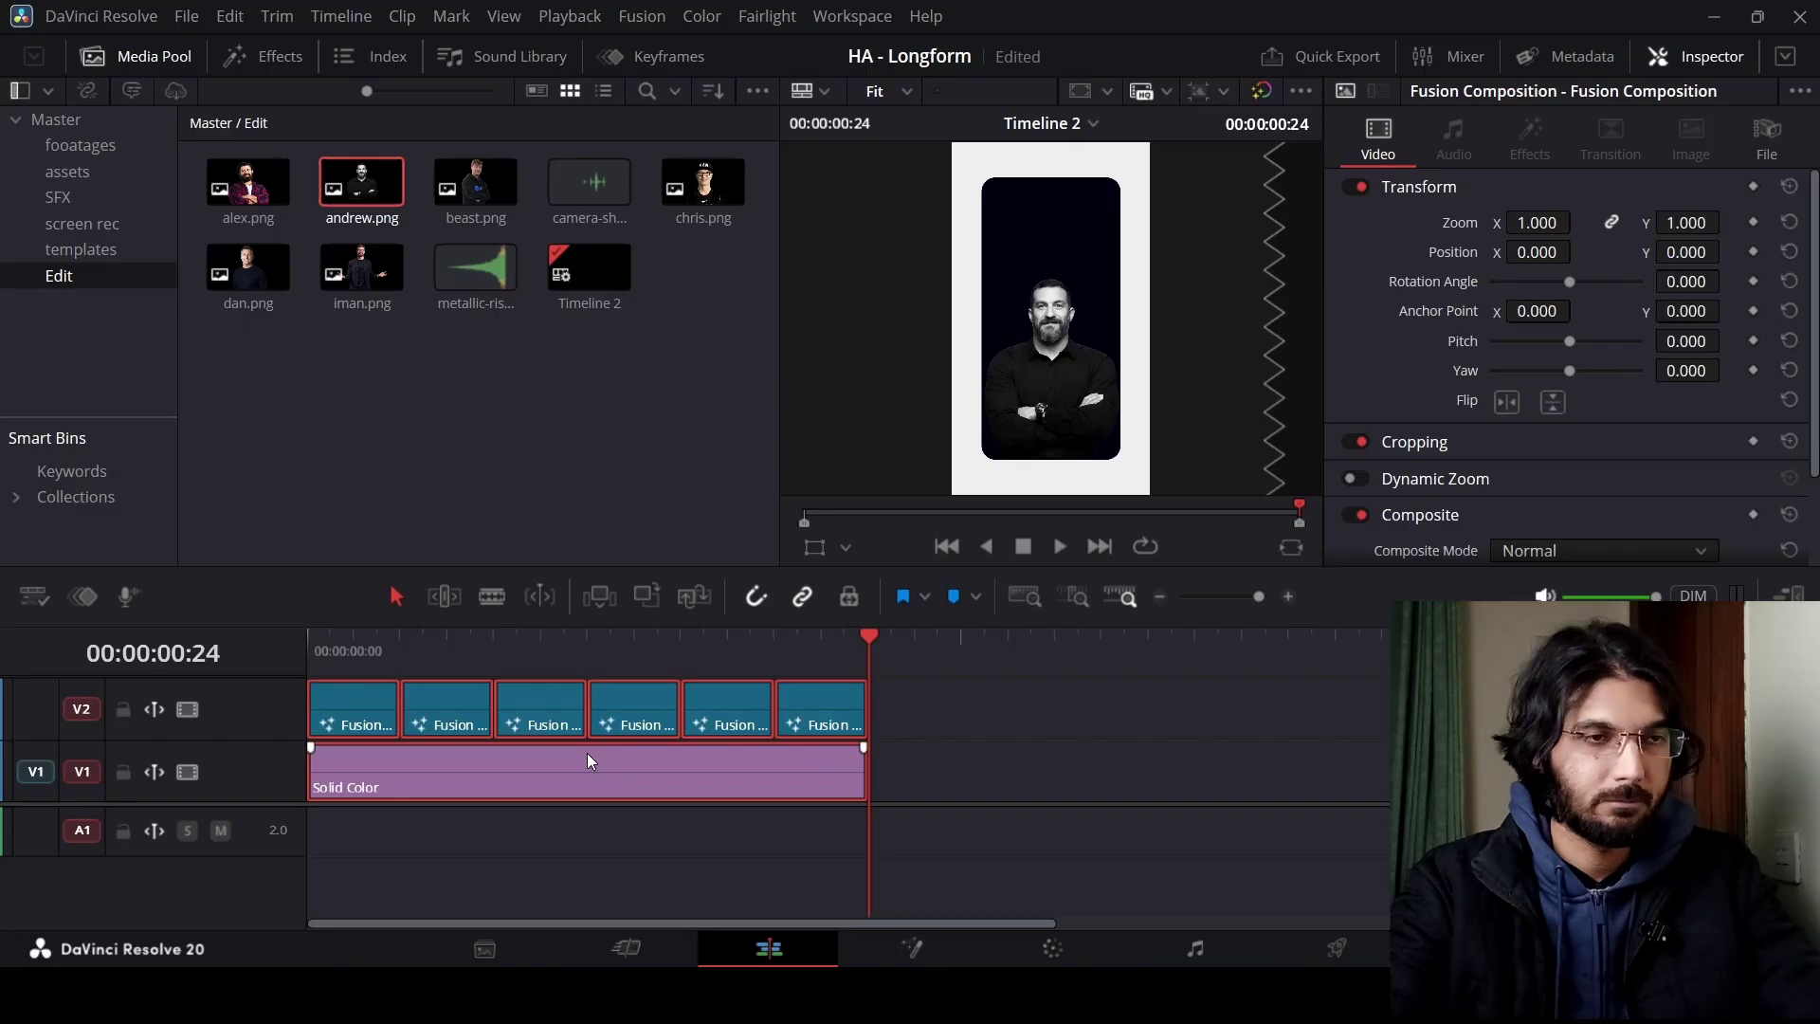
pyautogui.click(891, 760)
# - Place camera-shutter-click.wav on audio track 1, shortened to four frames, with one copy beneath each Fusion Composition
pyautogui.click(398, 652)
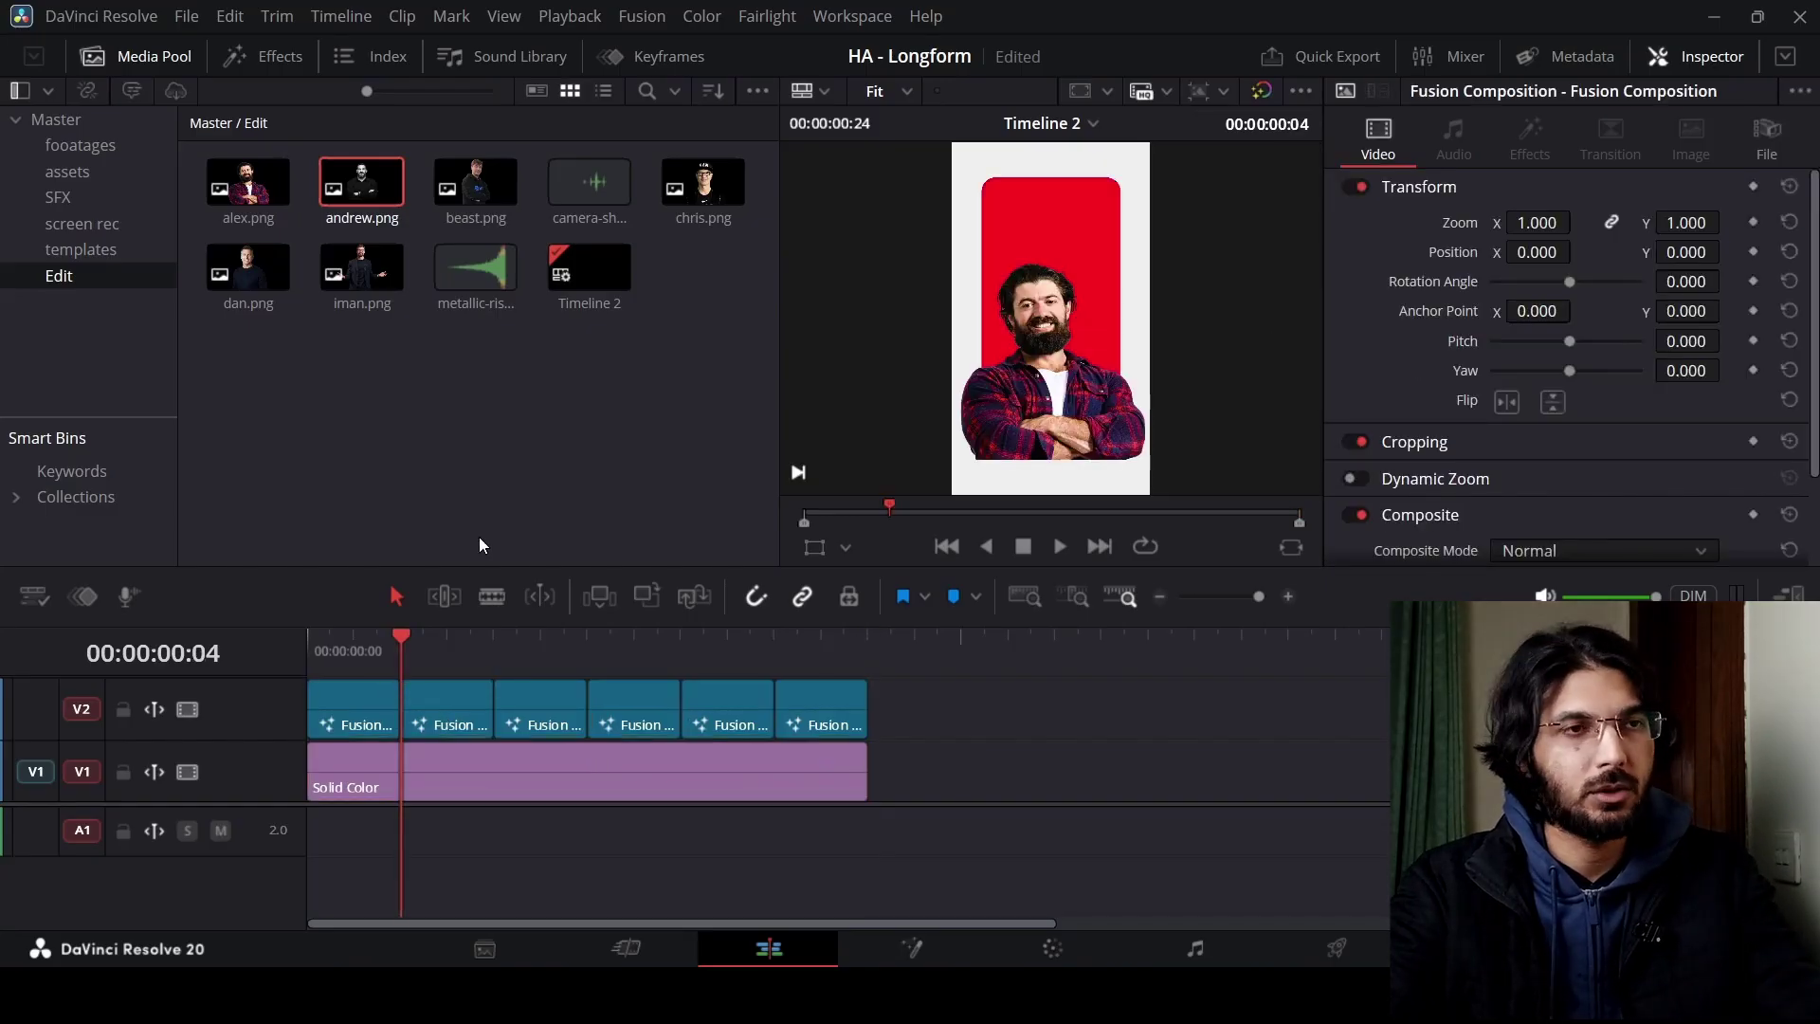
pyautogui.moveTo(572, 184); pyautogui.dragTo(394, 825)
pyautogui.click(634, 826)
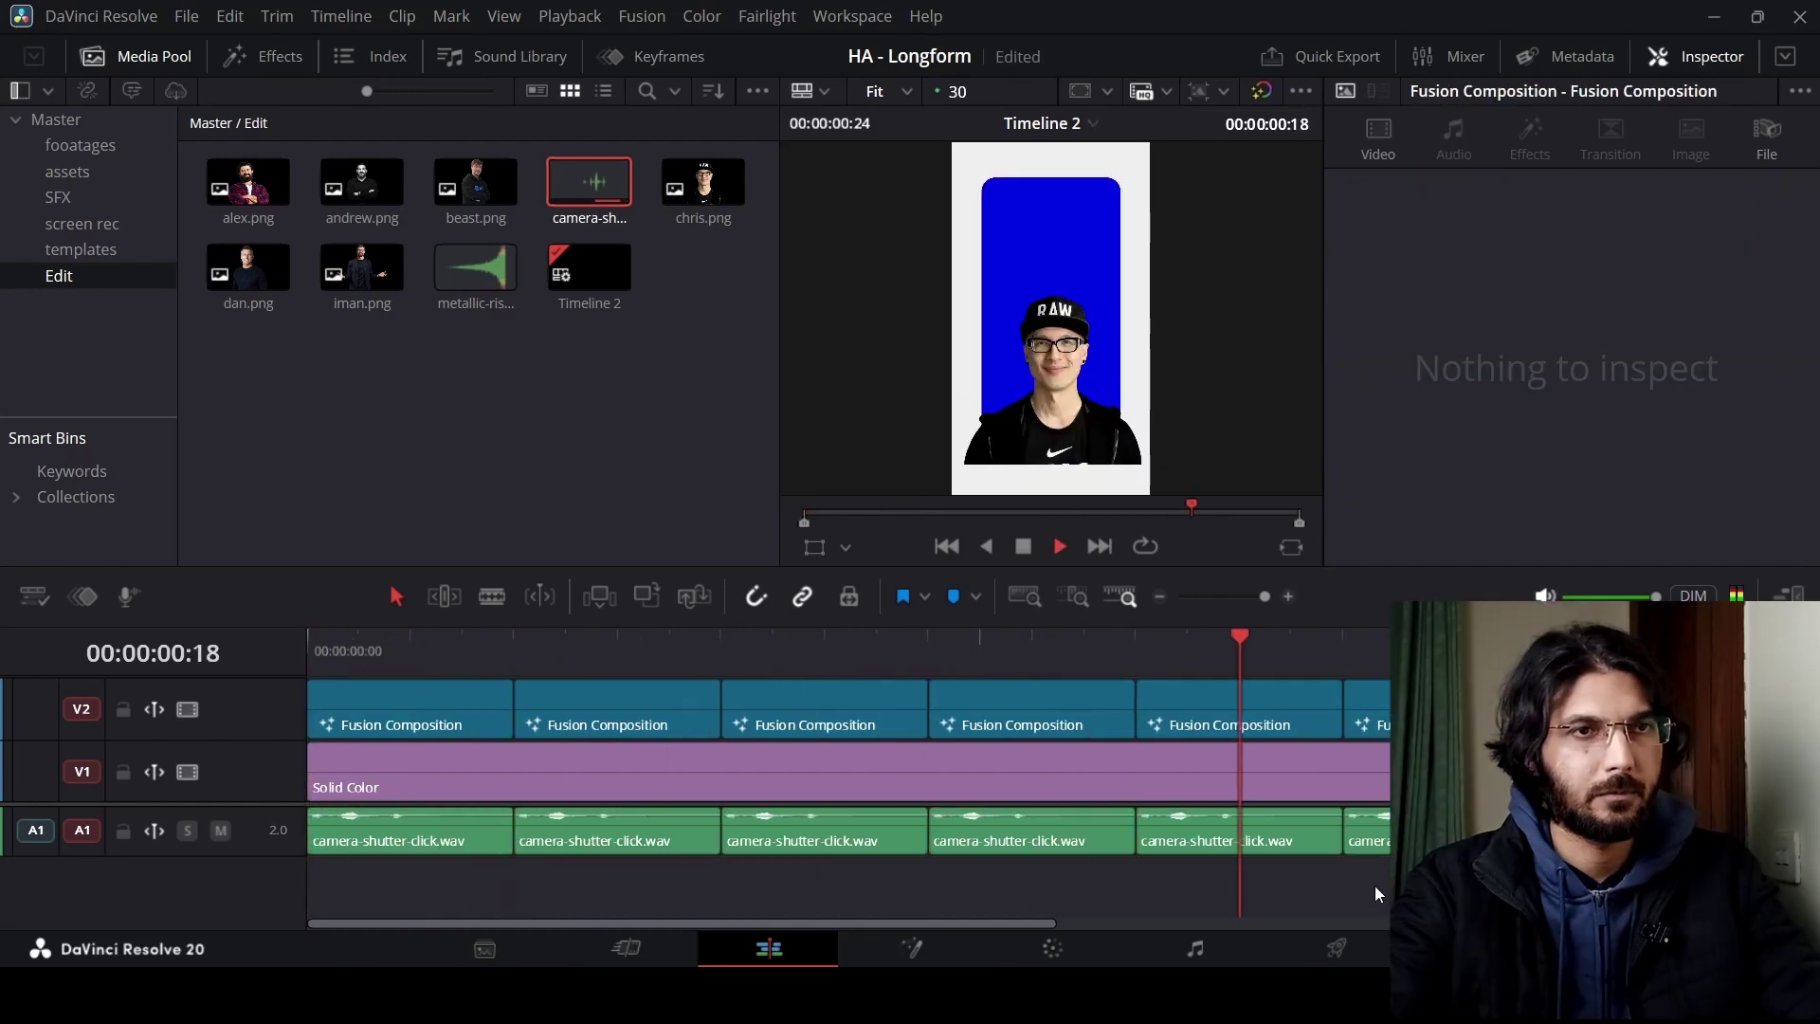
# - Lower the volume of all camera-shutter-click.wav clips on audio track 1 to -10
pyautogui.moveTo(1368, 878); pyautogui.dragTo(408, 819)
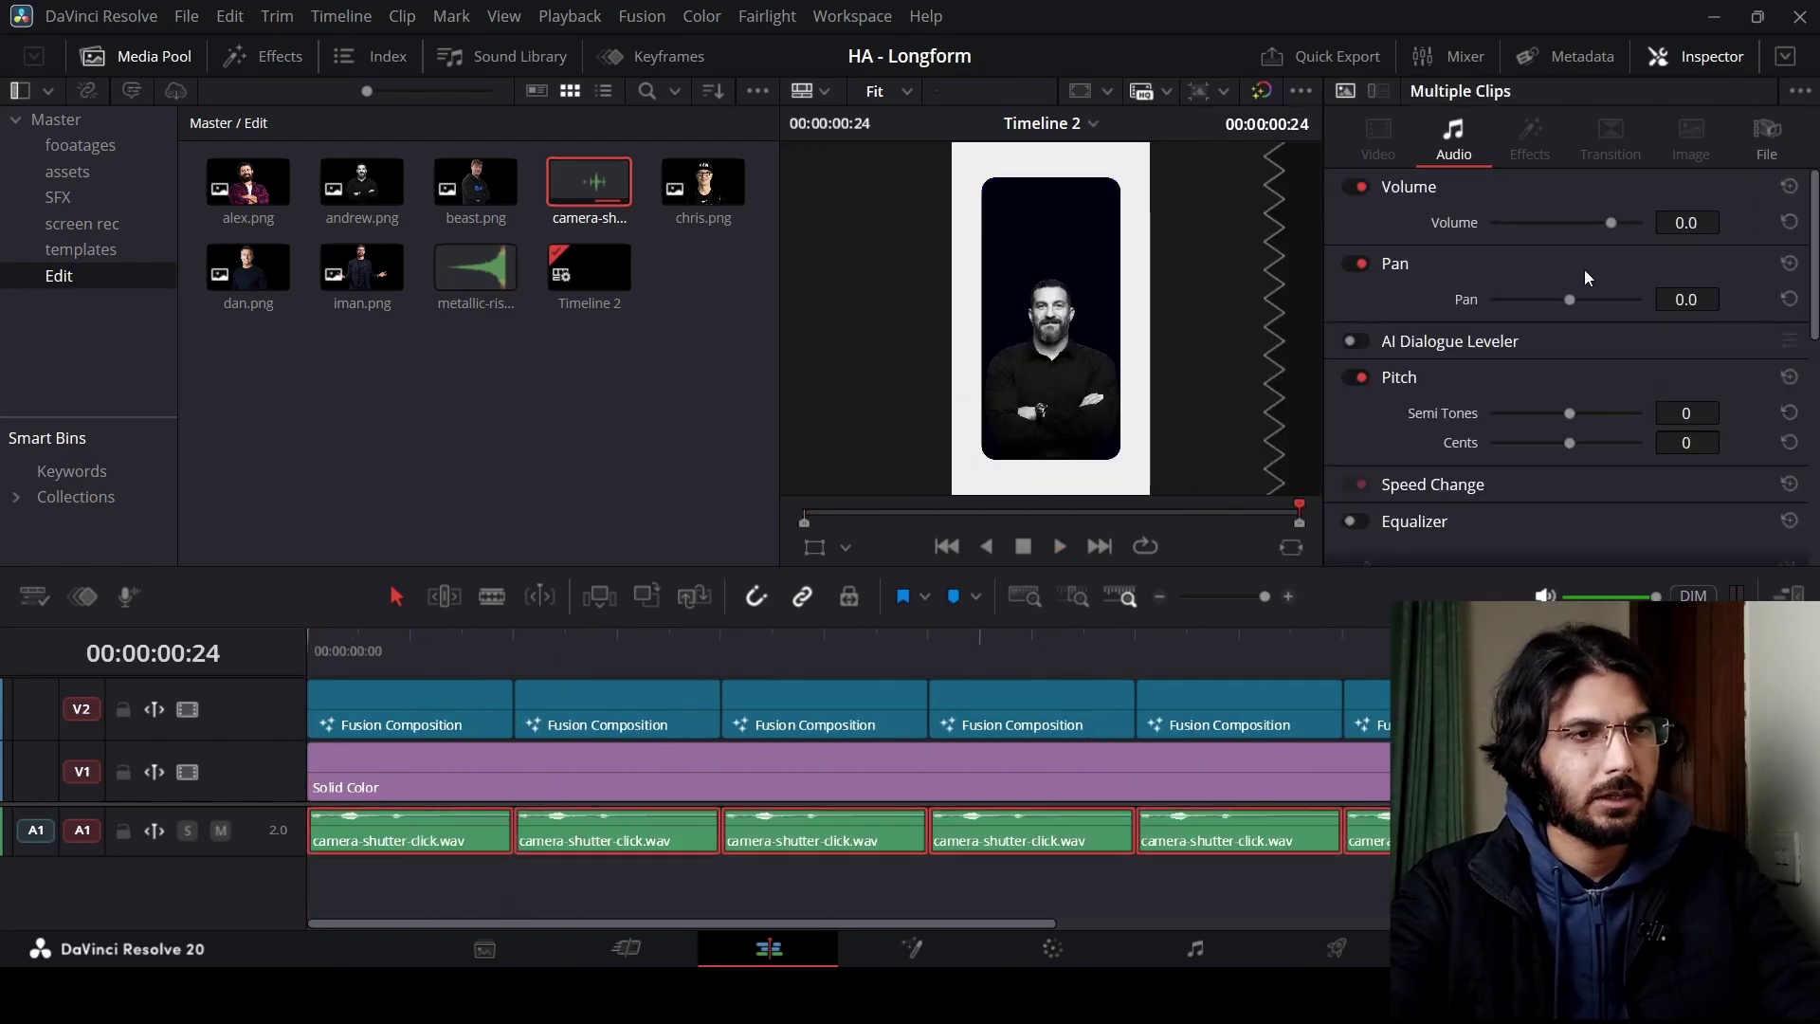
pyautogui.click(1687, 223)
pyautogui.write('-1')
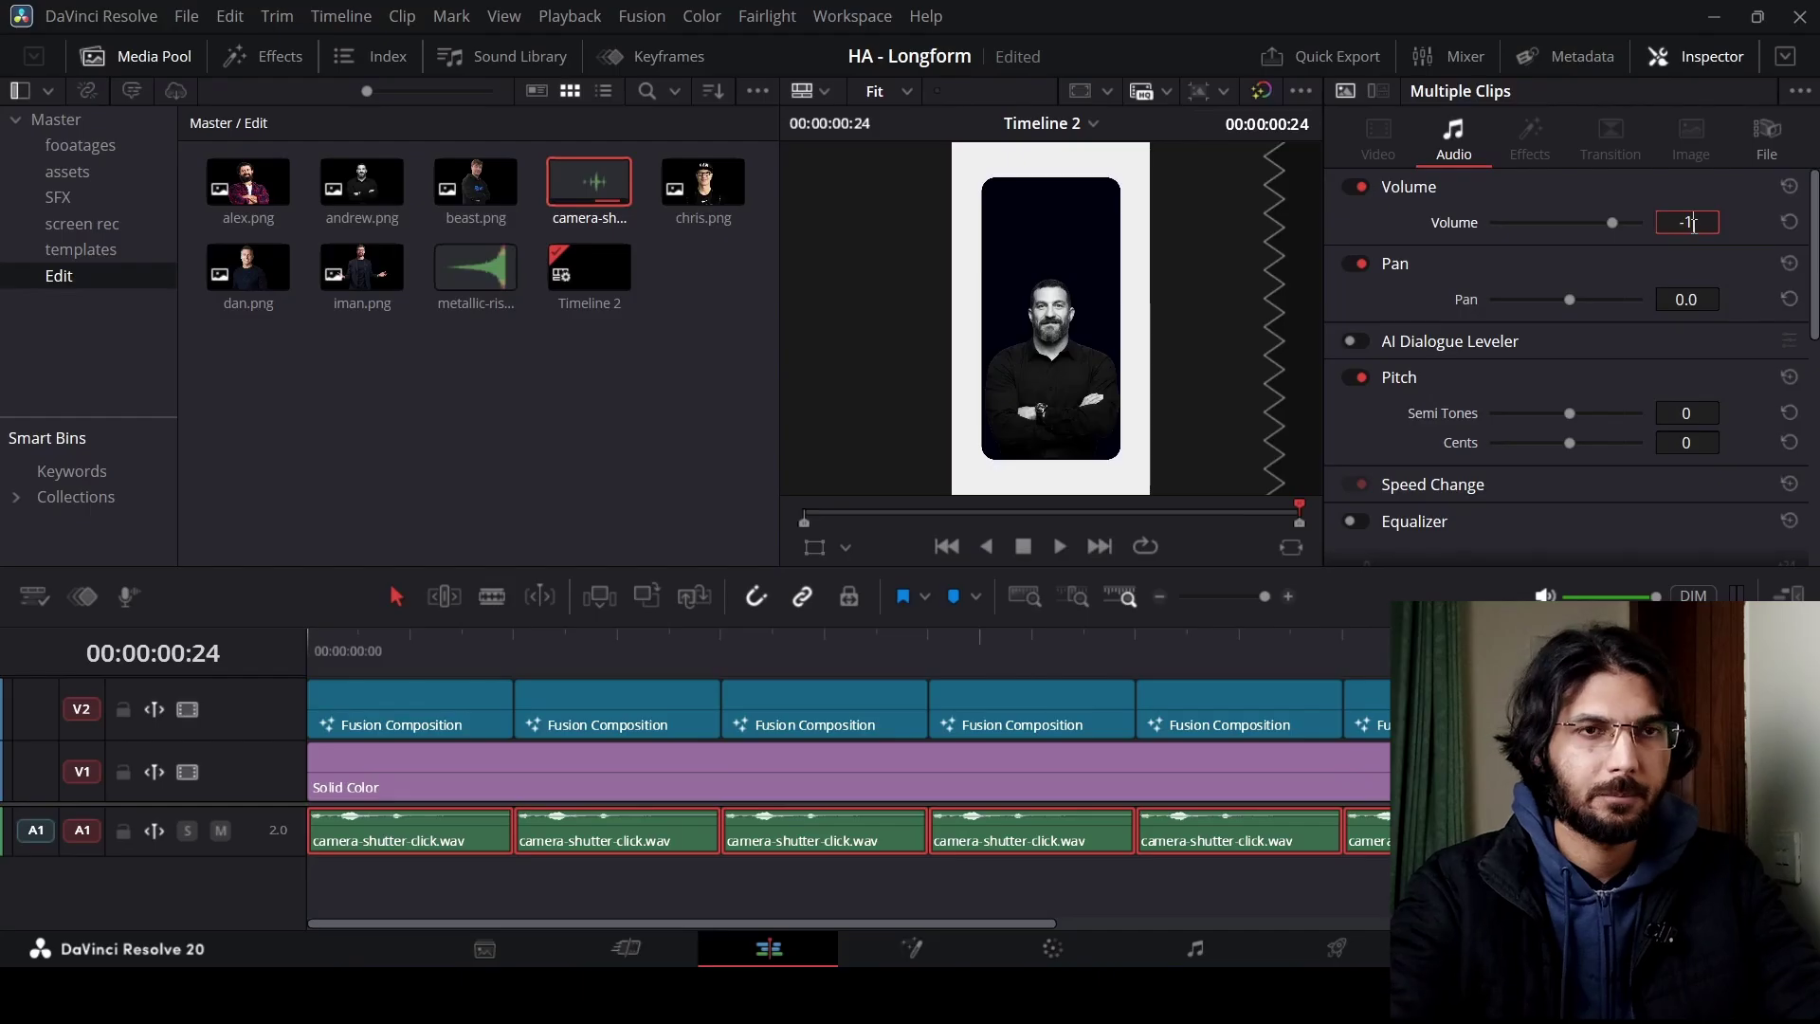
pyautogui.write('0')
pyautogui.press('Return')
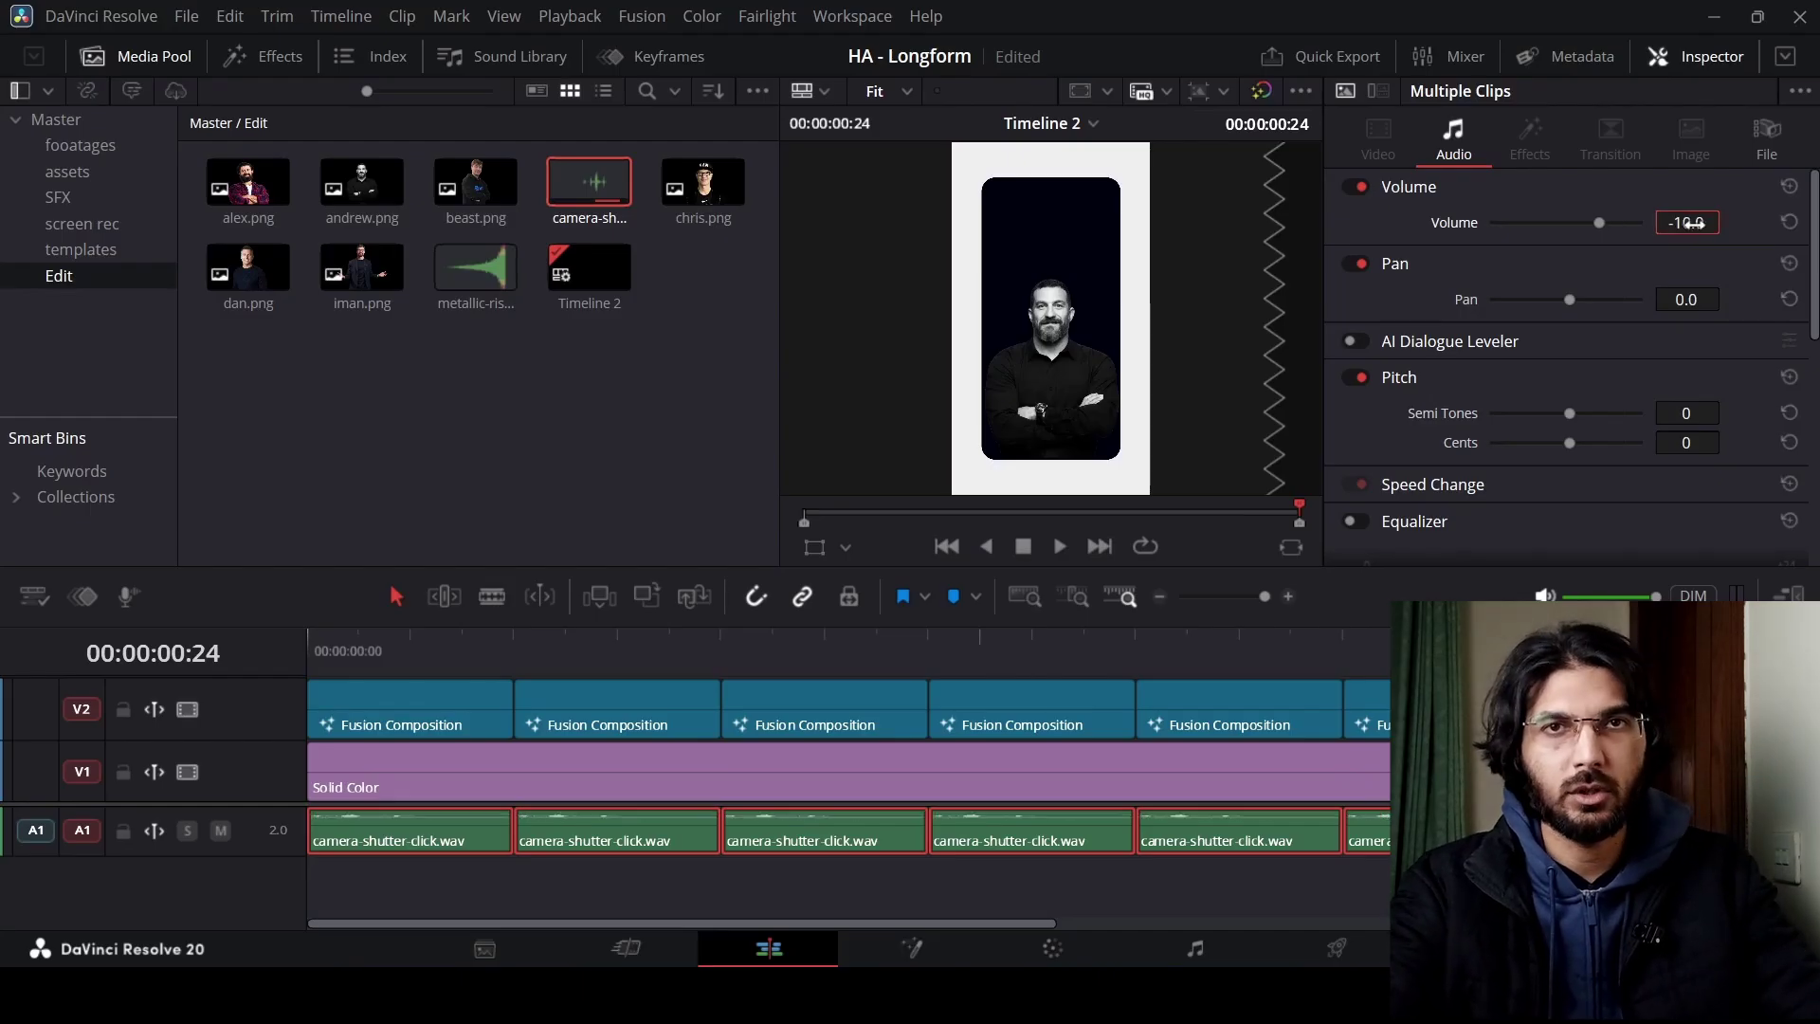
pyautogui.hotkey('ctrl', 'shift', 'a')
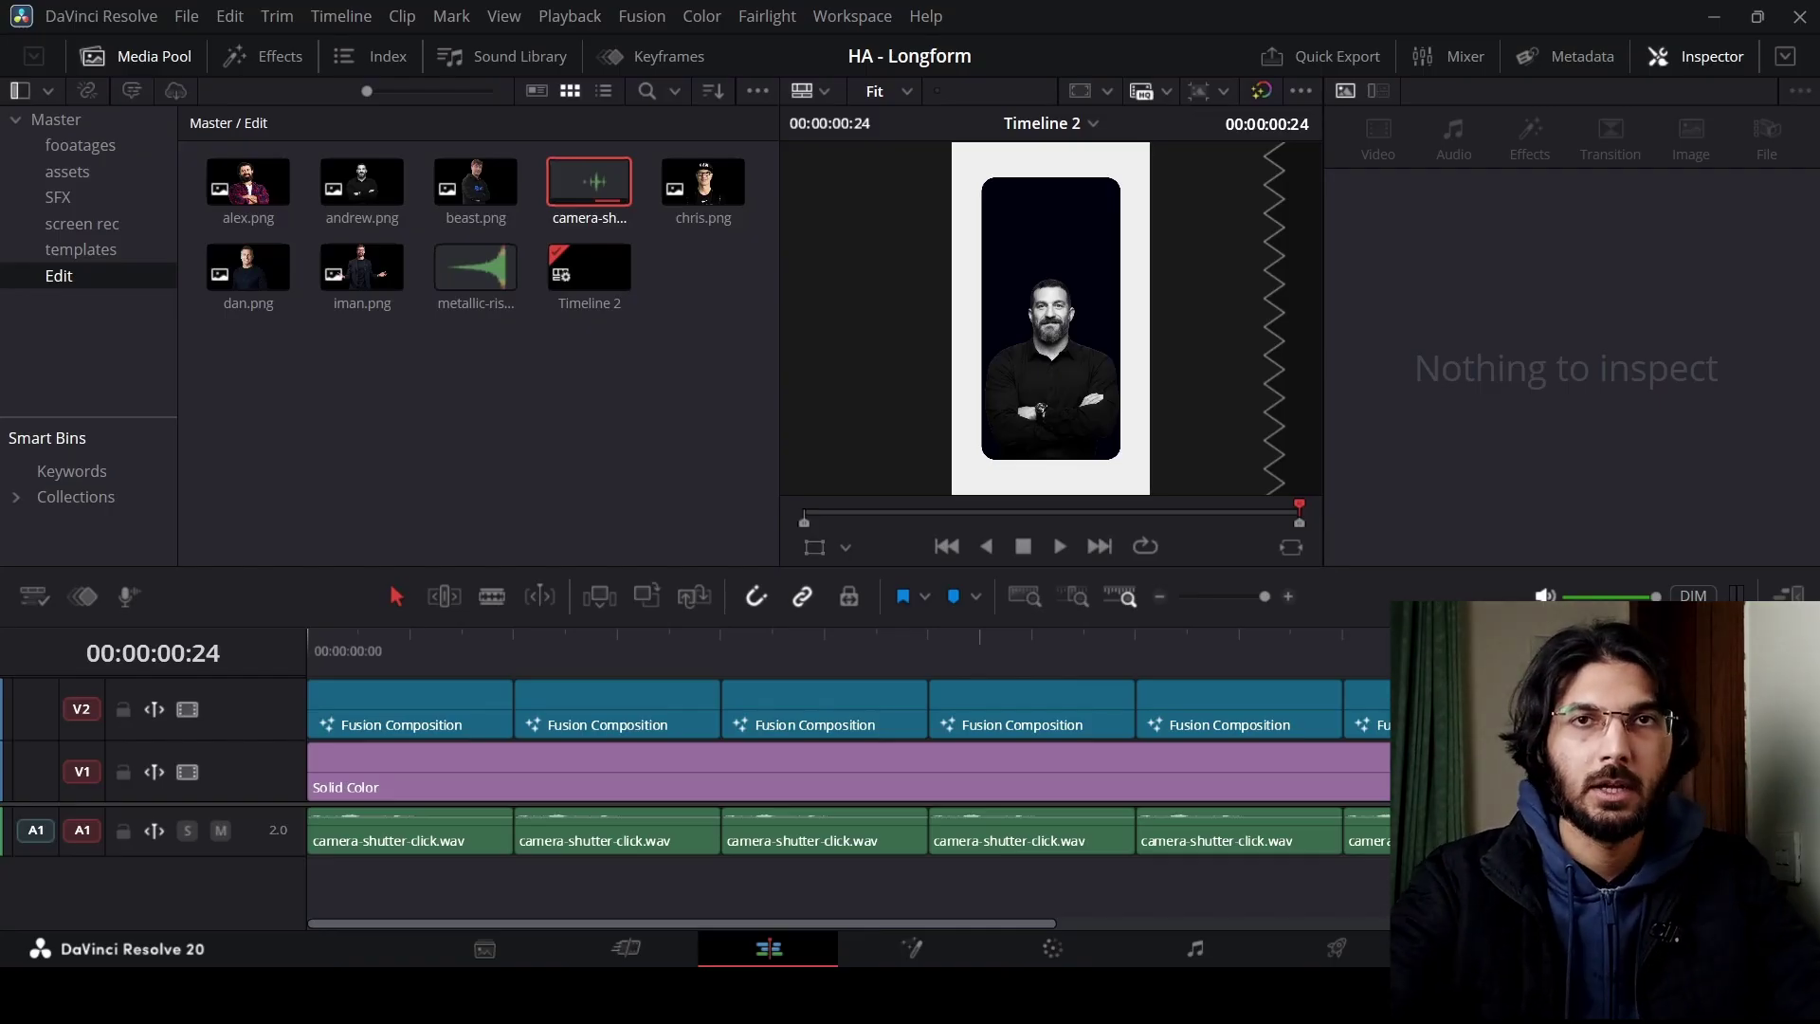
# - Combine all the Fusion Compositions on video track 2 into a compound clip named Intro
pyautogui.click(415, 697)
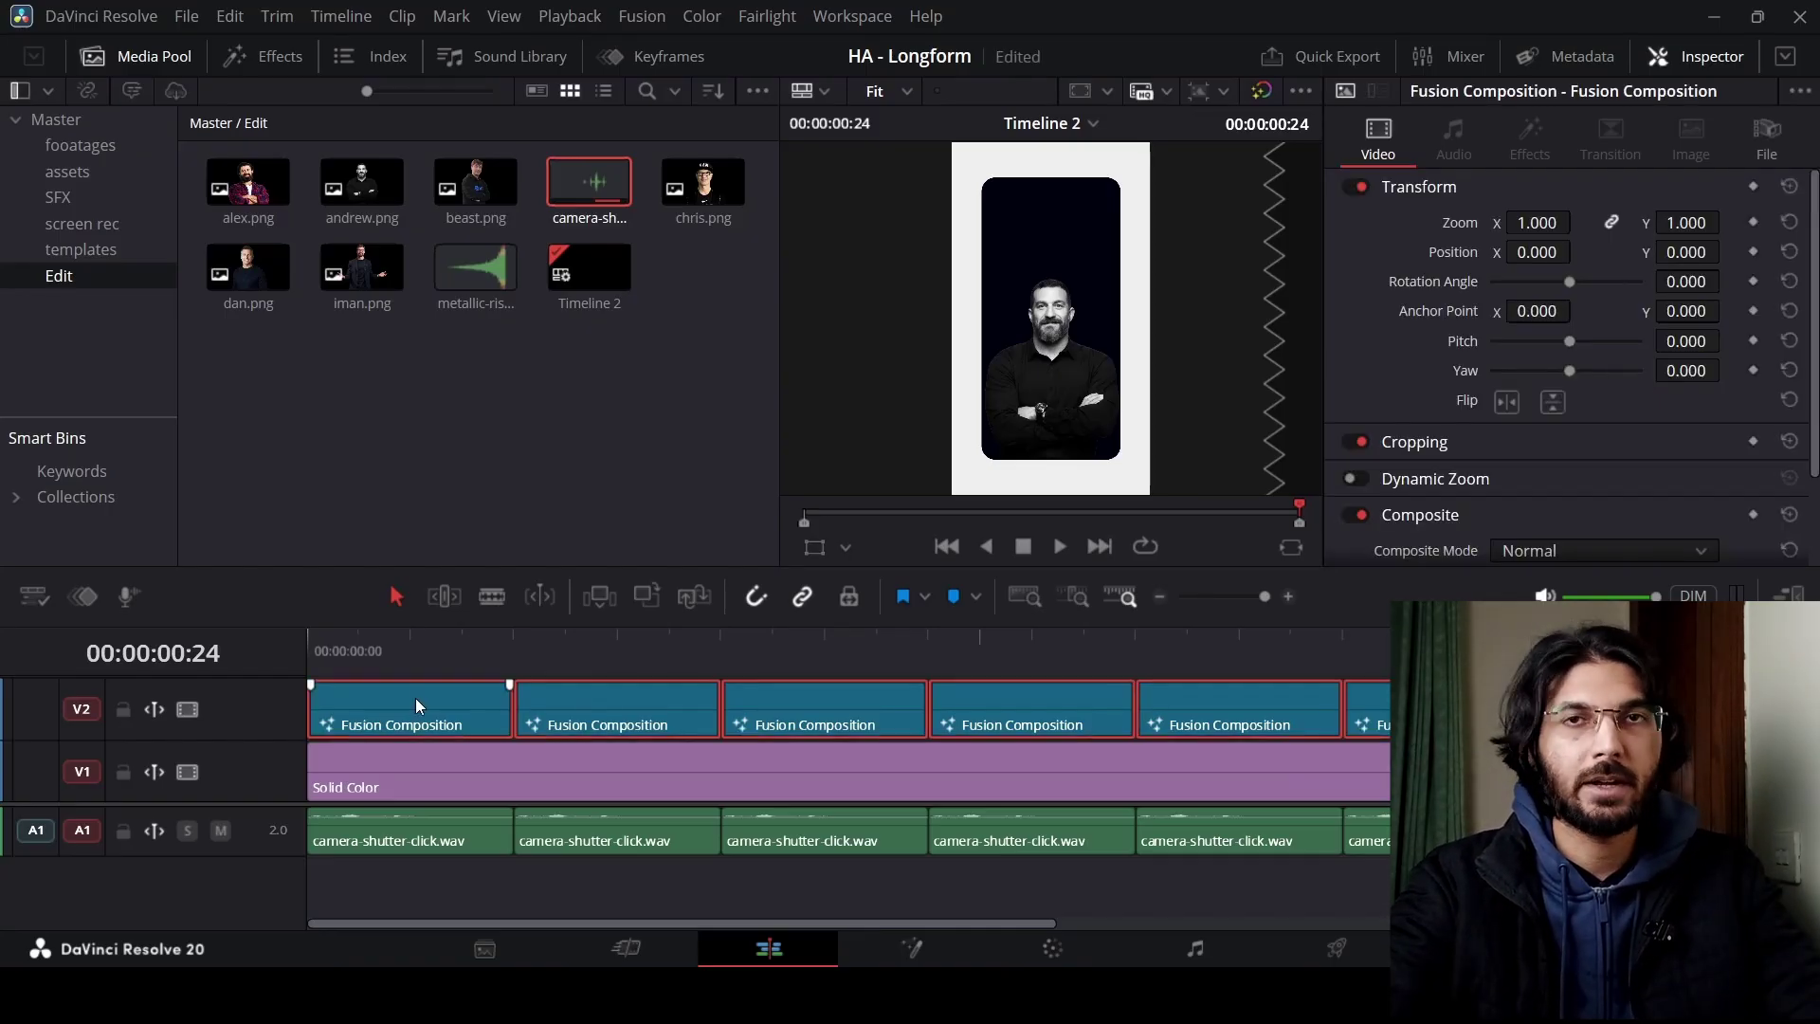
pyautogui.hotkey('ctrl', 'shift', 'a')
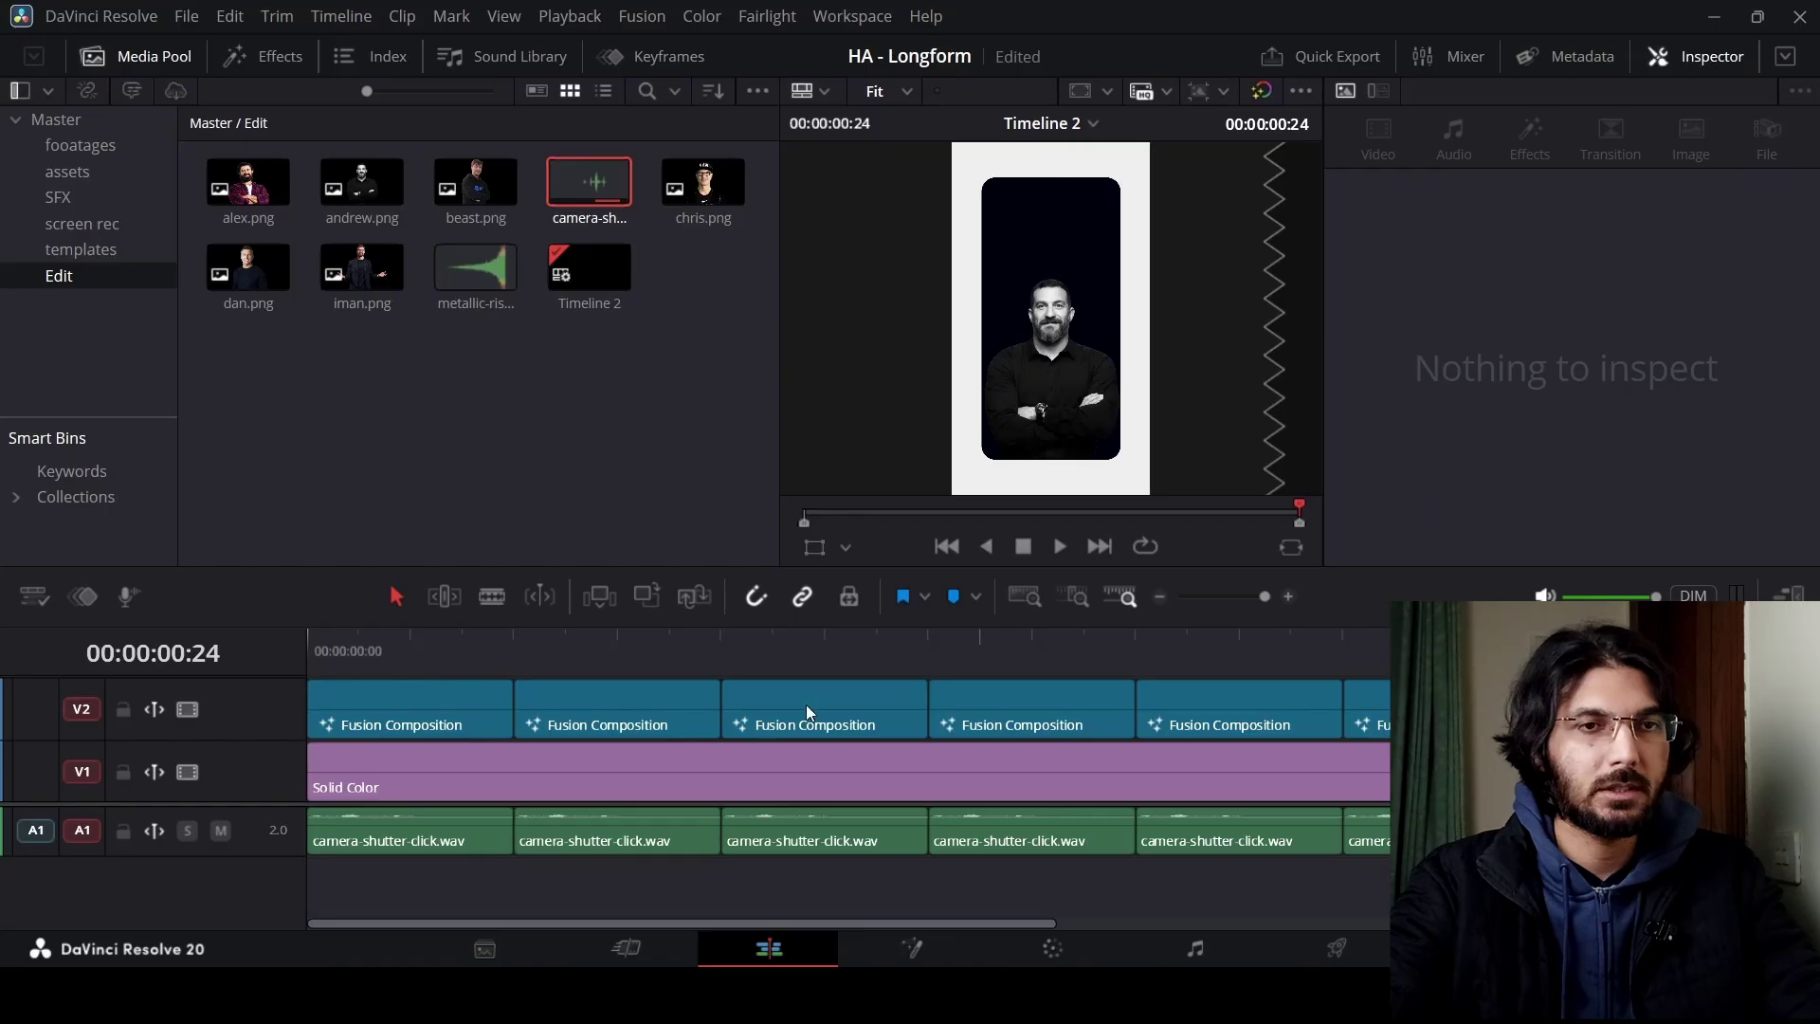
pyautogui.click(684, 715)
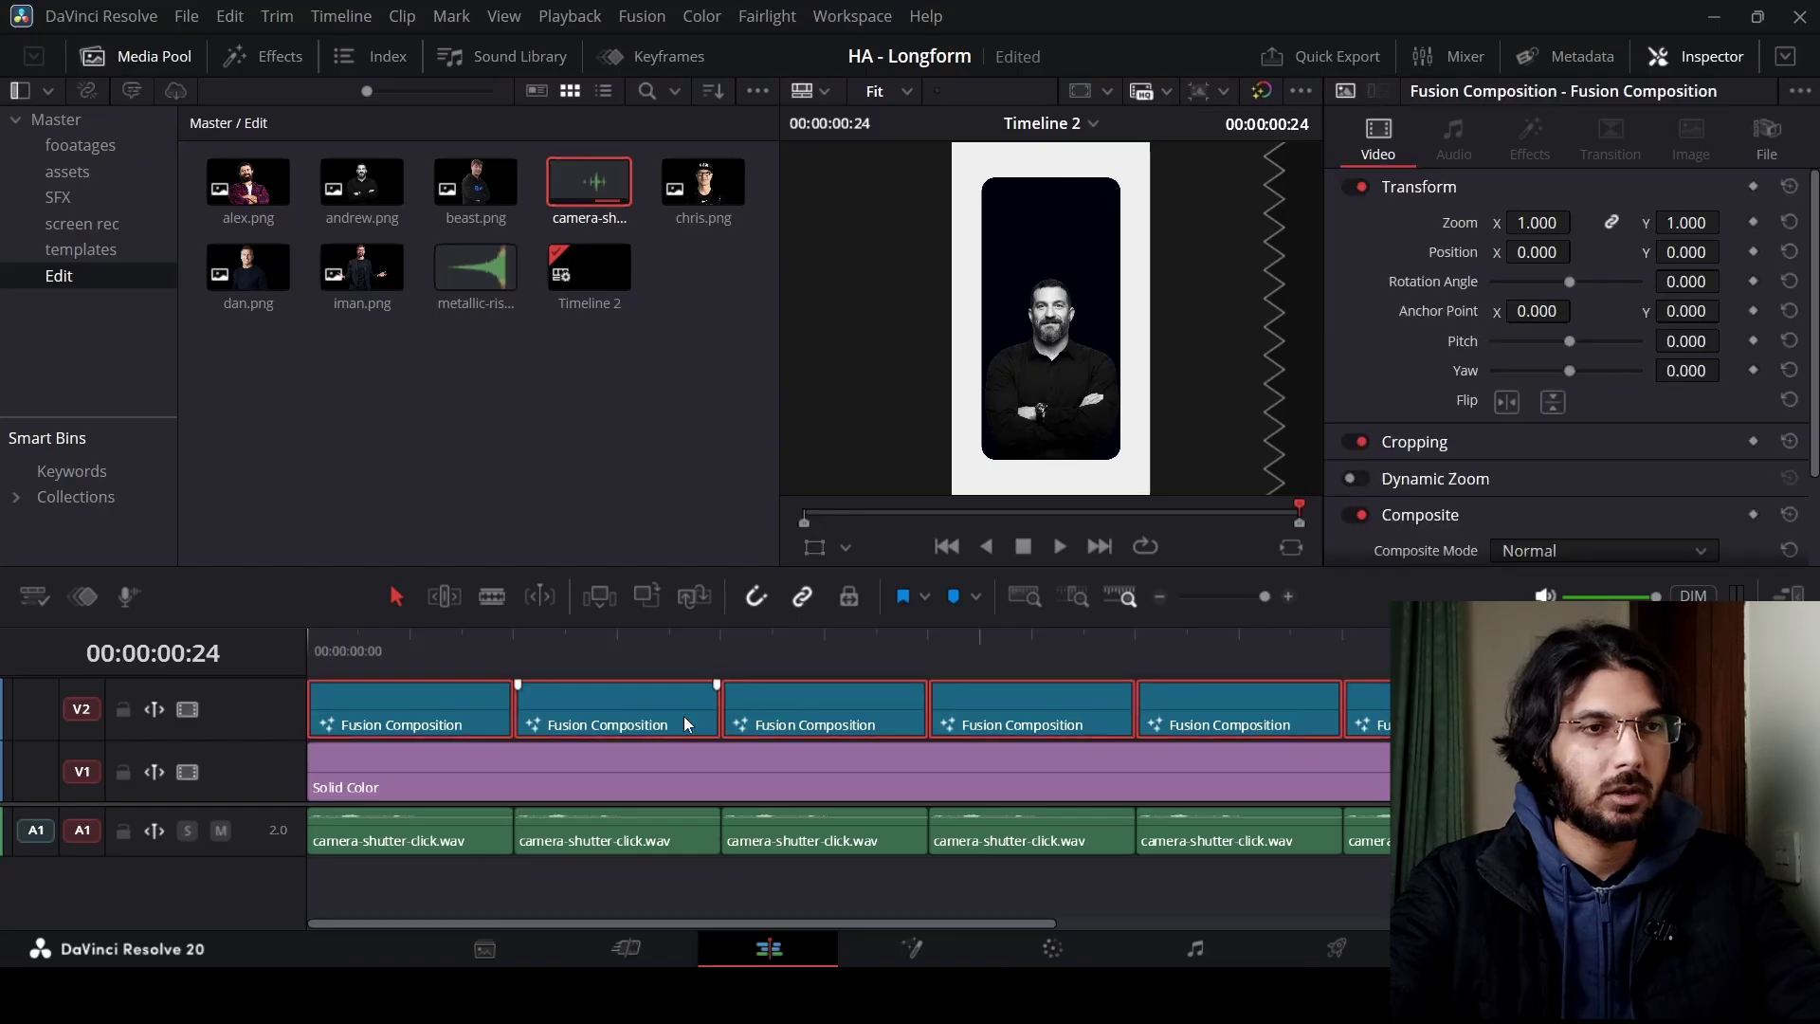
pyautogui.rightClick(433, 692)
pyautogui.click(520, 161)
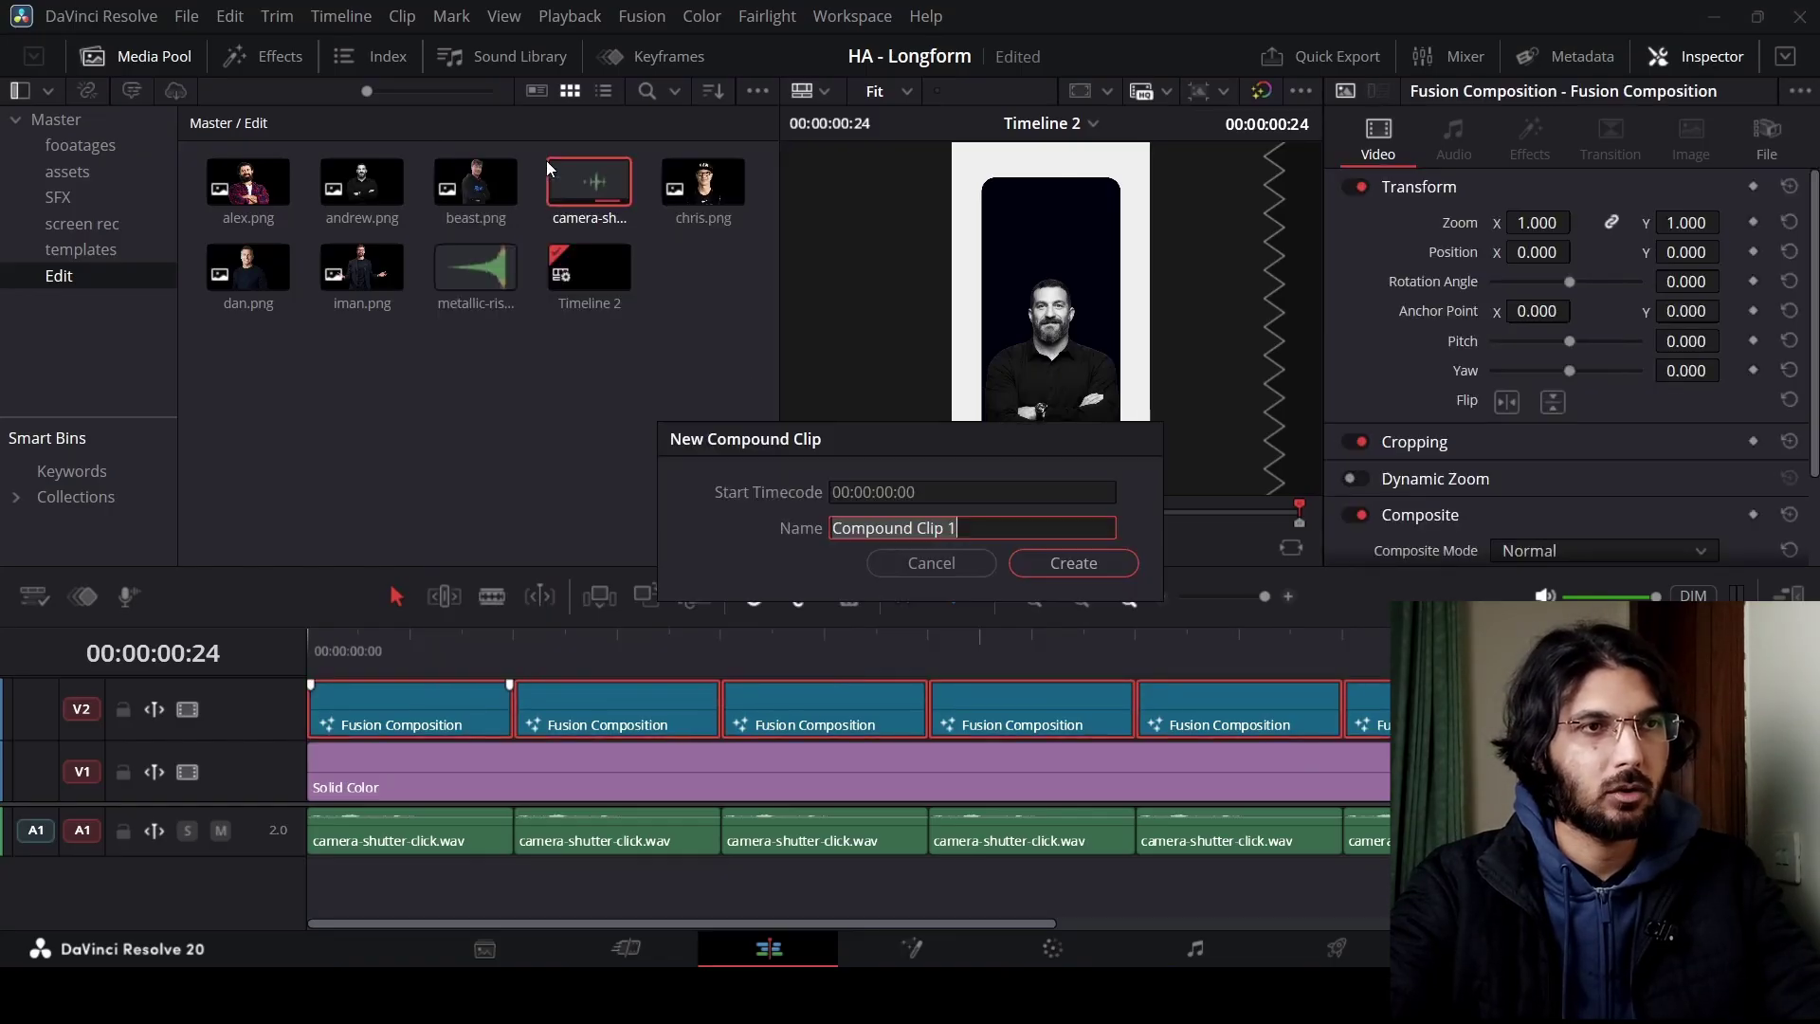
pyautogui.press('BackSpace')
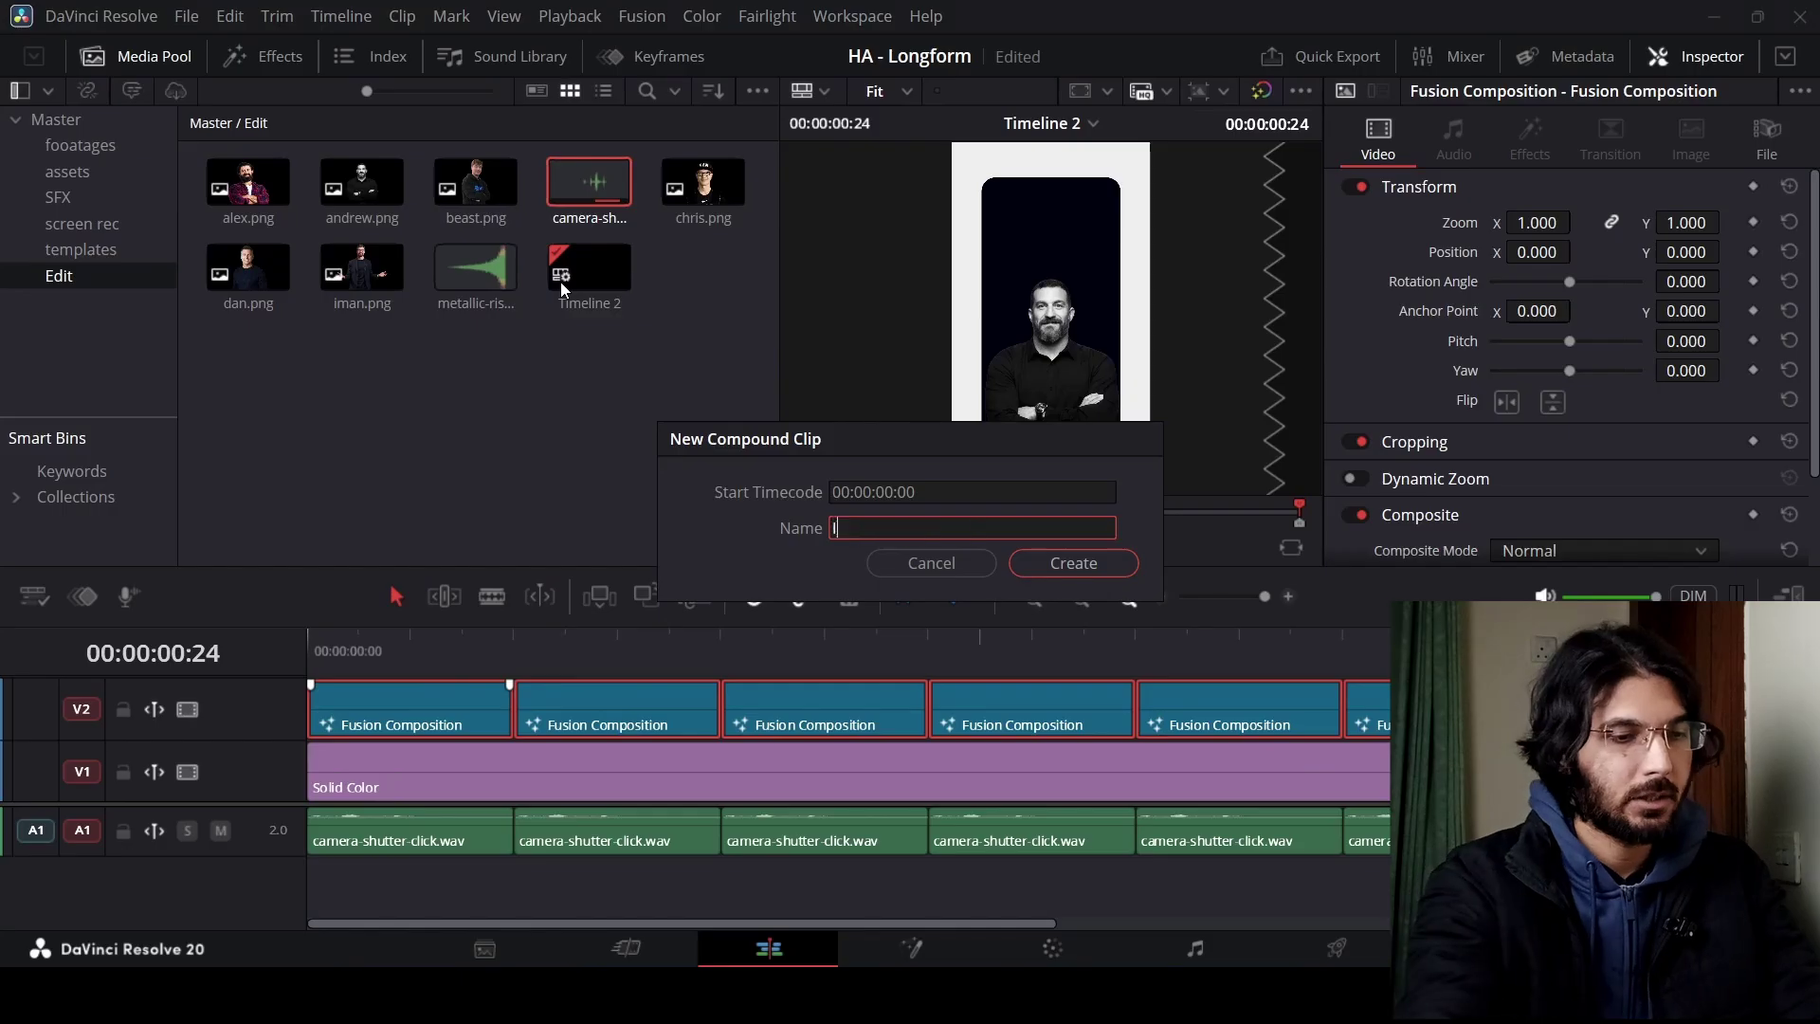
pyautogui.write('Intro')
pyautogui.press('Return')
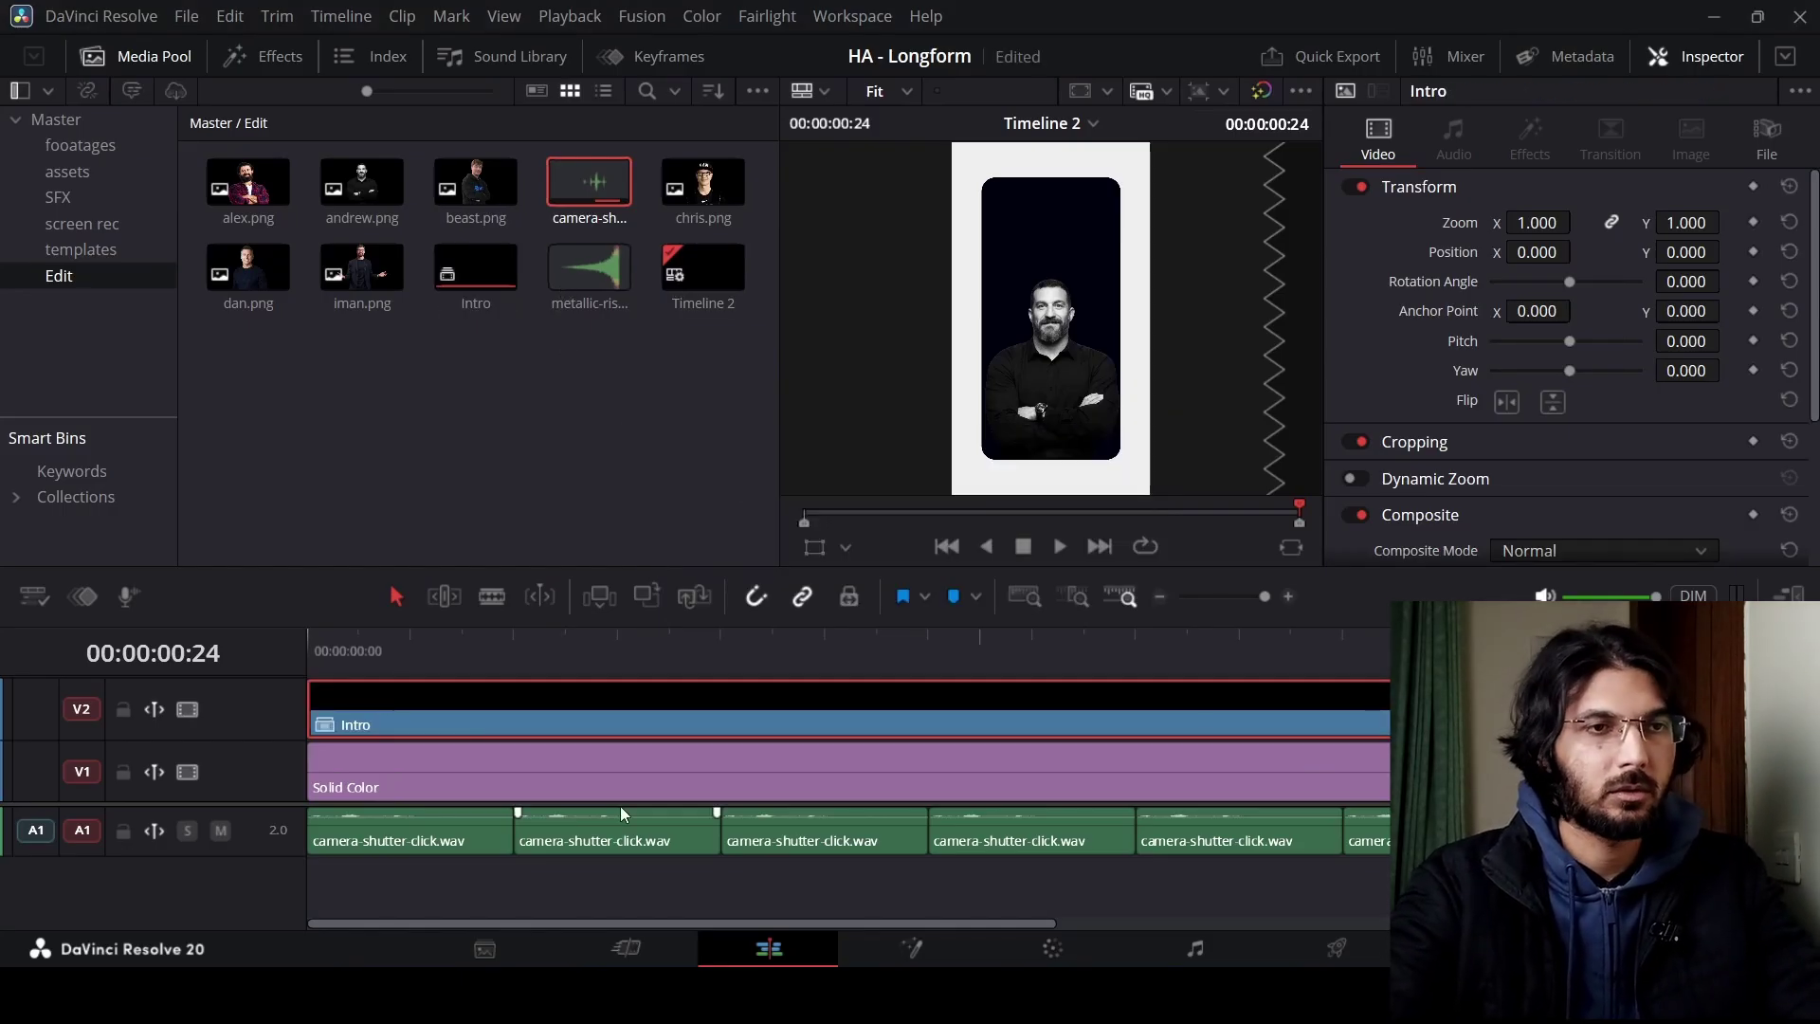
# - Keyframe the Intro clip's zoom from 1.460 at the first frame to 1.000 at the end, 00:00:00:24
pyautogui.rightClick(578, 709)
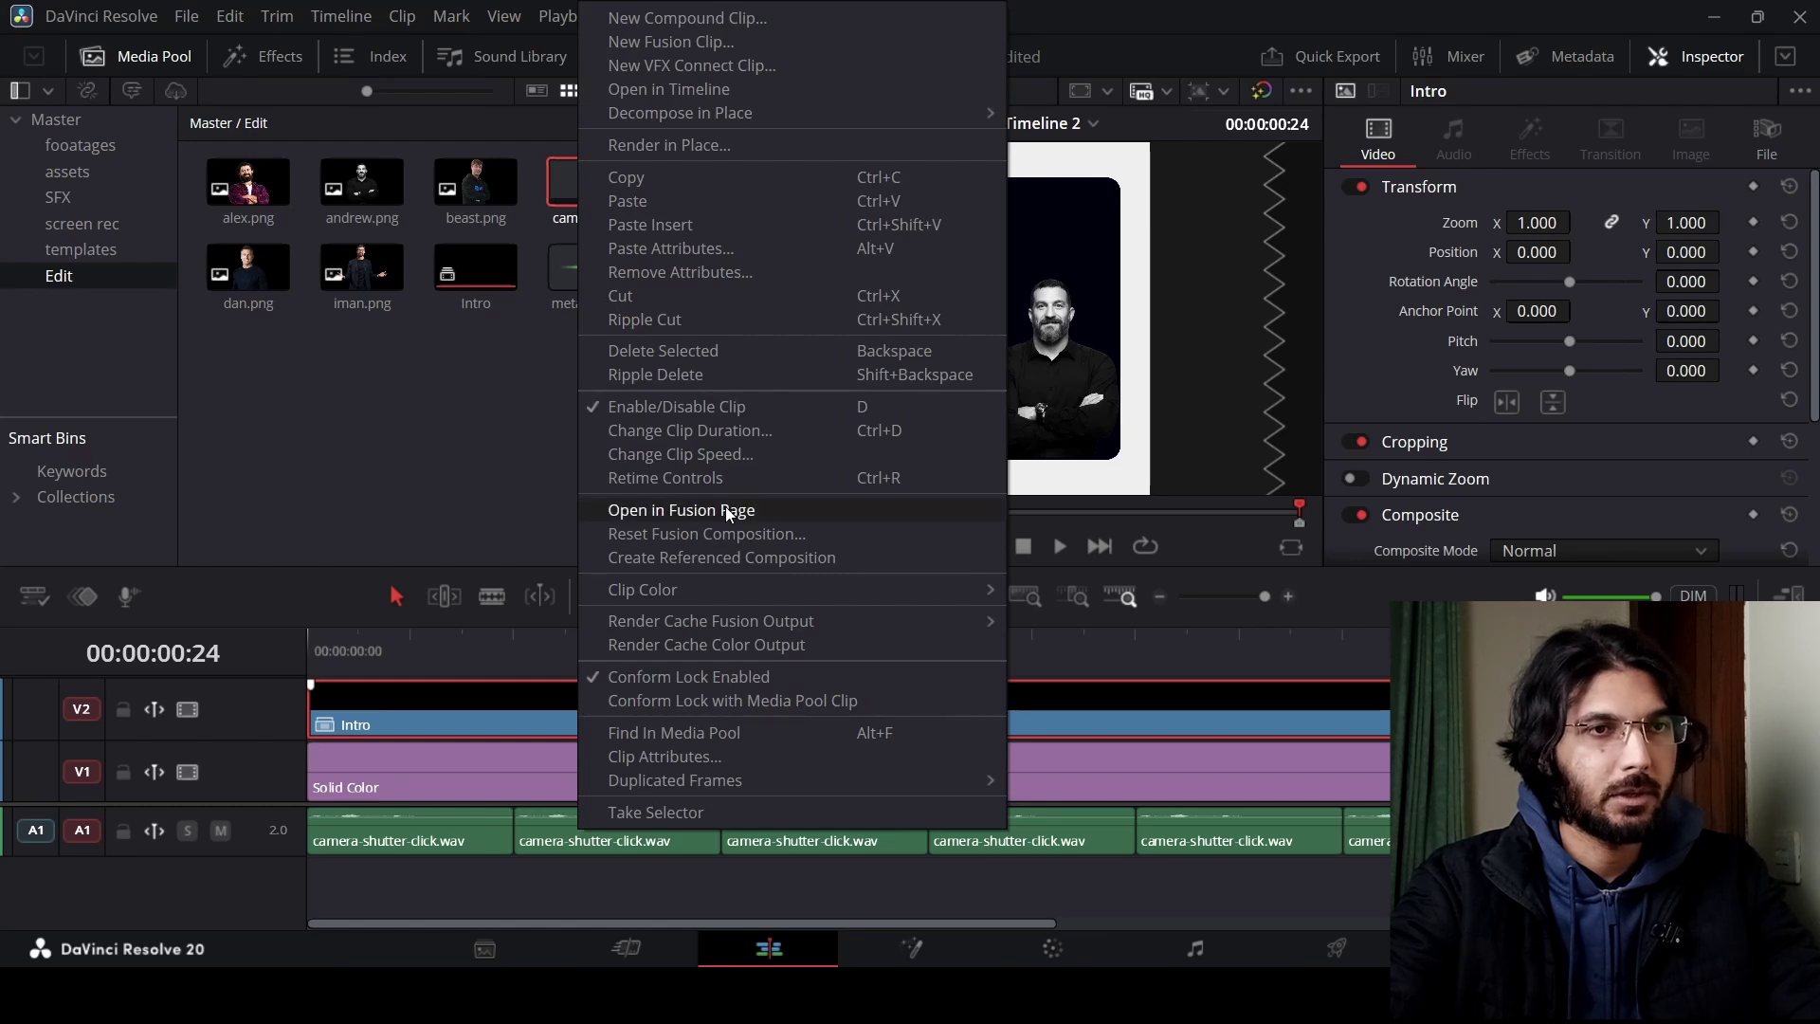
pyautogui.click(415, 725)
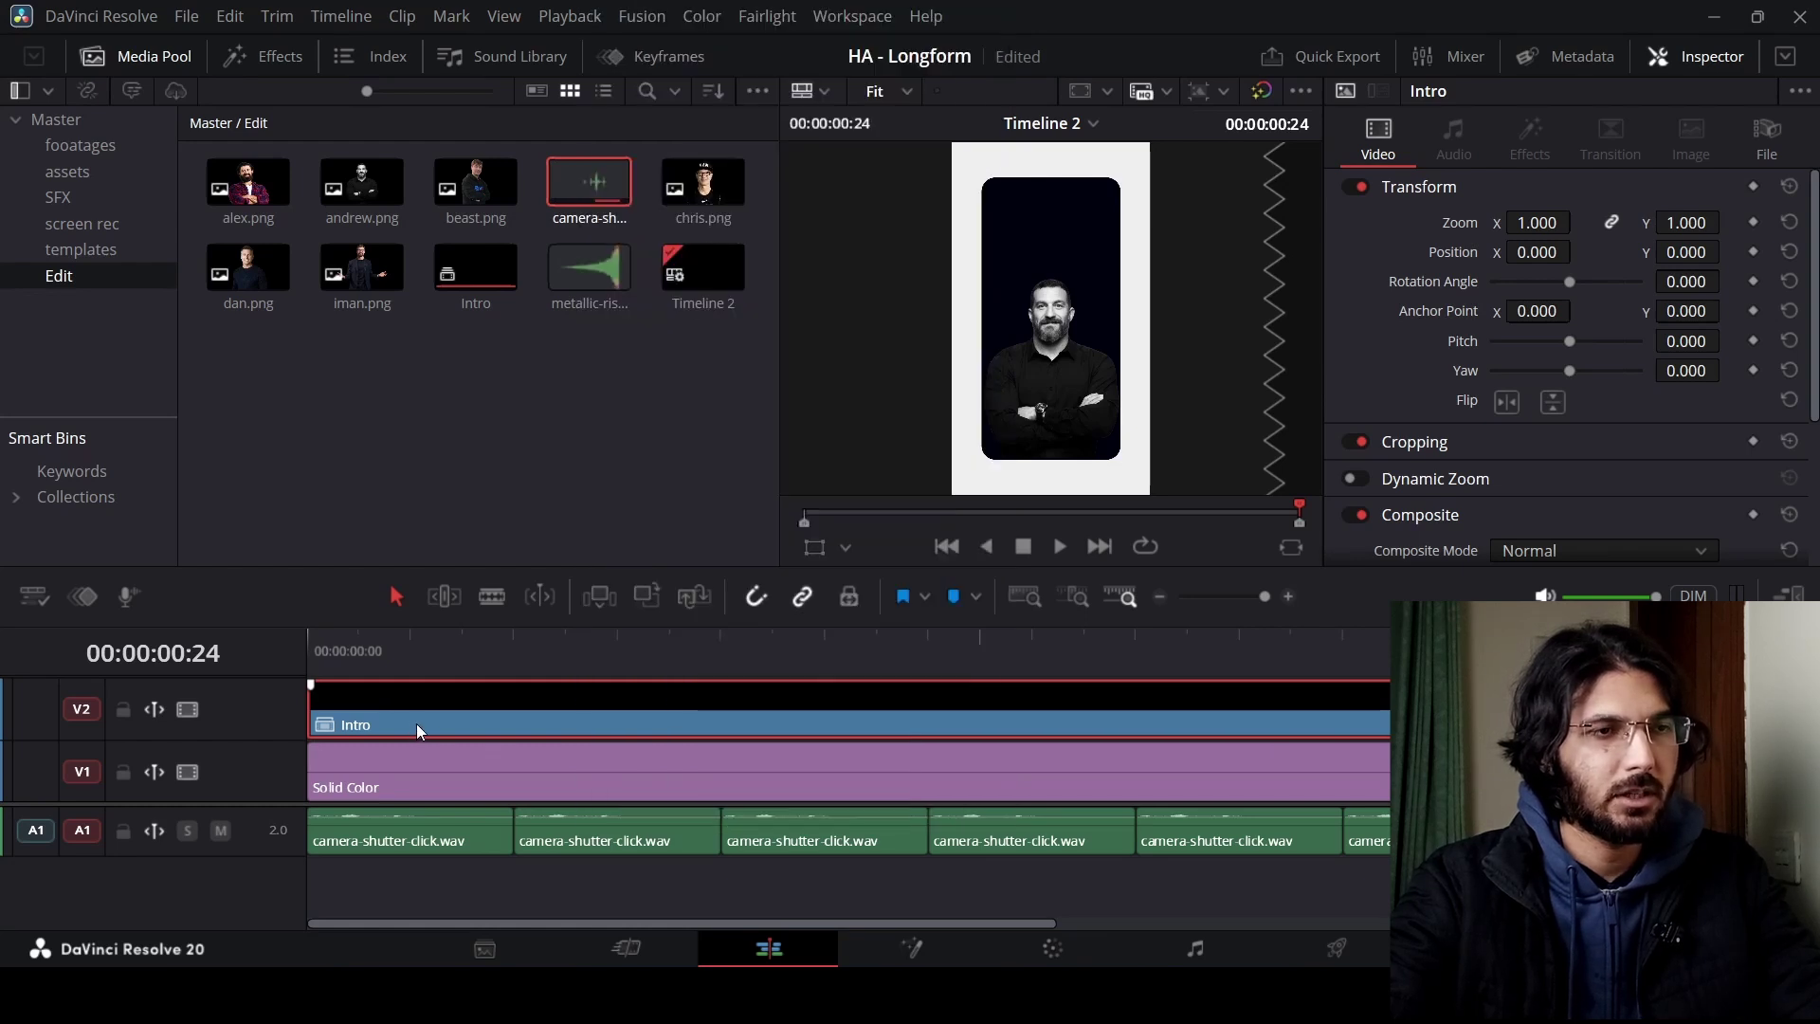
pyautogui.click(308, 654)
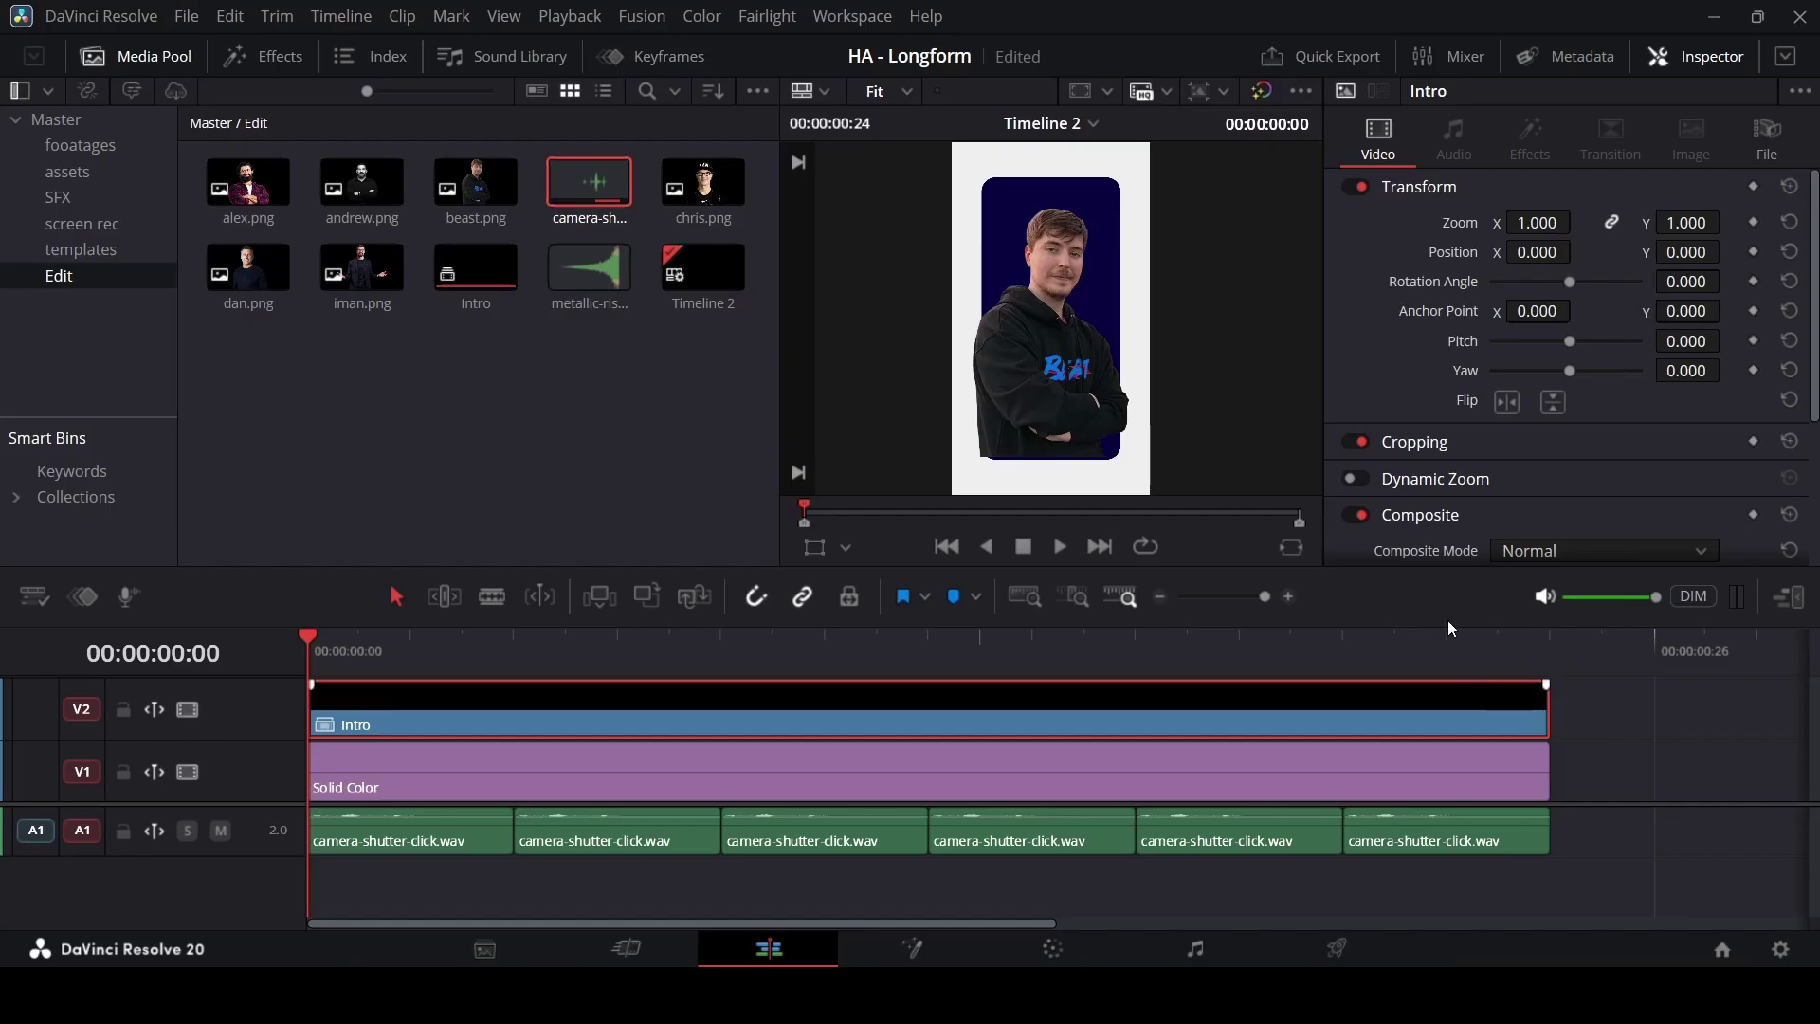
pyautogui.click(1527, 637)
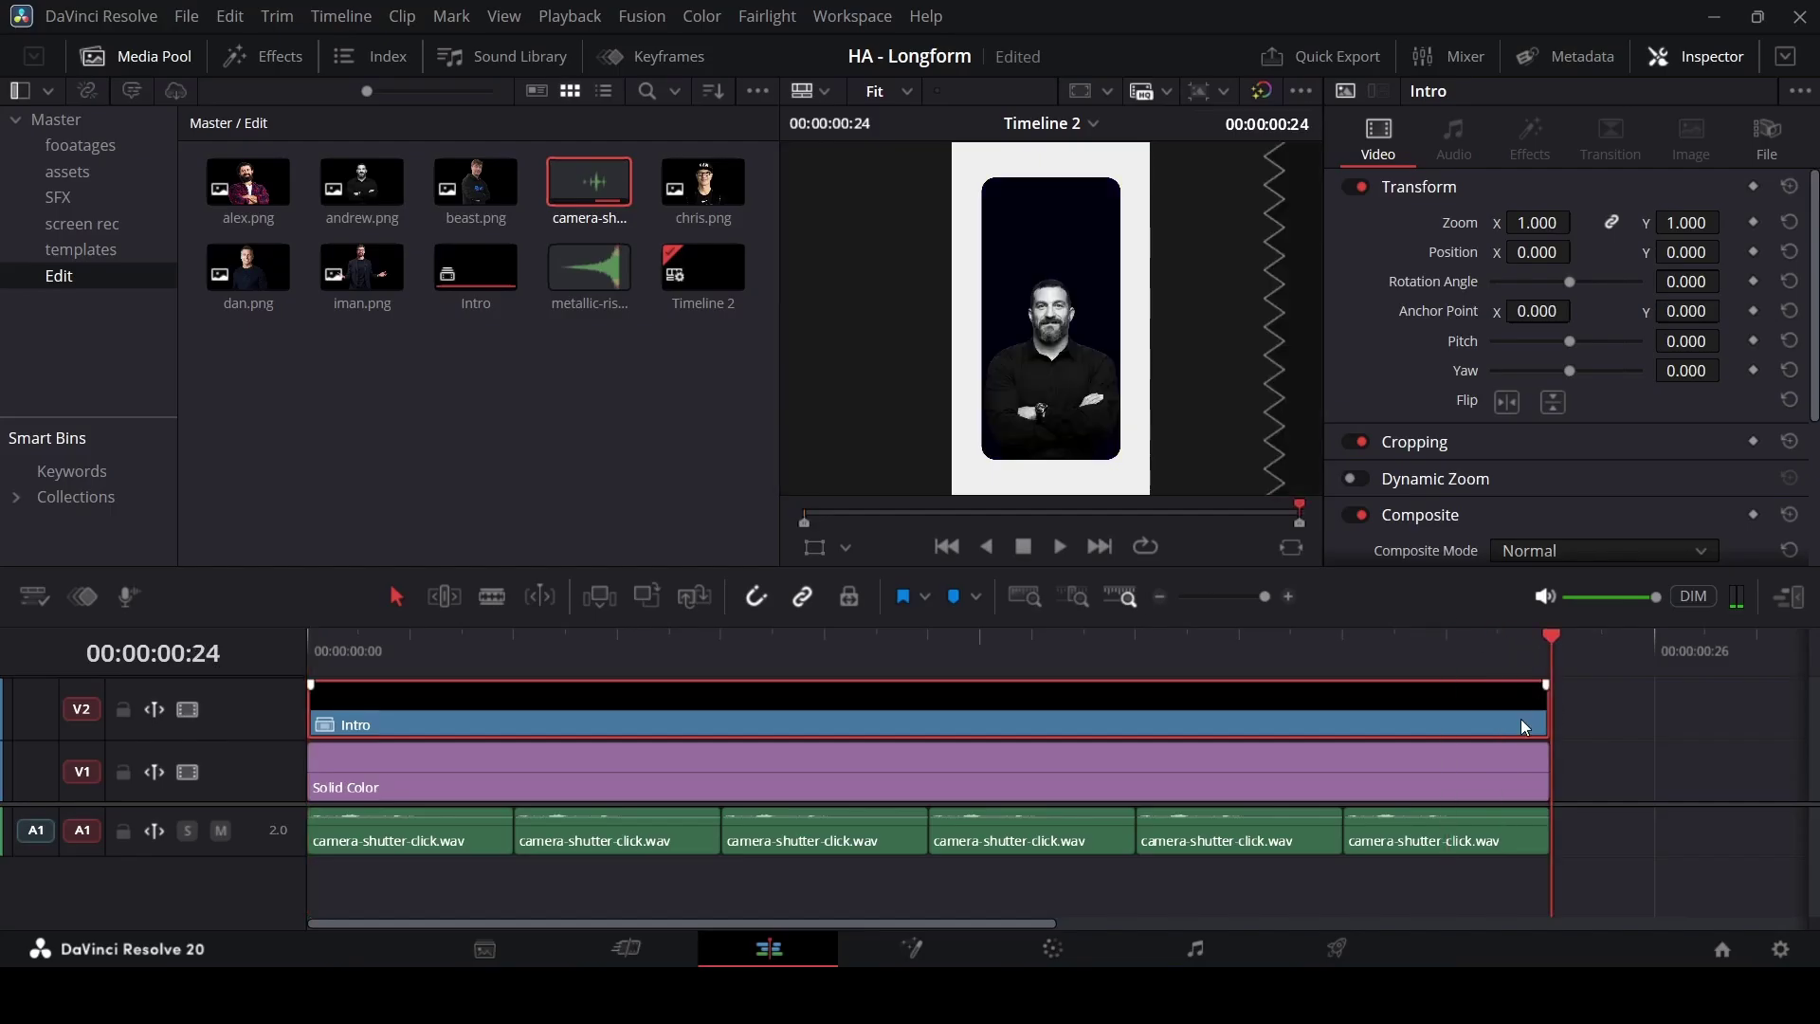
pyautogui.click(1753, 223)
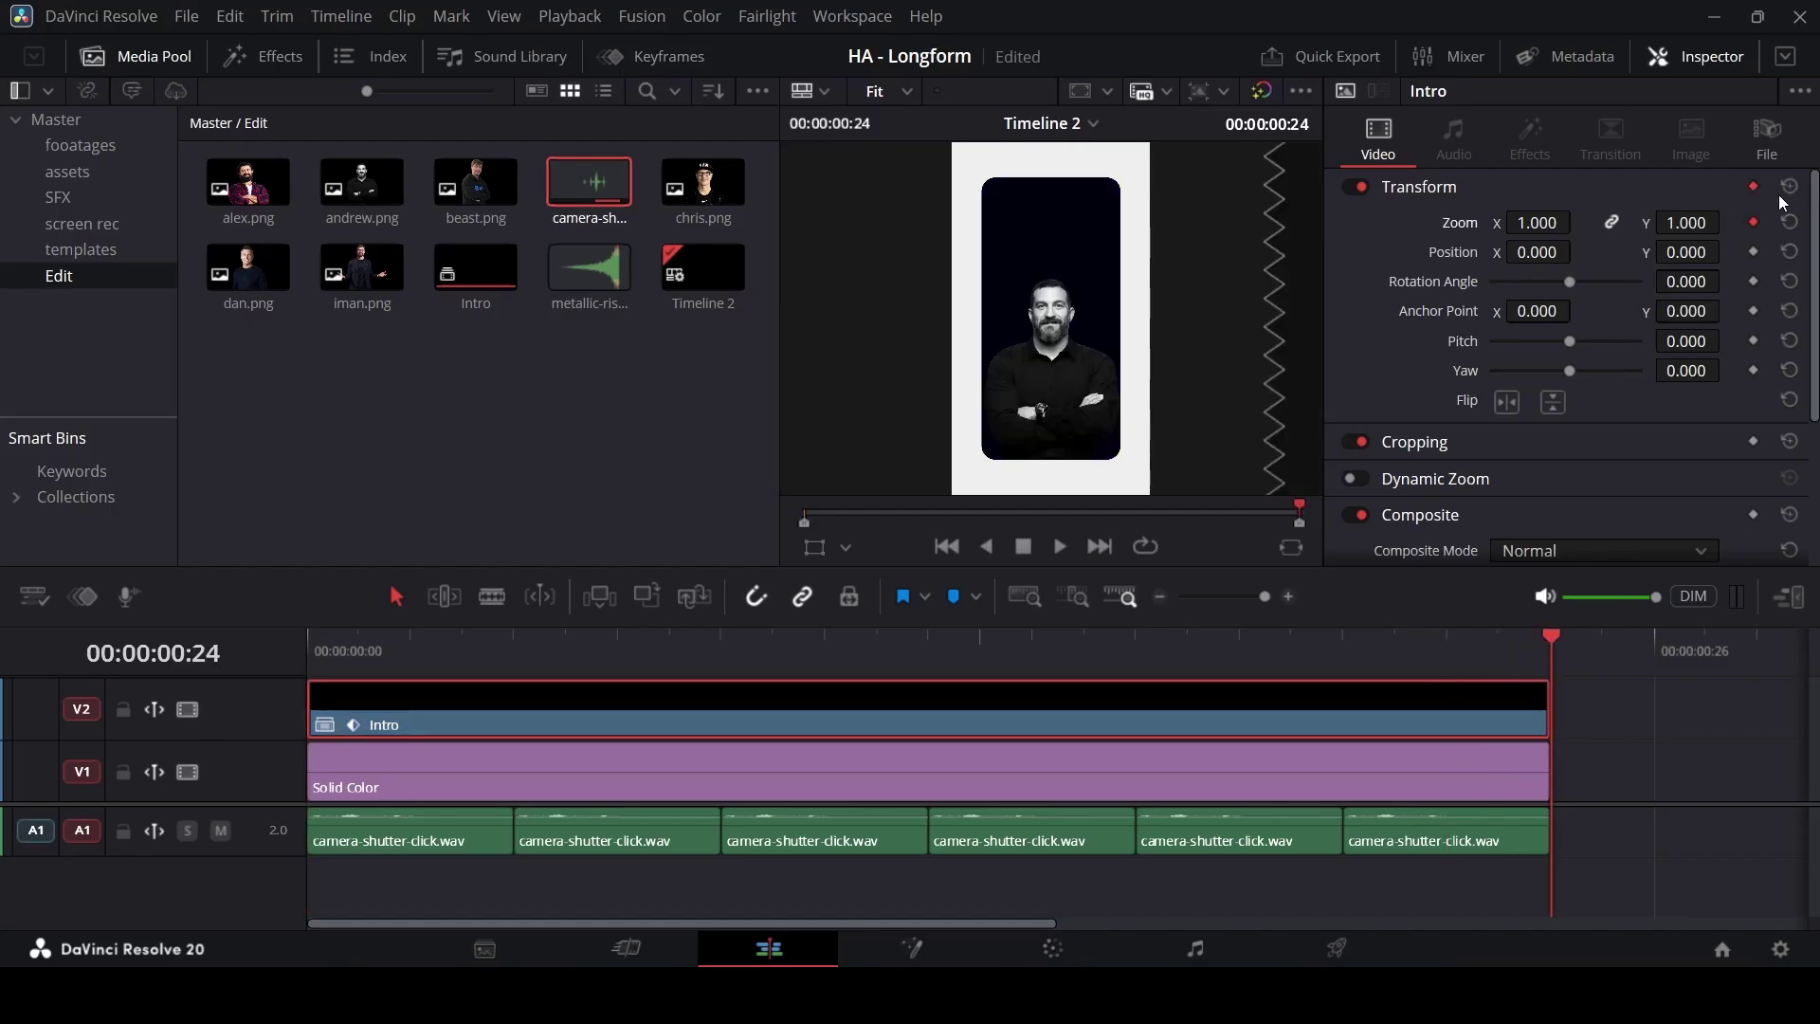
pyautogui.click(312, 648)
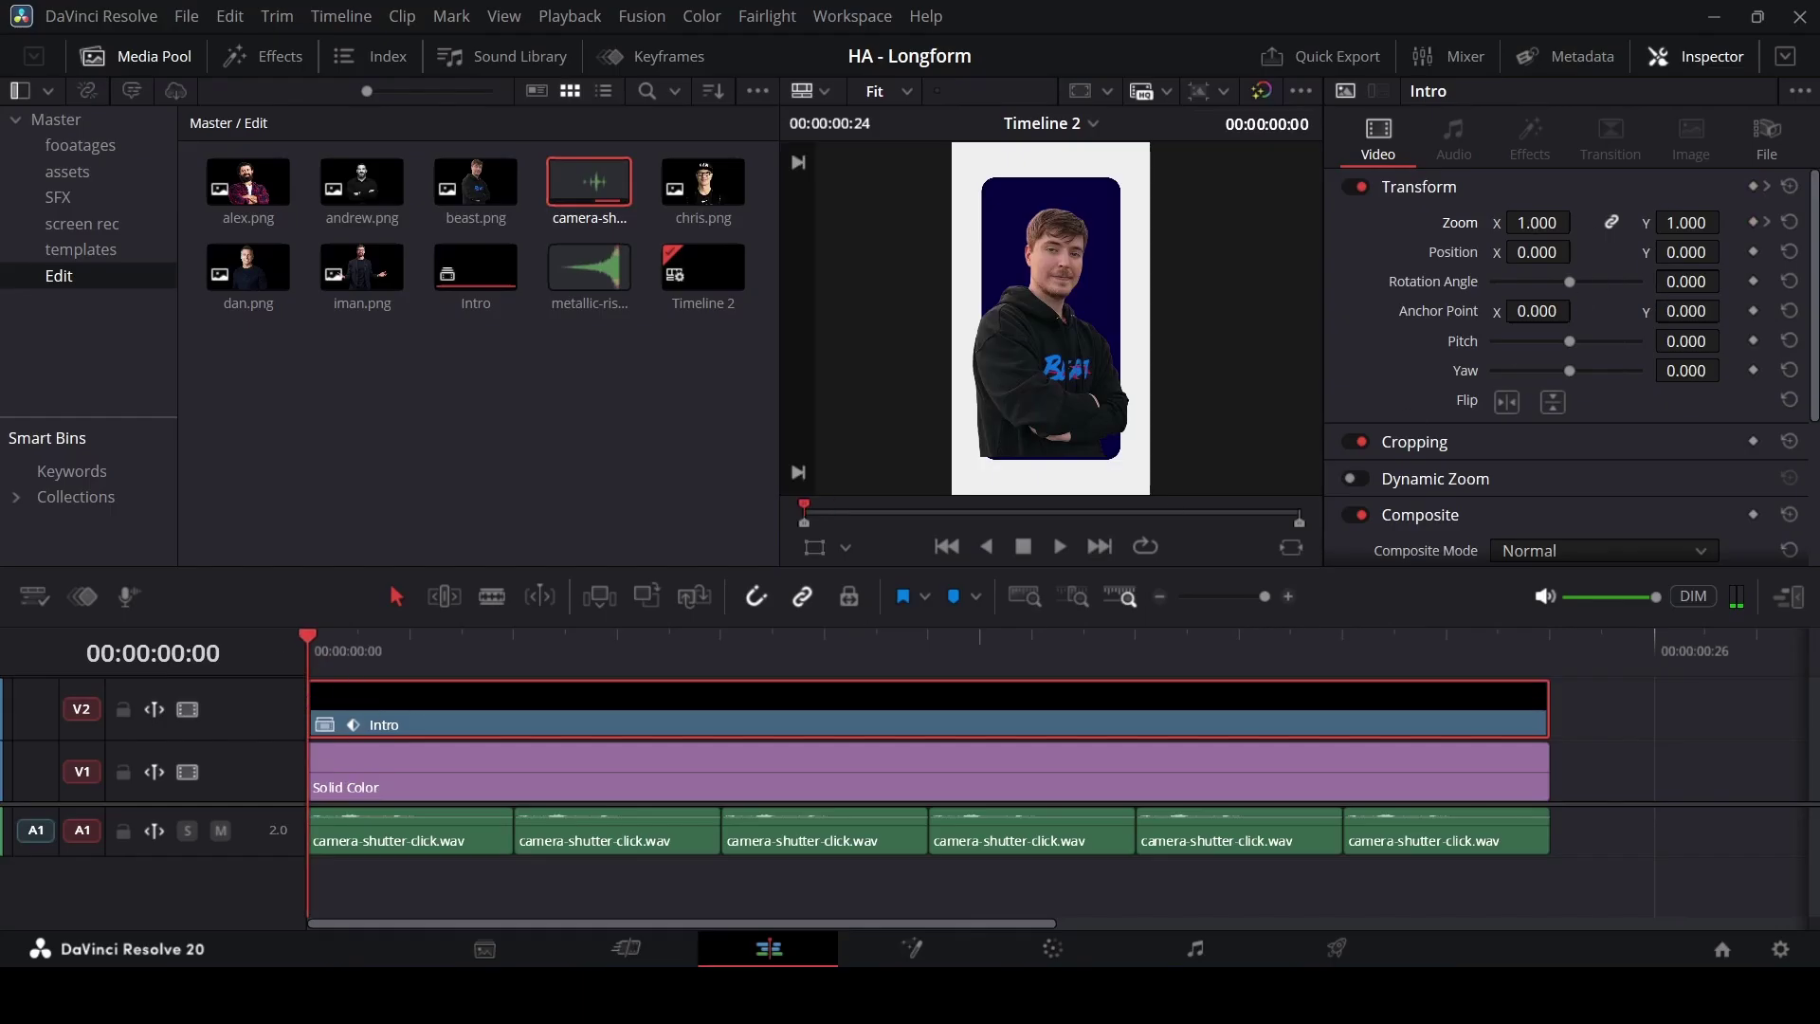
pyautogui.moveTo(1536, 223); pyautogui.dragTo(1578, 221)
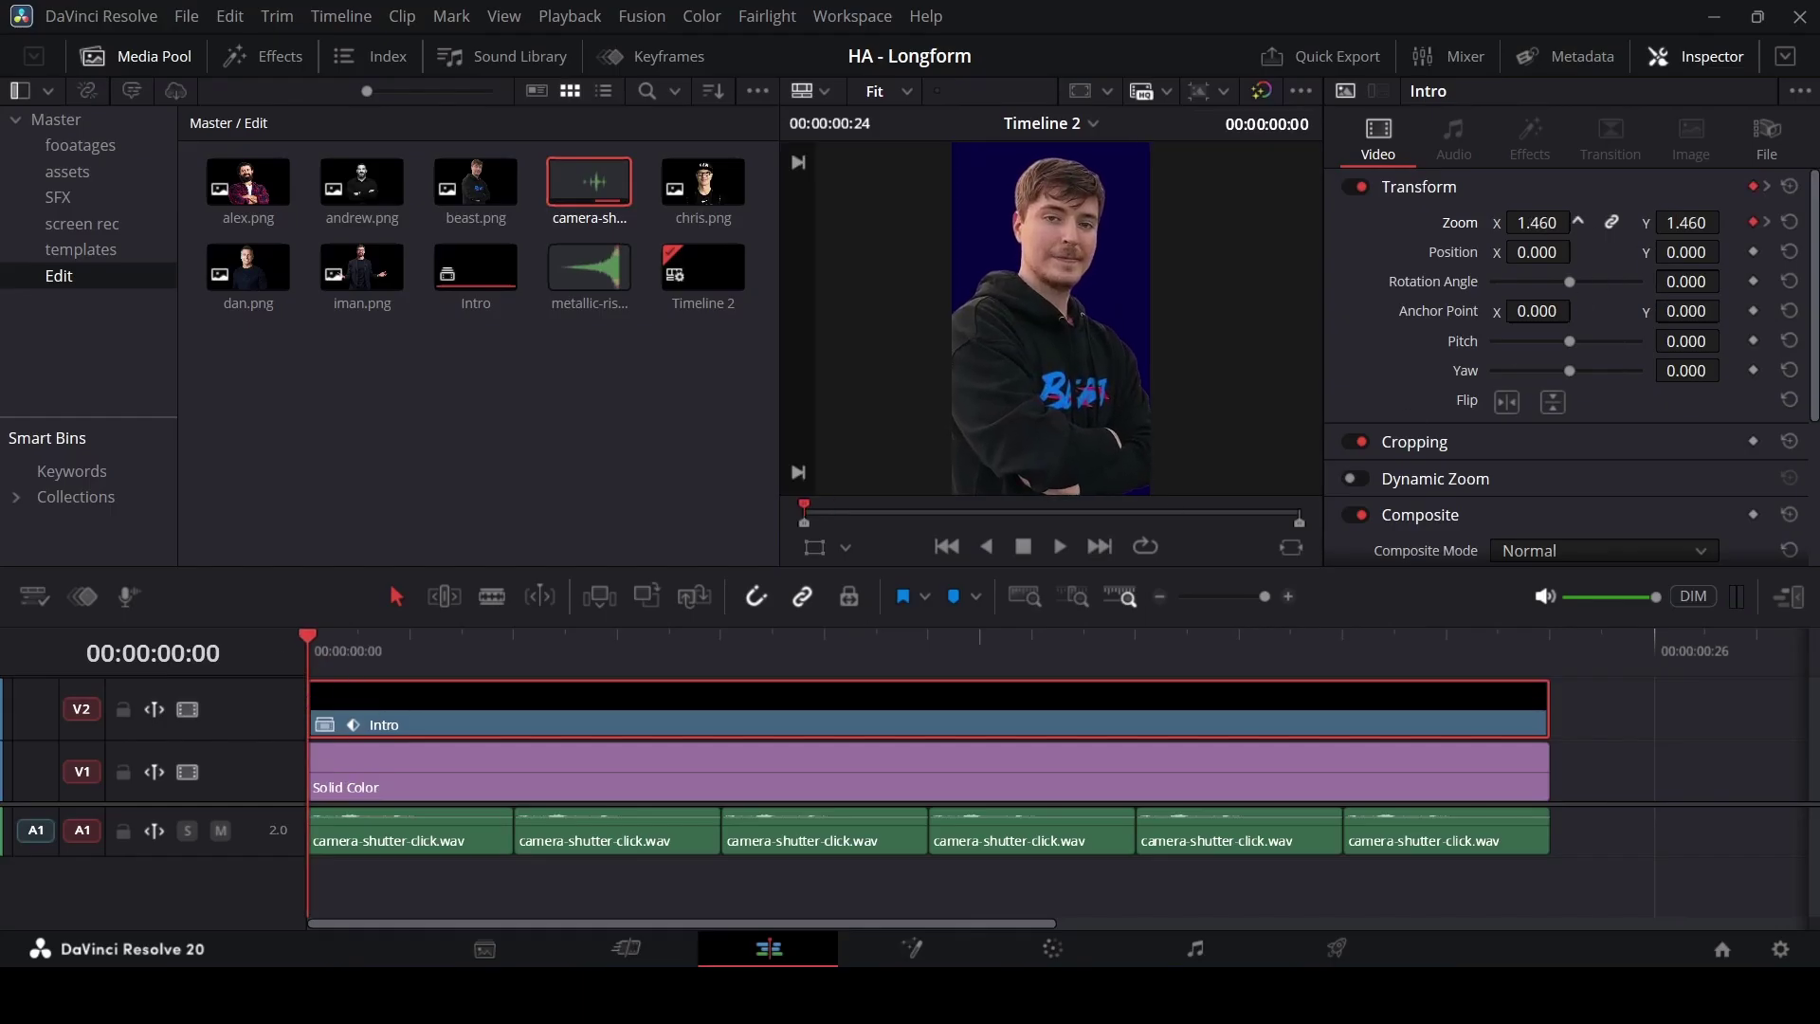
pyautogui.click(1652, 720)
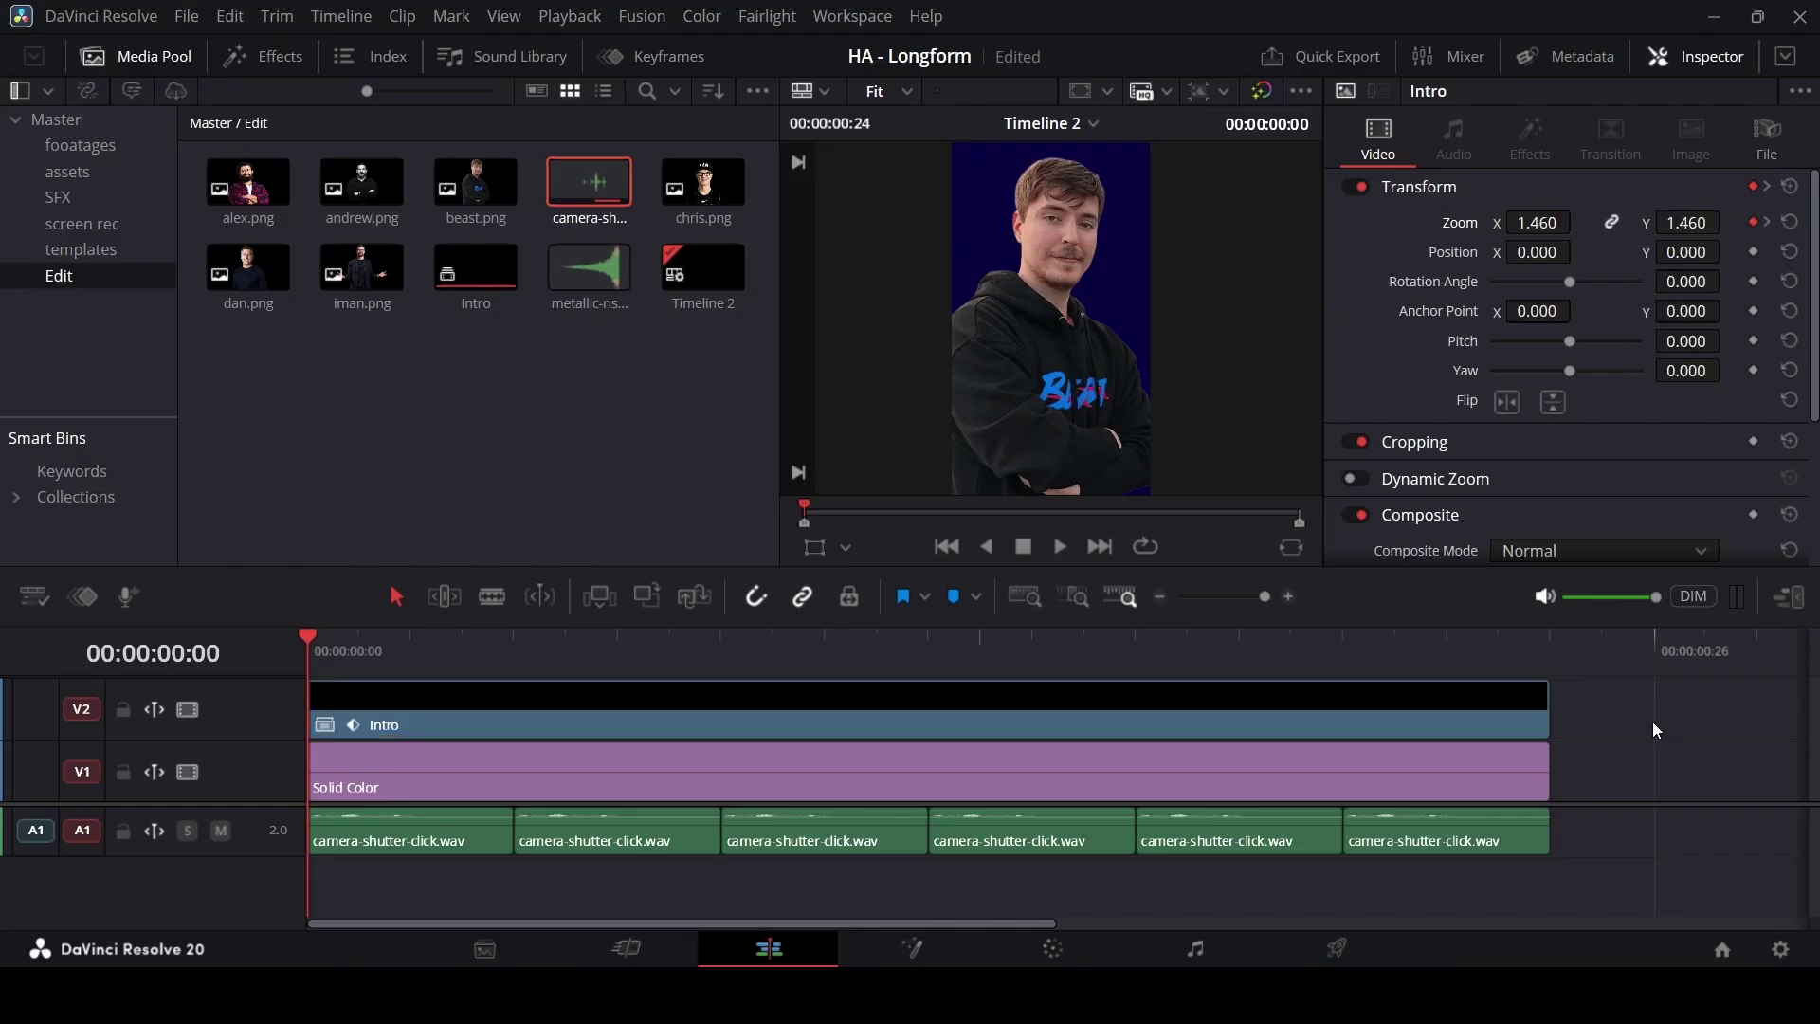
# - Play back the Intro clip from the start to check the zoom-out animation
pyautogui.press('space')
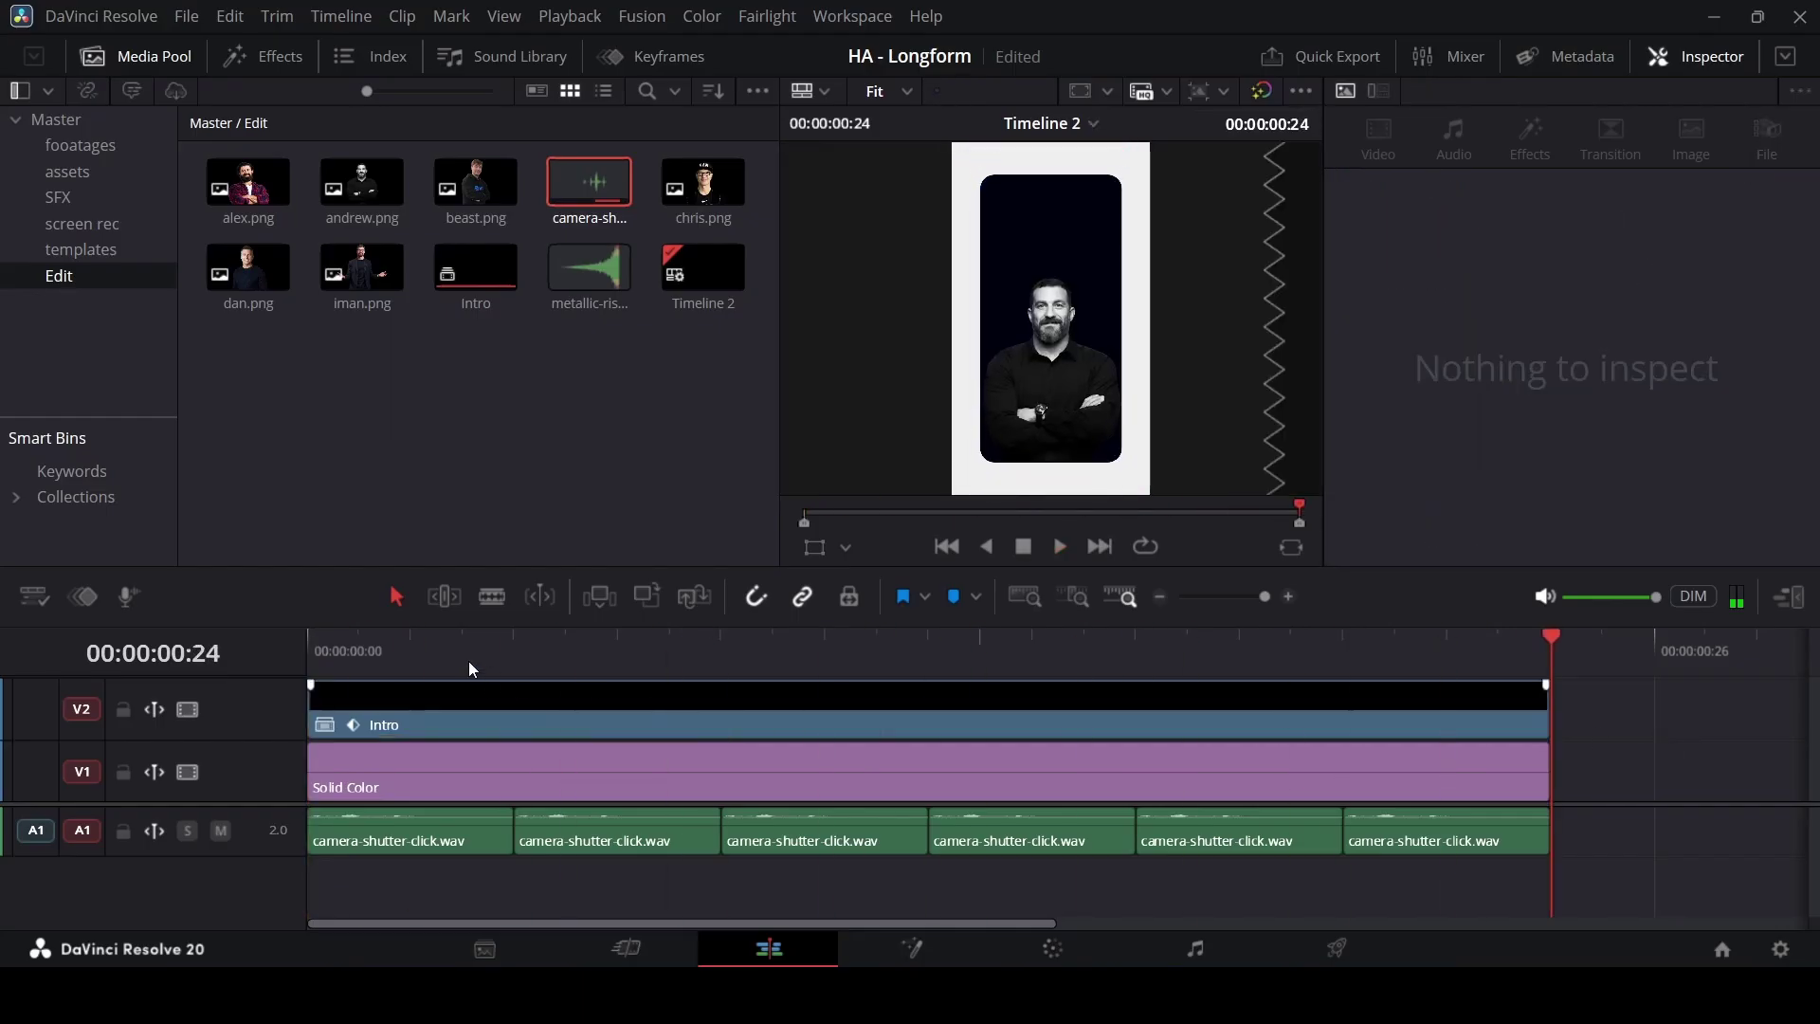
pyautogui.click(313, 654)
pyautogui.press('space')
# - Show the Intro clip's keyframe curves and apply Ease In and Out to all of its zoom keyframes
pyautogui.click(673, 55)
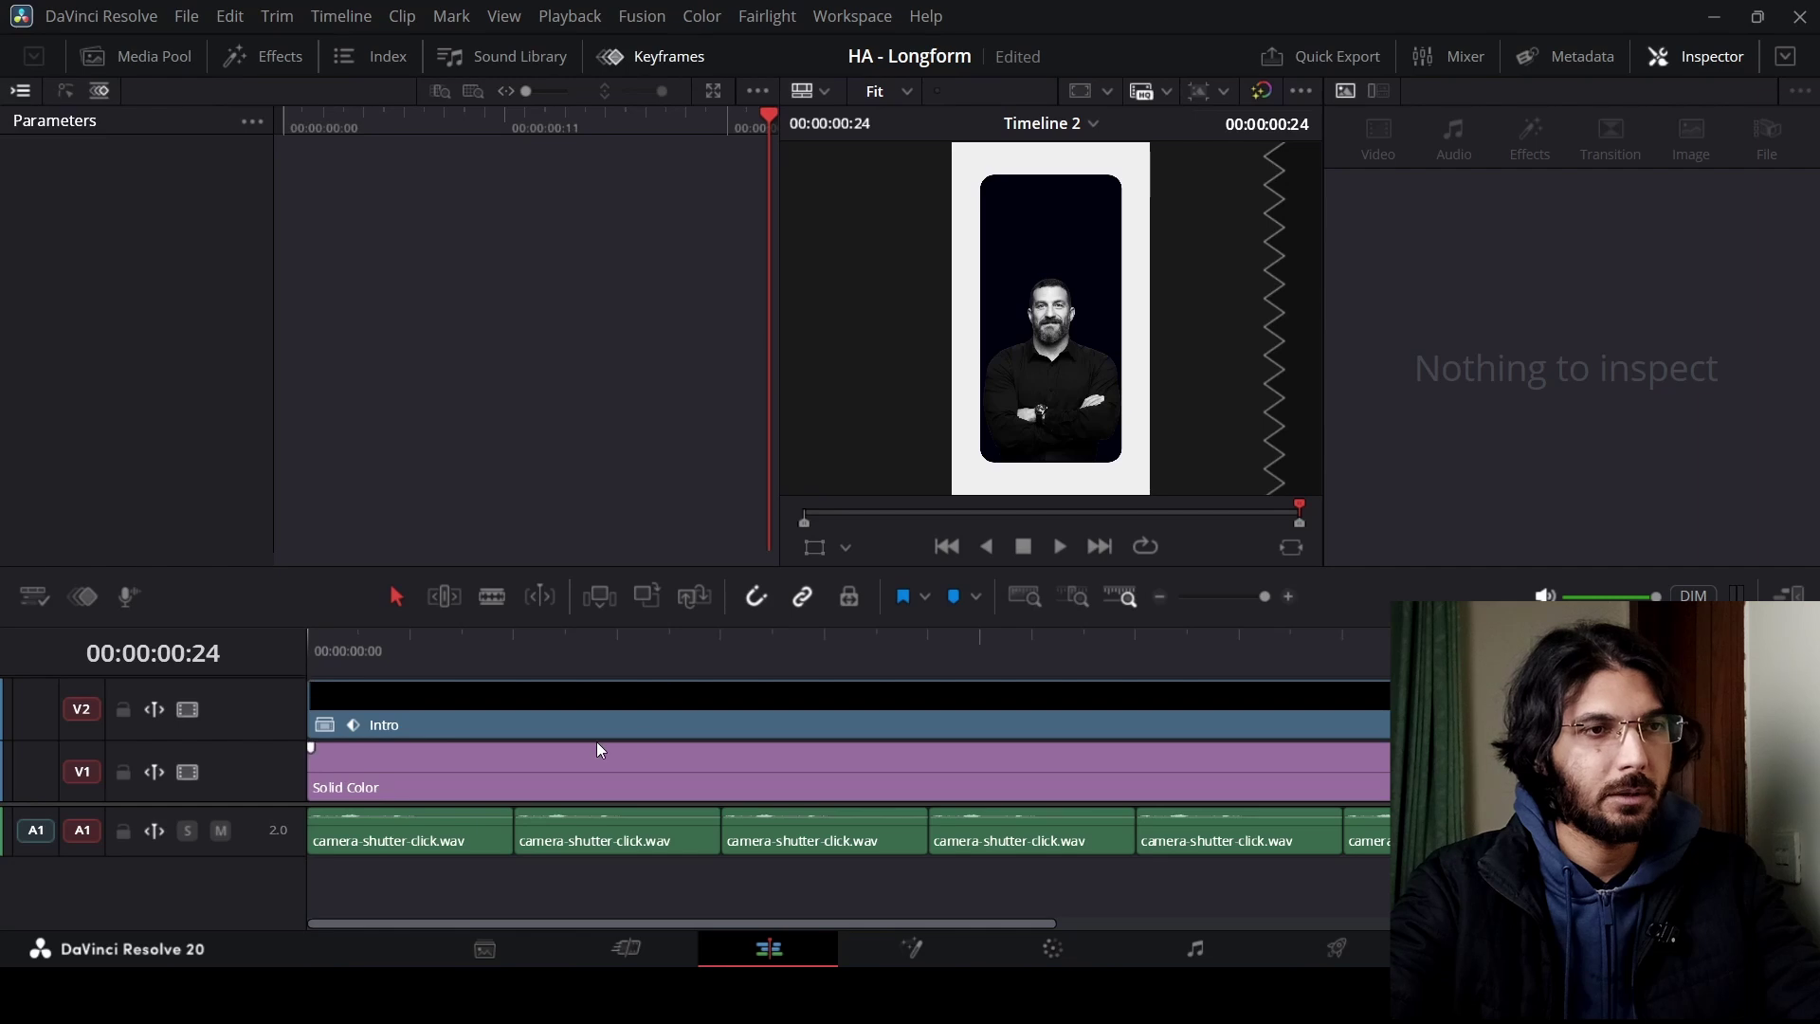
pyautogui.click(611, 720)
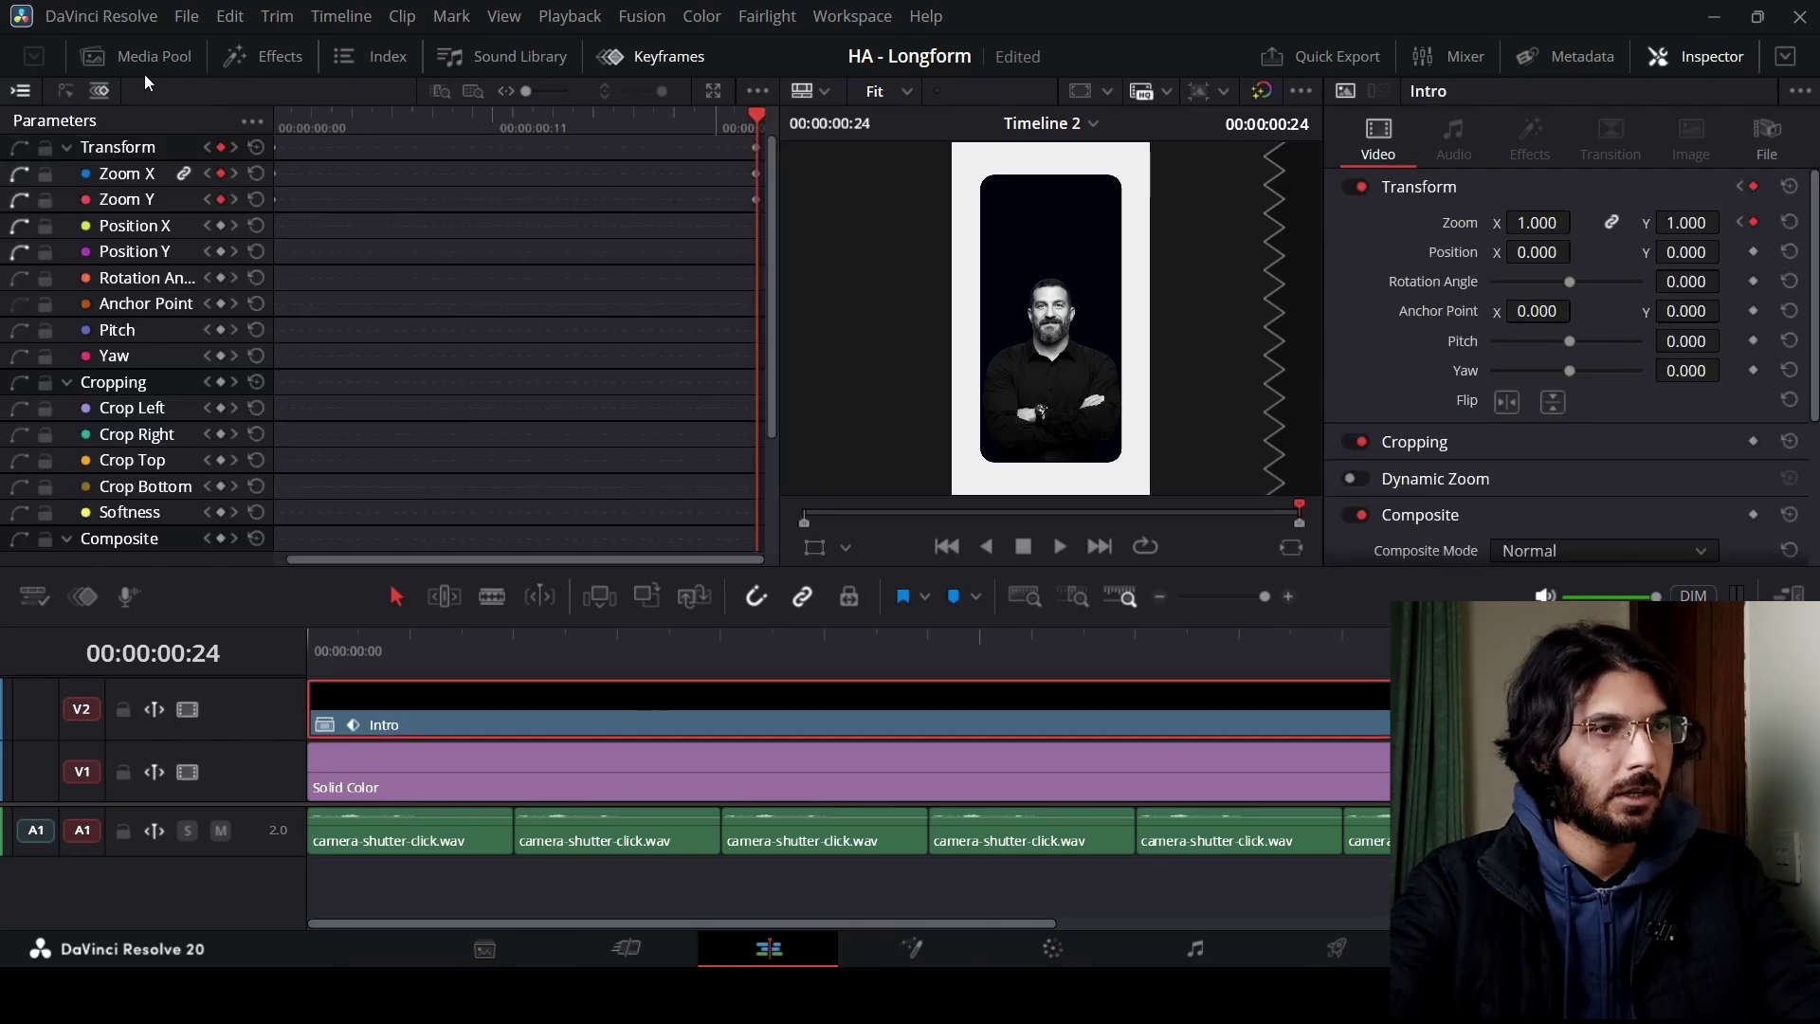
pyautogui.click(64, 90)
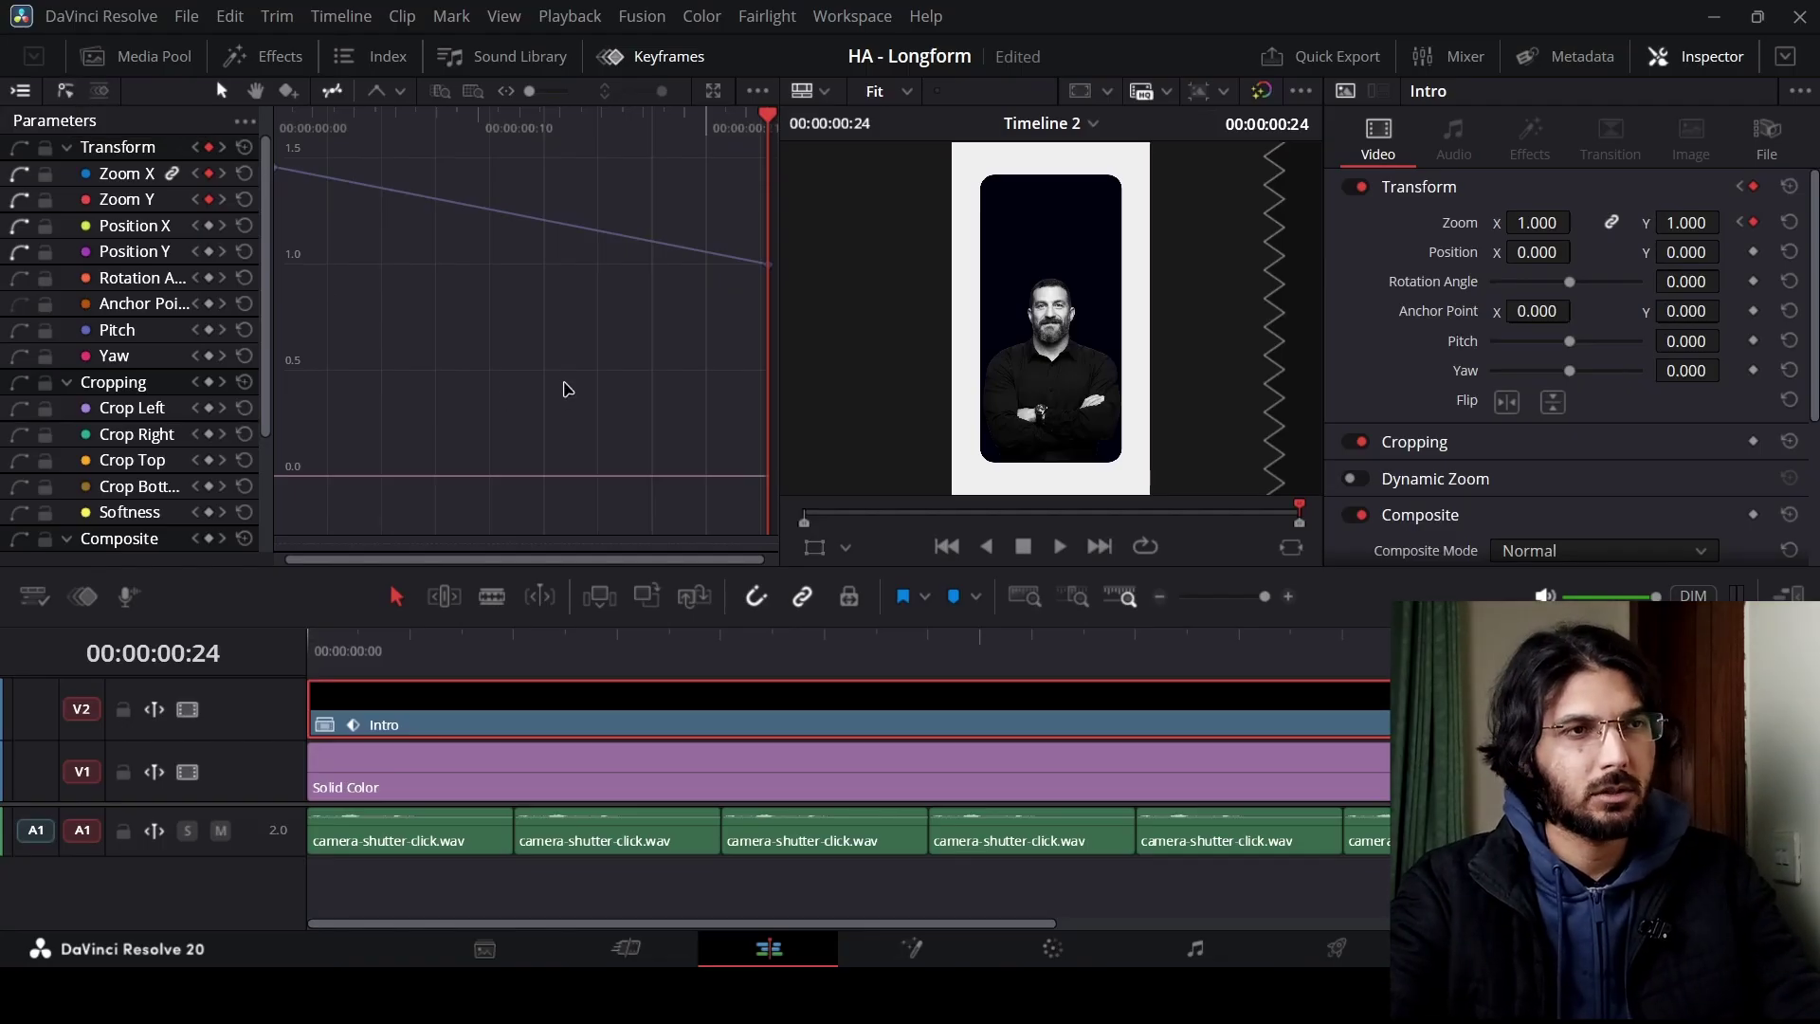
pyautogui.hotkey('ctrl', 'a')
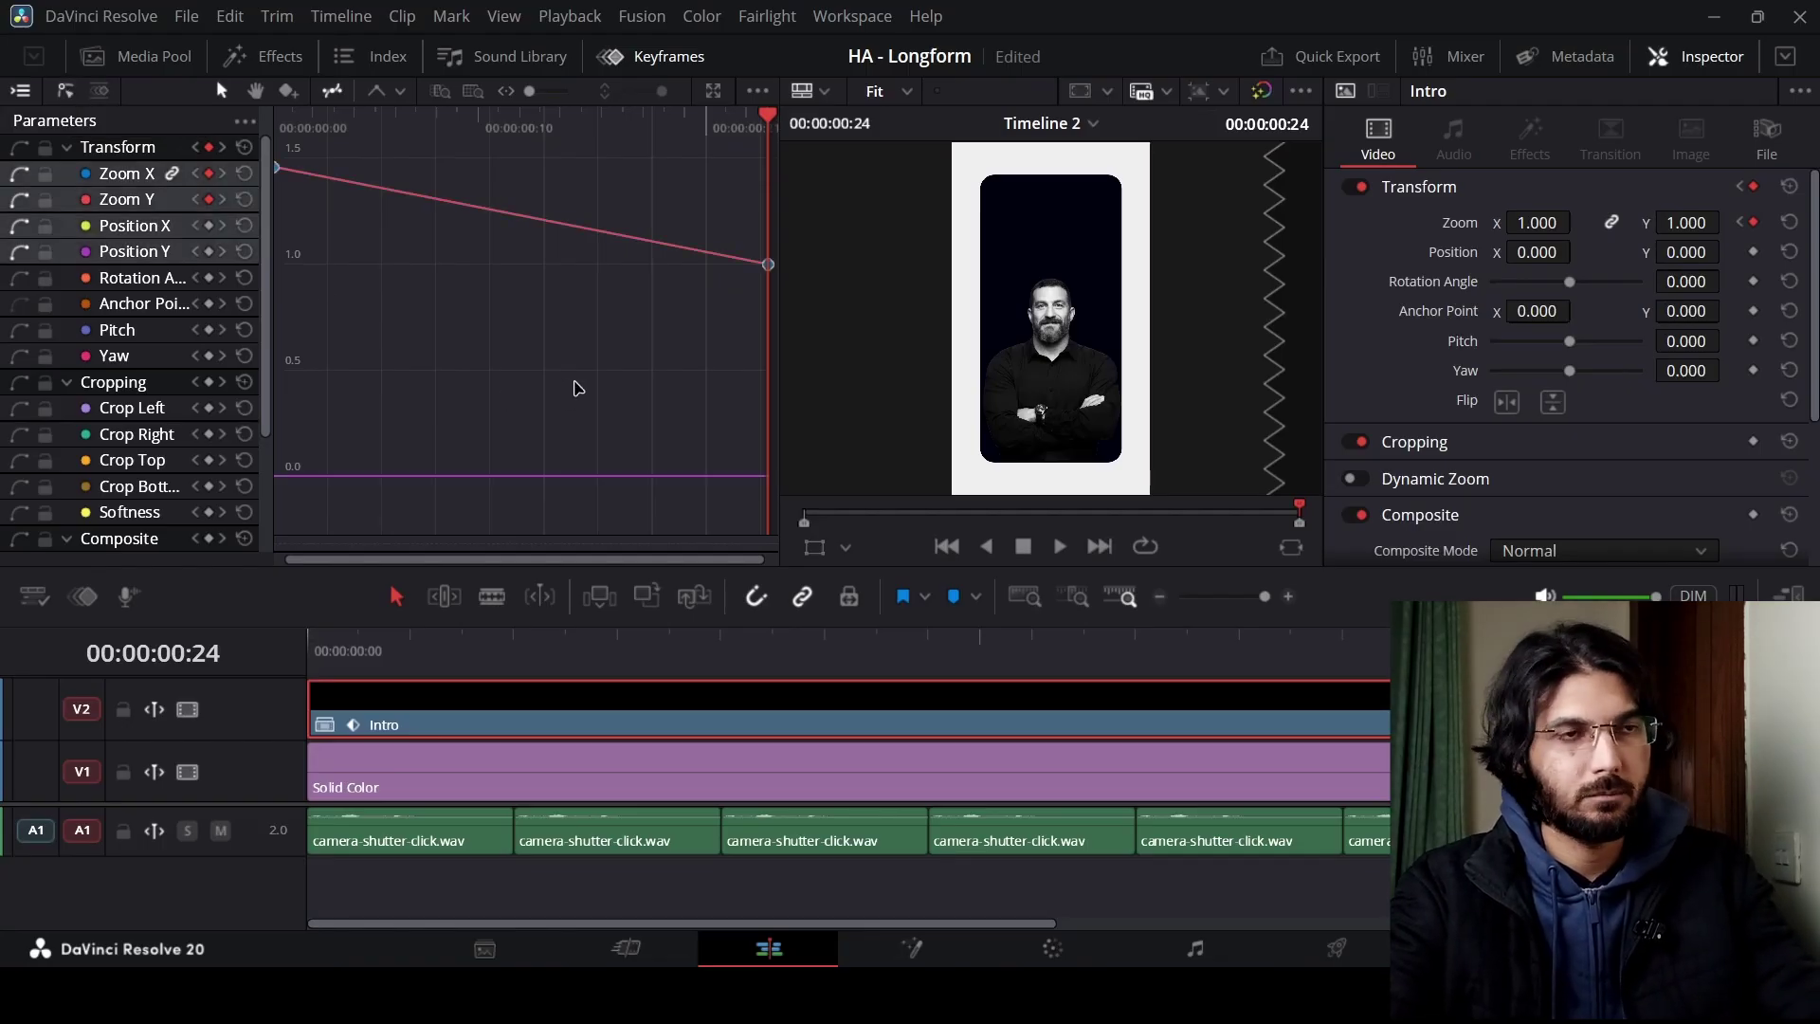
pyautogui.click(402, 92)
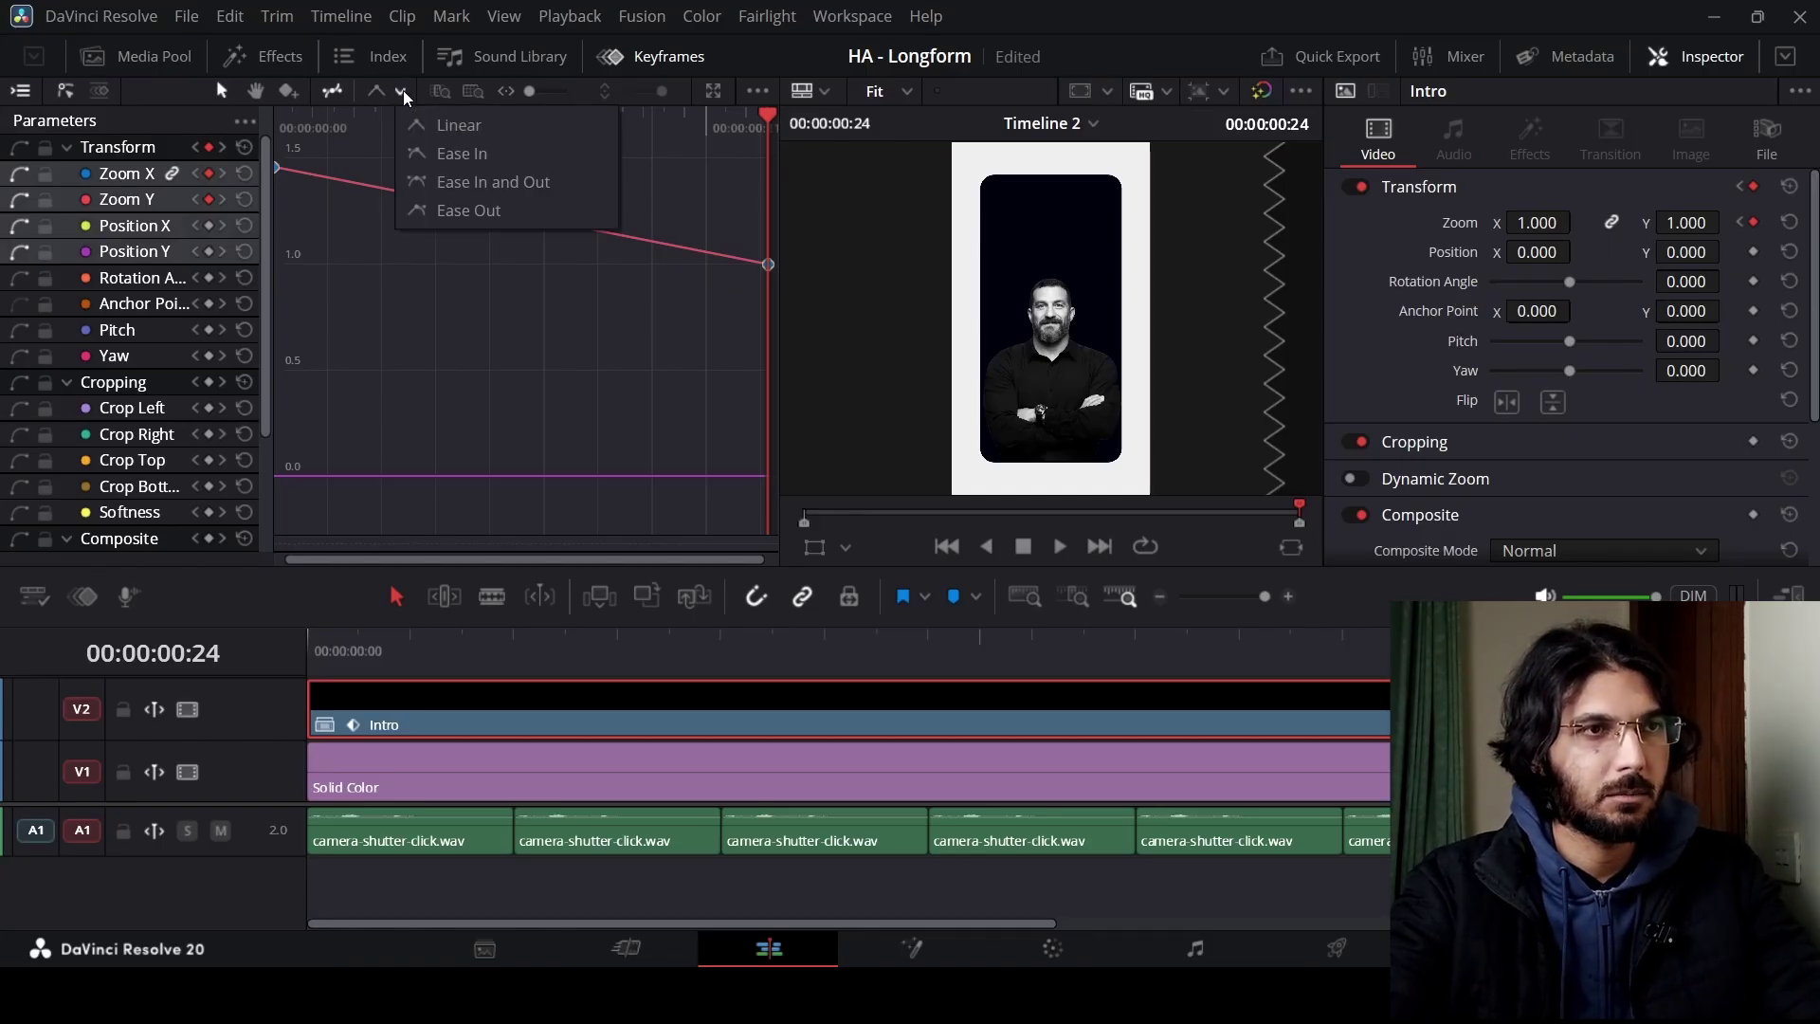
pyautogui.click(520, 183)
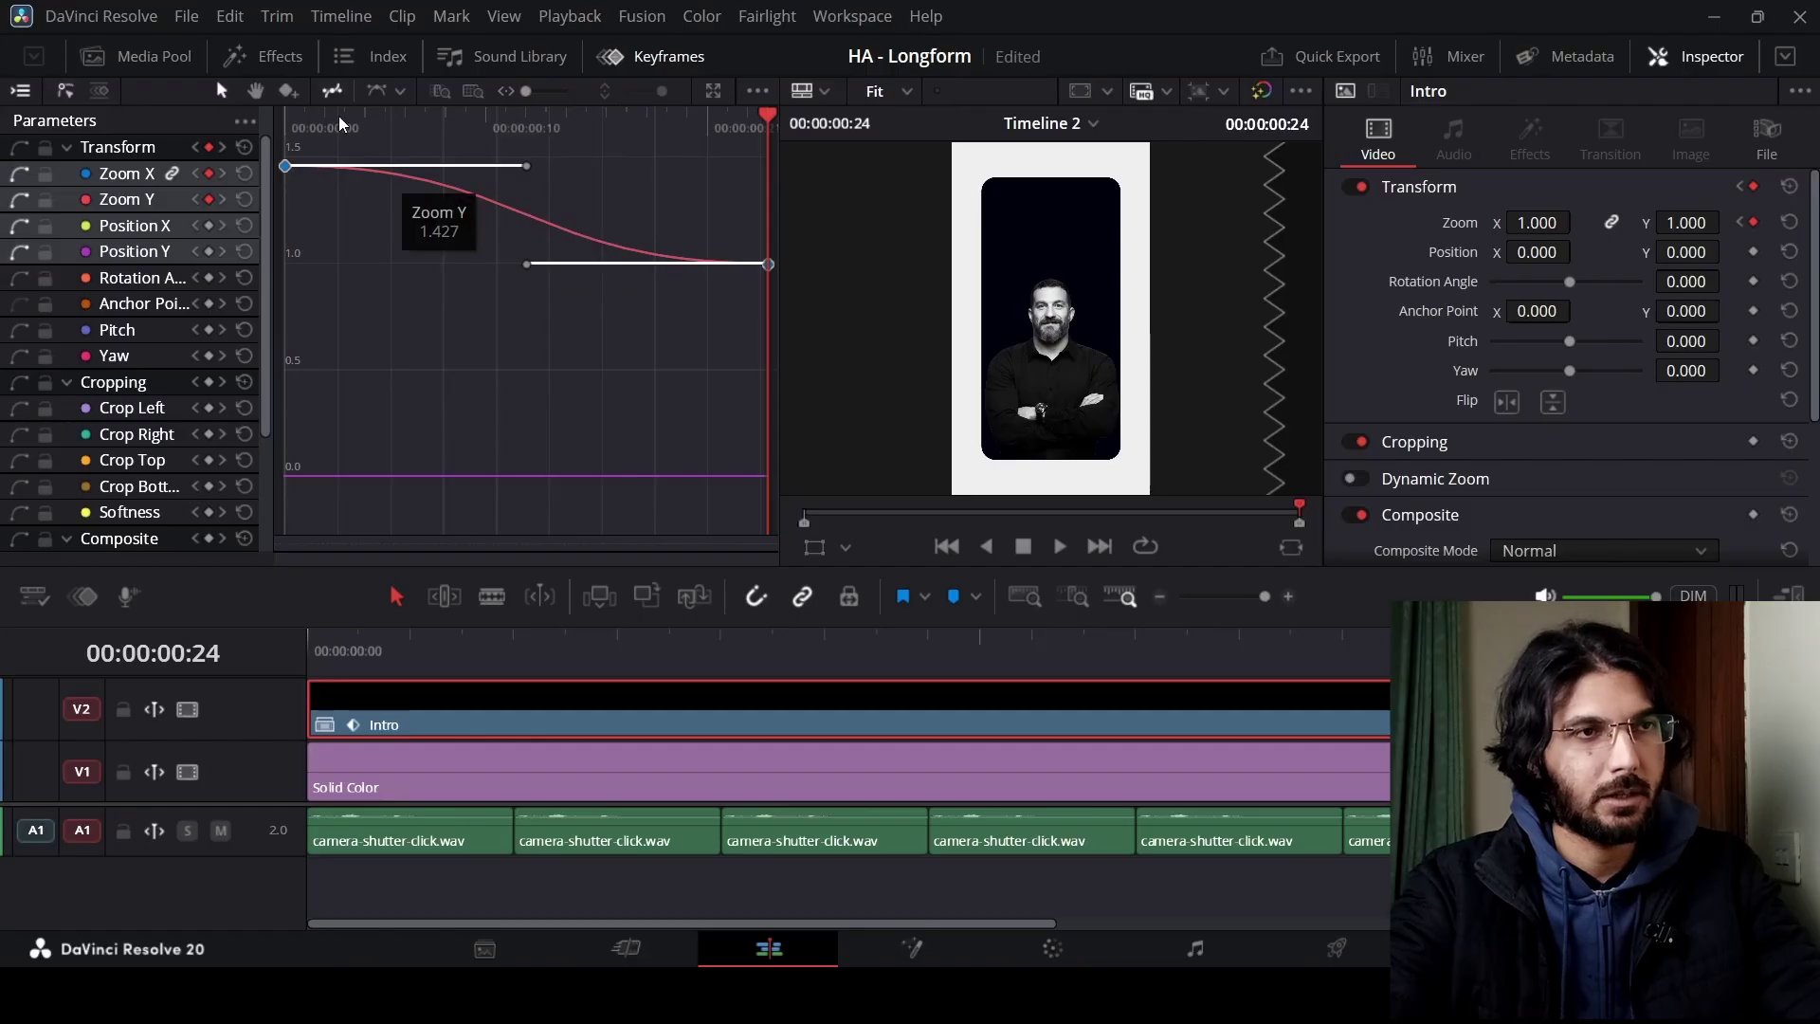
# - Preview the eased zoom, and extend the last zoom keyframe's curve handle back to about frame 5
pyautogui.moveTo(340, 124); pyautogui.dragTo(280, 127)
pyautogui.press('space')
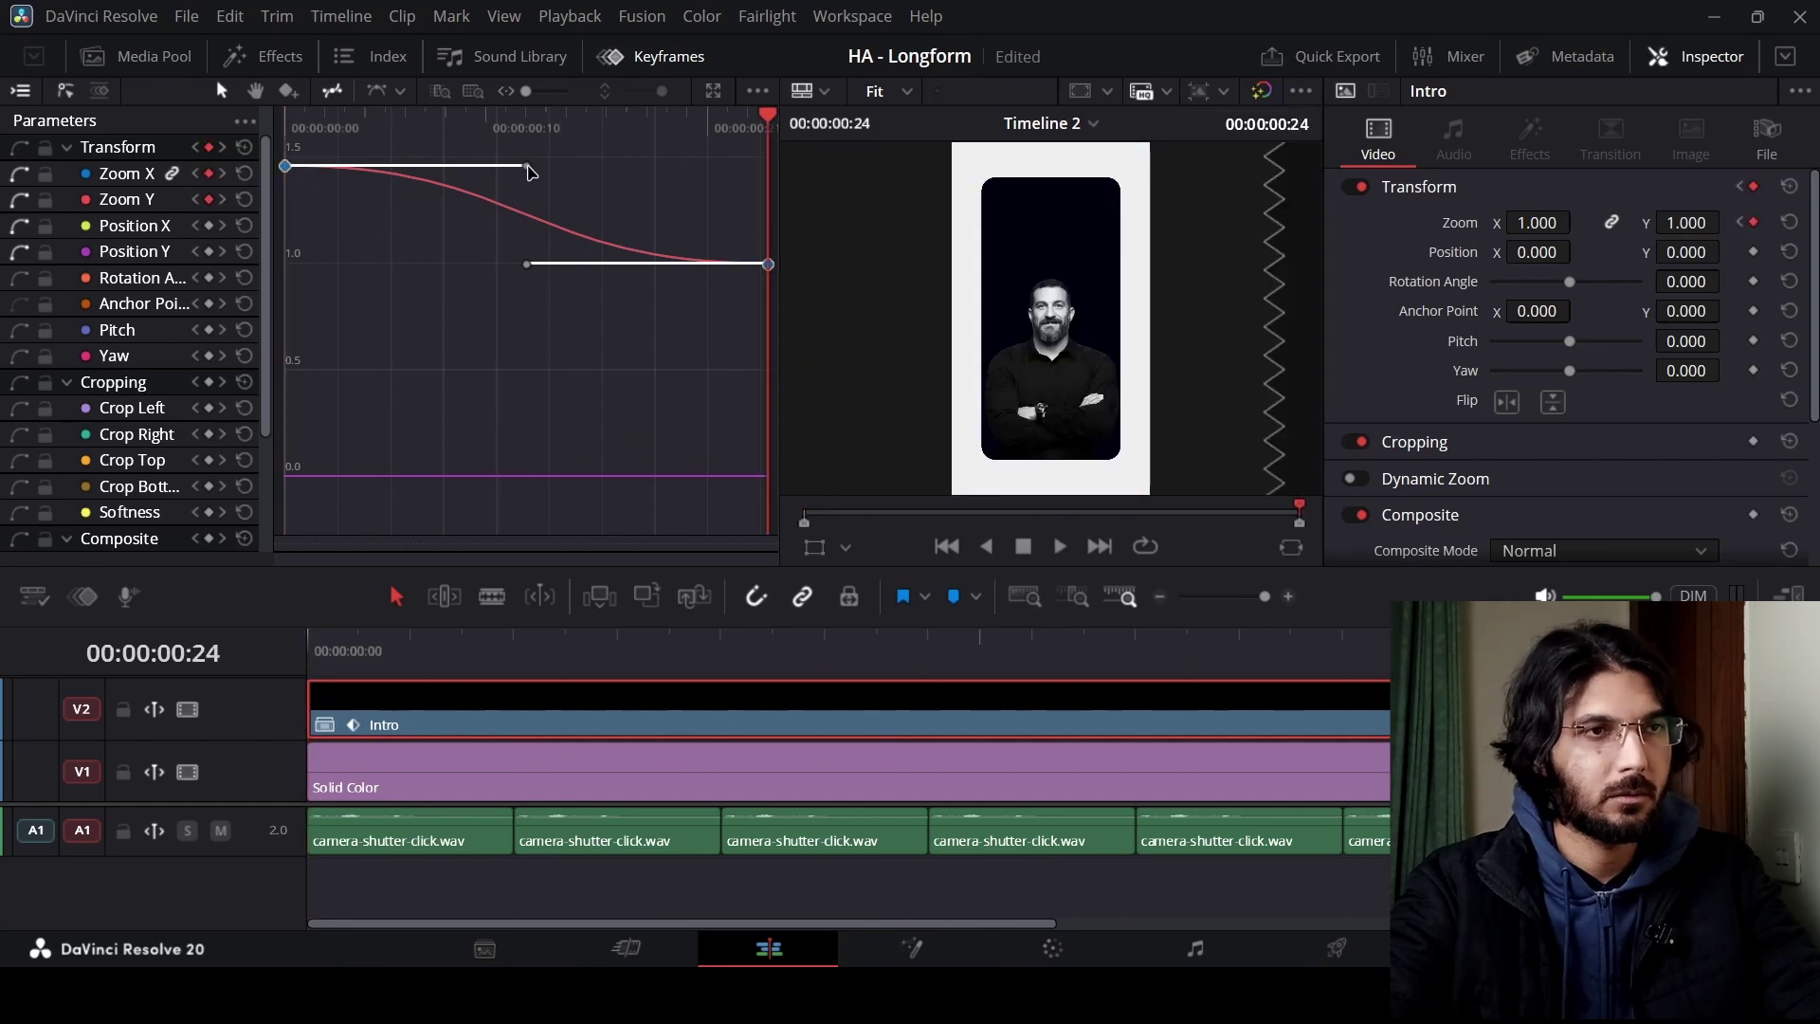
pyautogui.moveTo(527, 264); pyautogui.dragTo(381, 262)
# - Play back the Intro clip with the reshaped zoom curve from the start of the timeline
pyautogui.press('space')
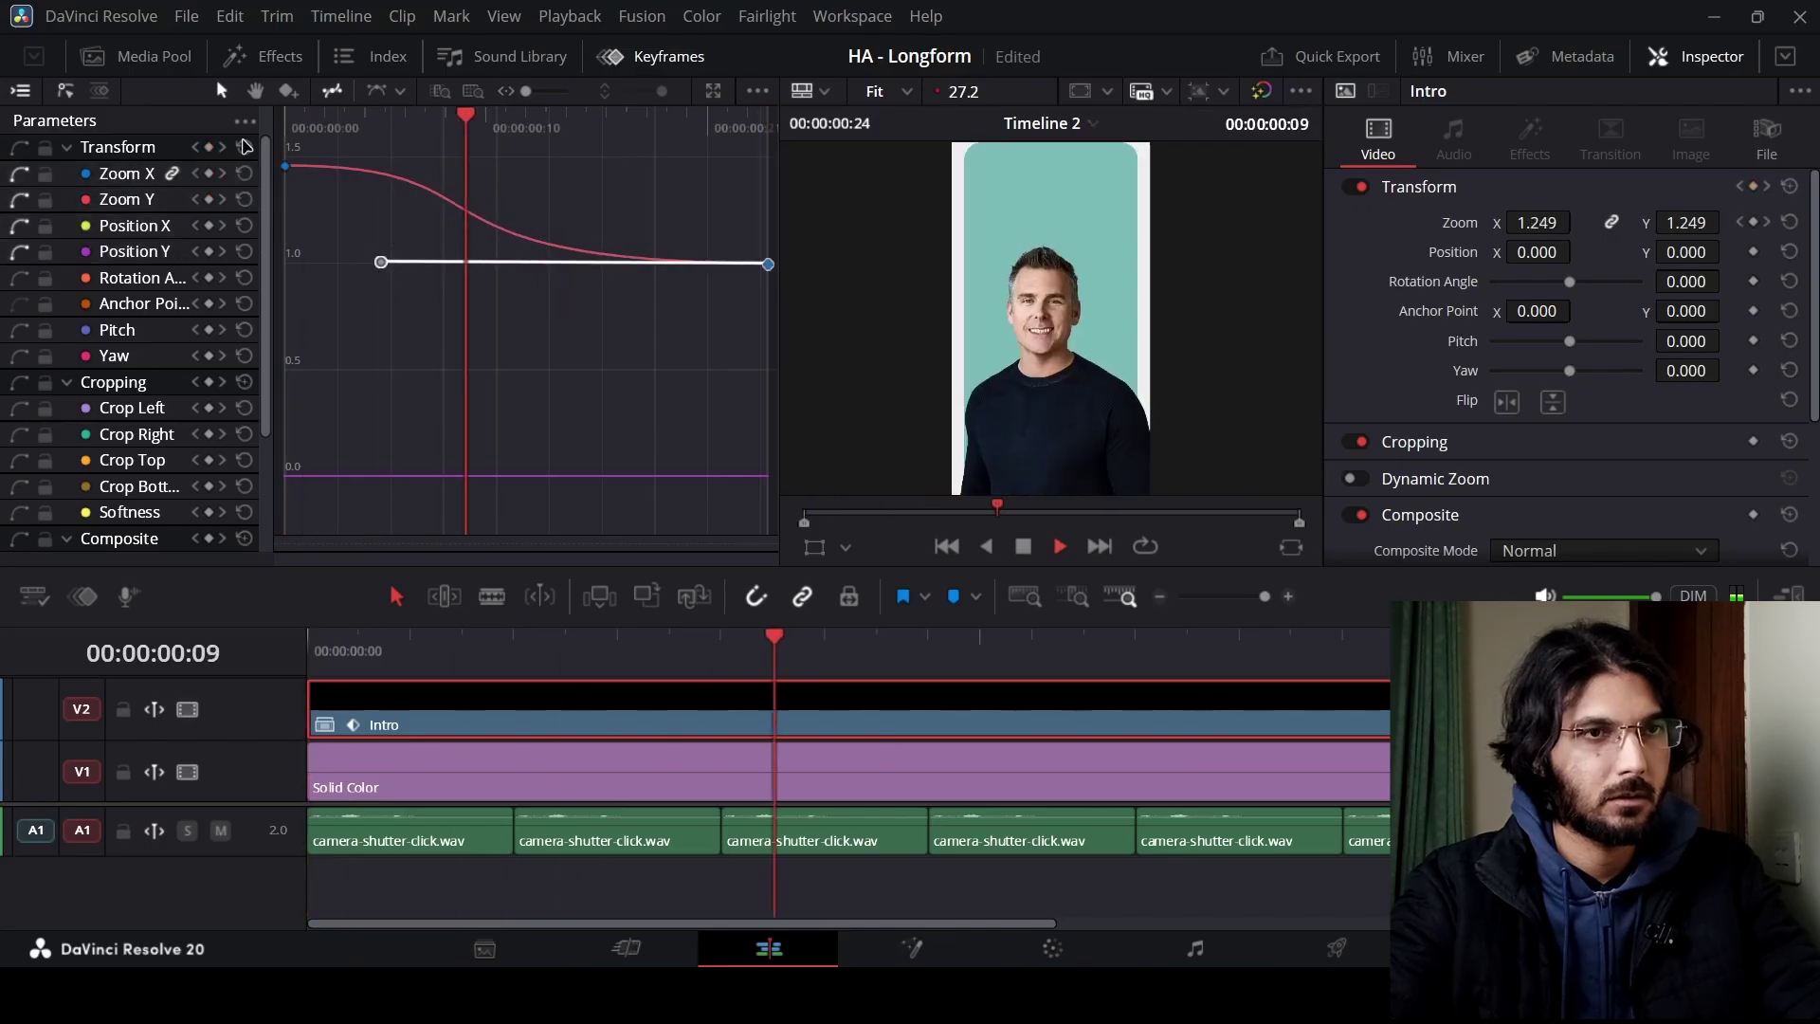
pyautogui.press('space')
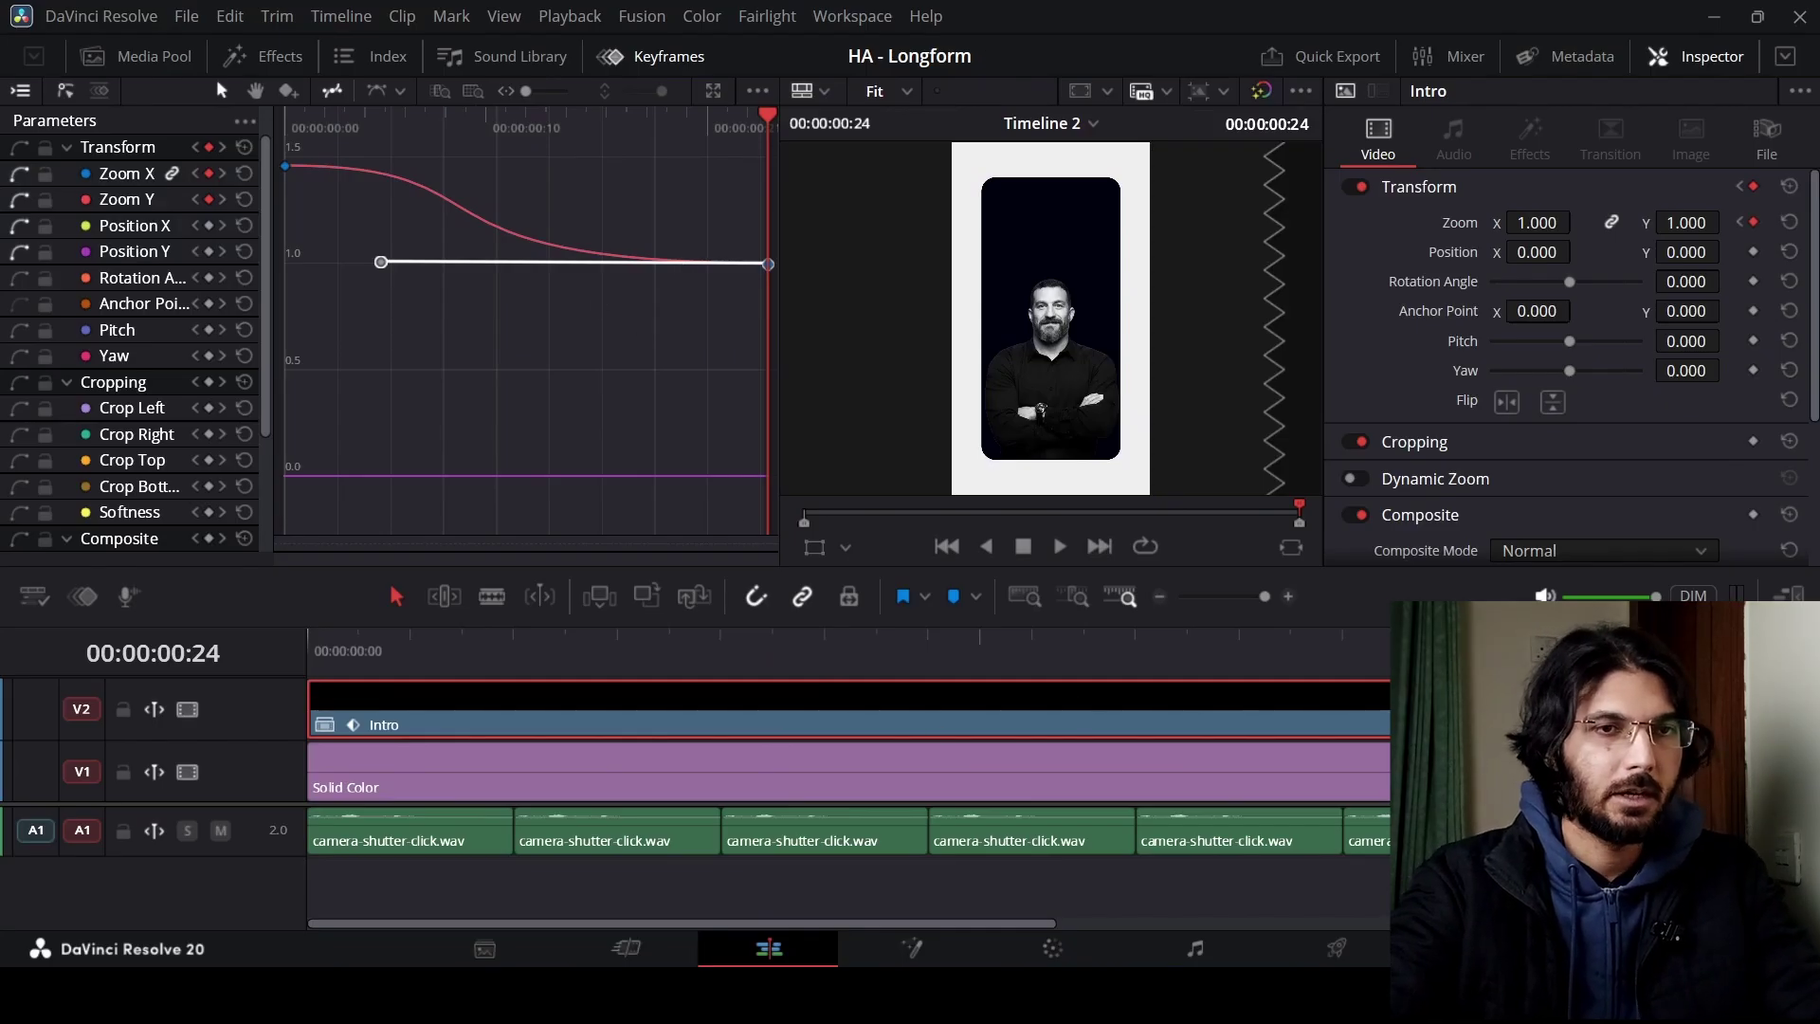
pyautogui.hotkey('ctrl', 'shift', 'a')
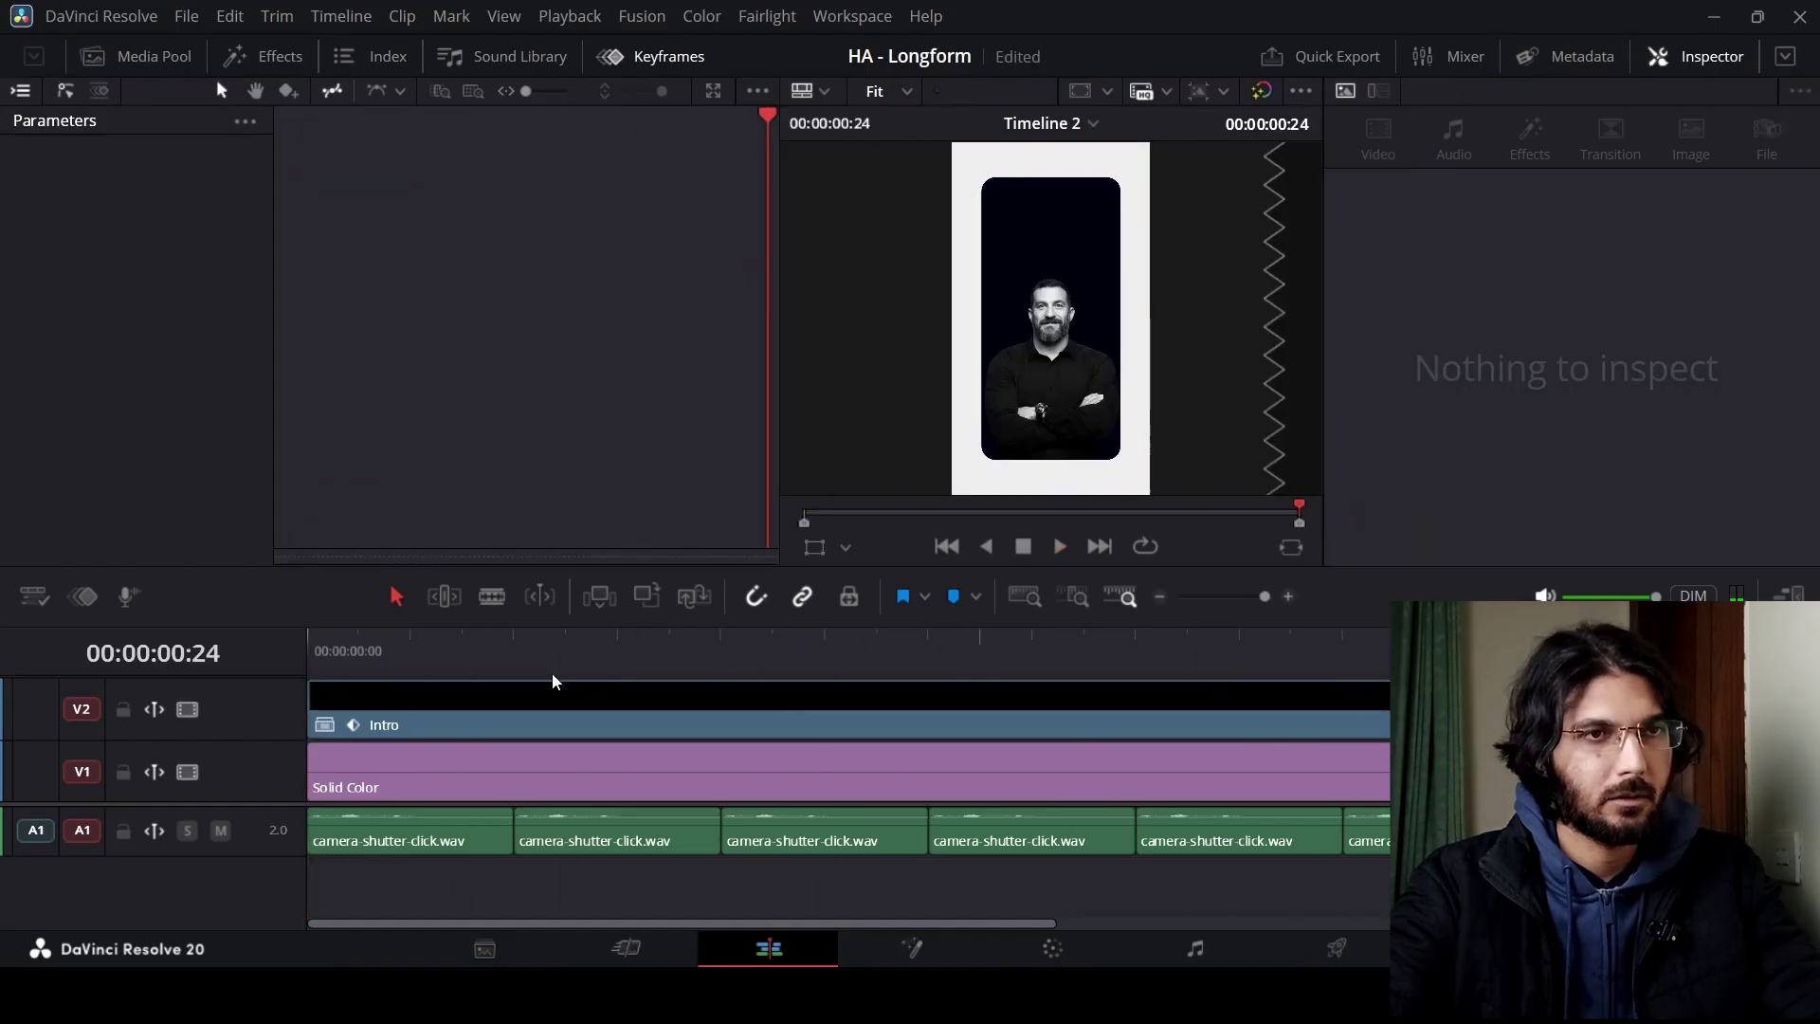
pyautogui.scroll(-3, 555, 680)
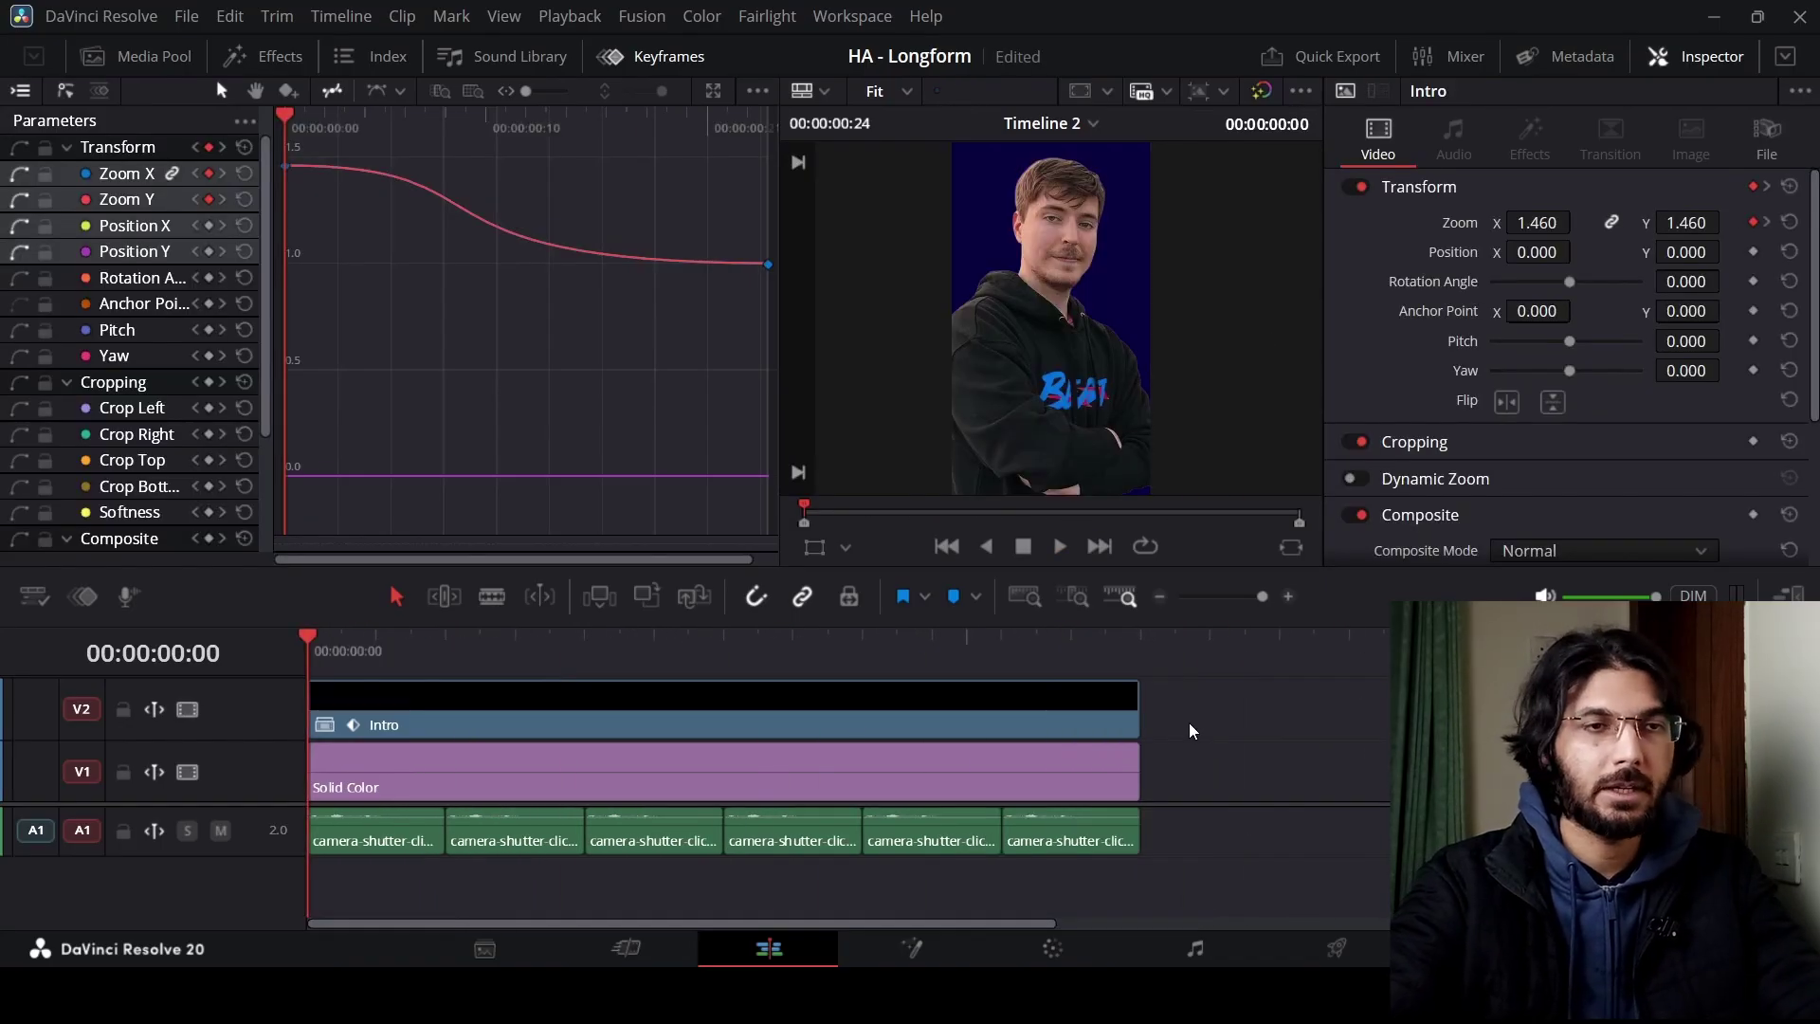
pyautogui.press('space')
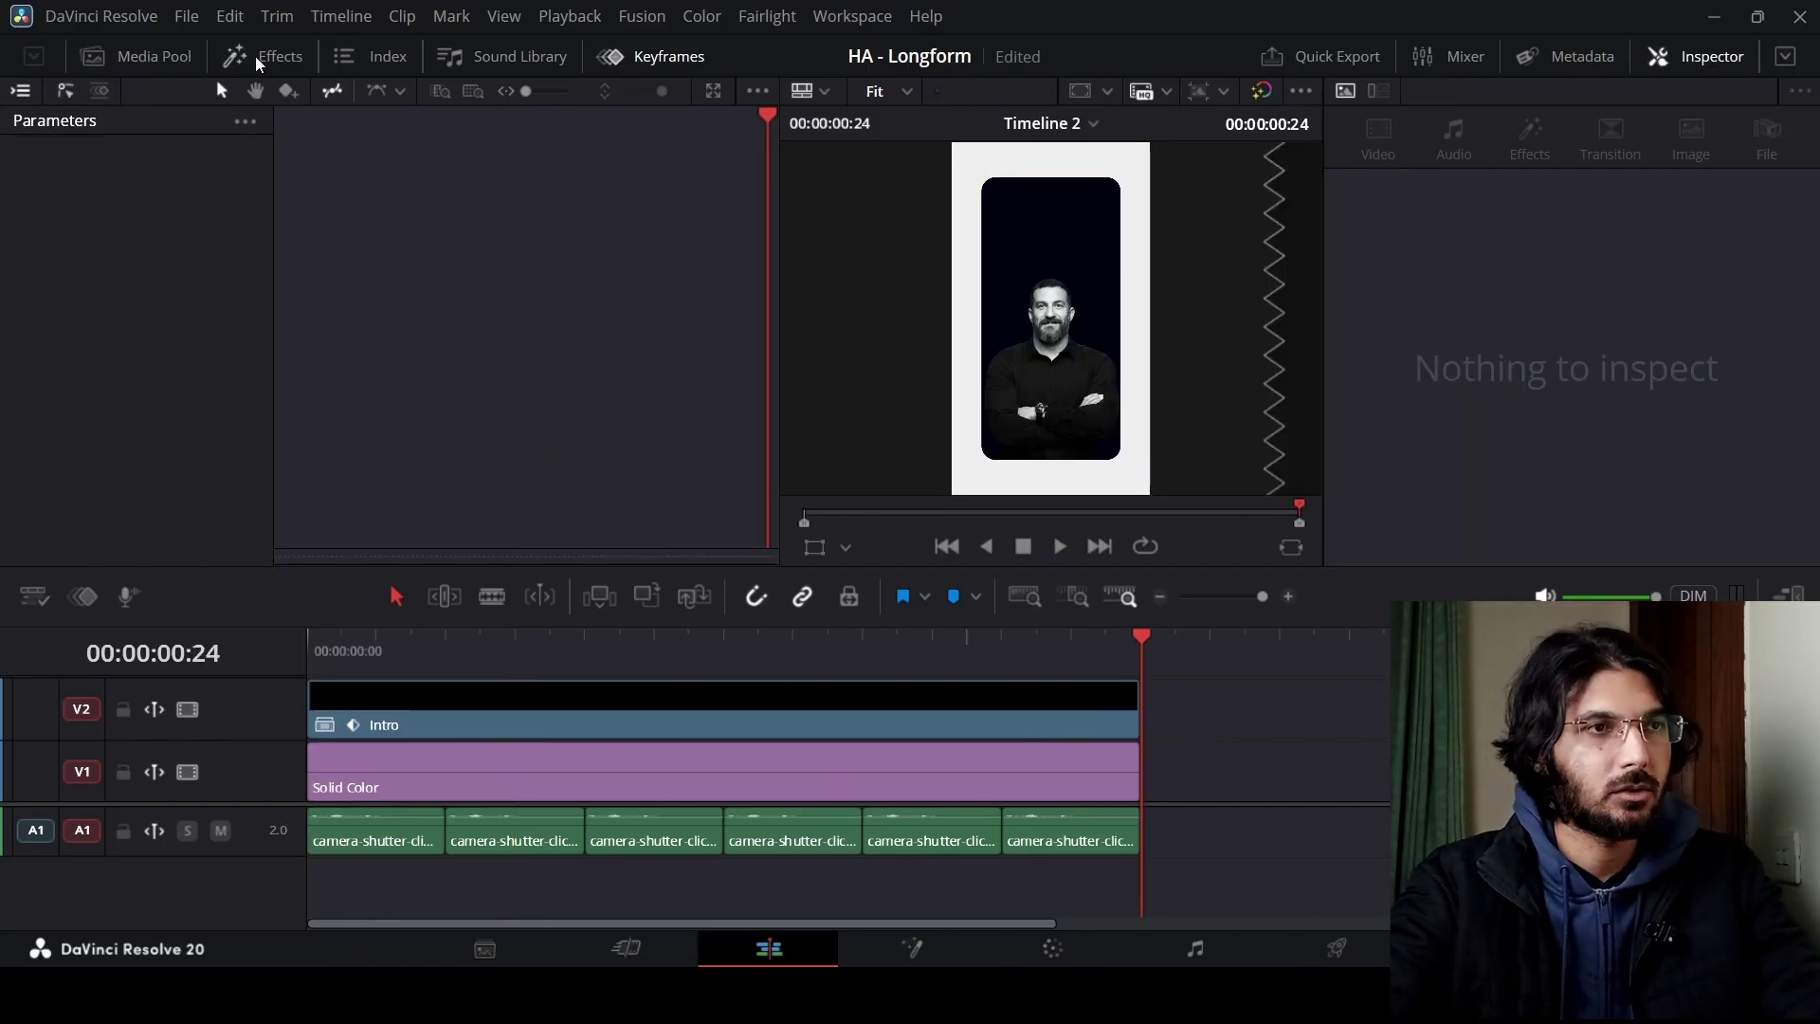
# - Place metallic-riser.mp3 on audio track 2 beneath the shutter sounds, with its peak aligned to the end of the Intro clip
pyautogui.click(256, 56)
pyautogui.click(159, 63)
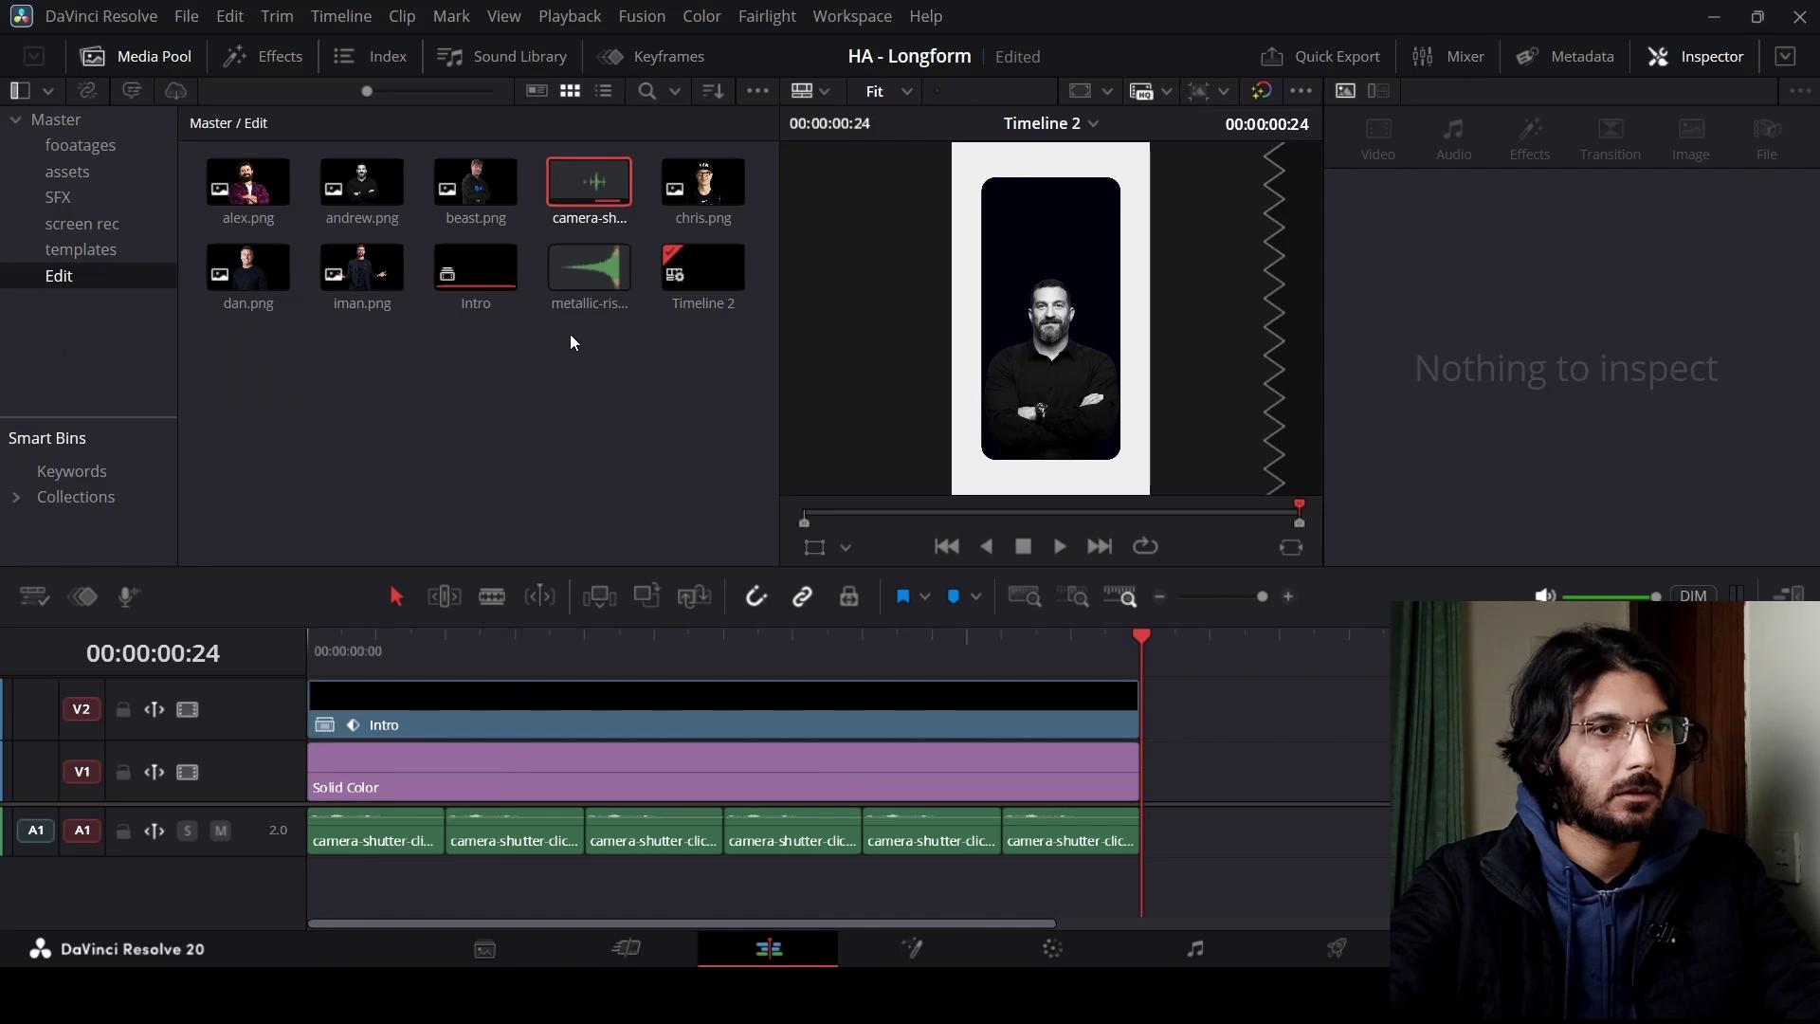
pyautogui.click(576, 264)
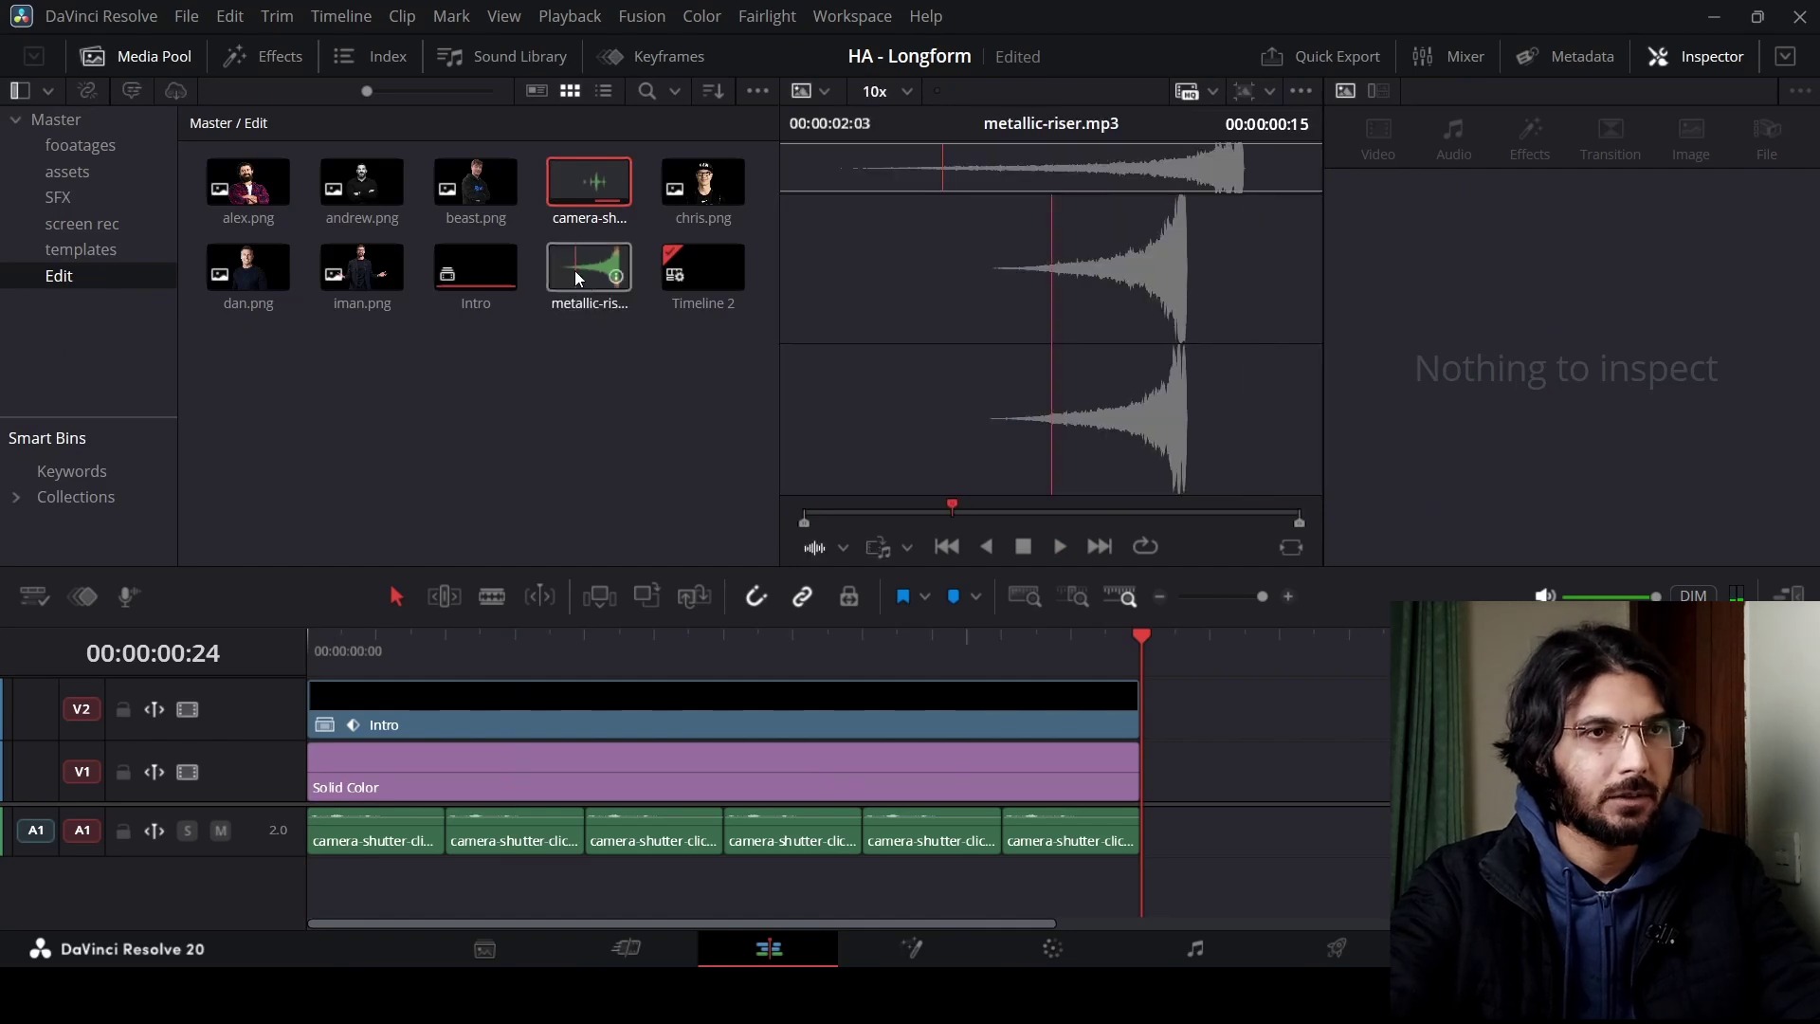
pyautogui.moveTo(574, 270); pyautogui.dragTo(774, 889)
pyautogui.scroll(5, 1004, 799)
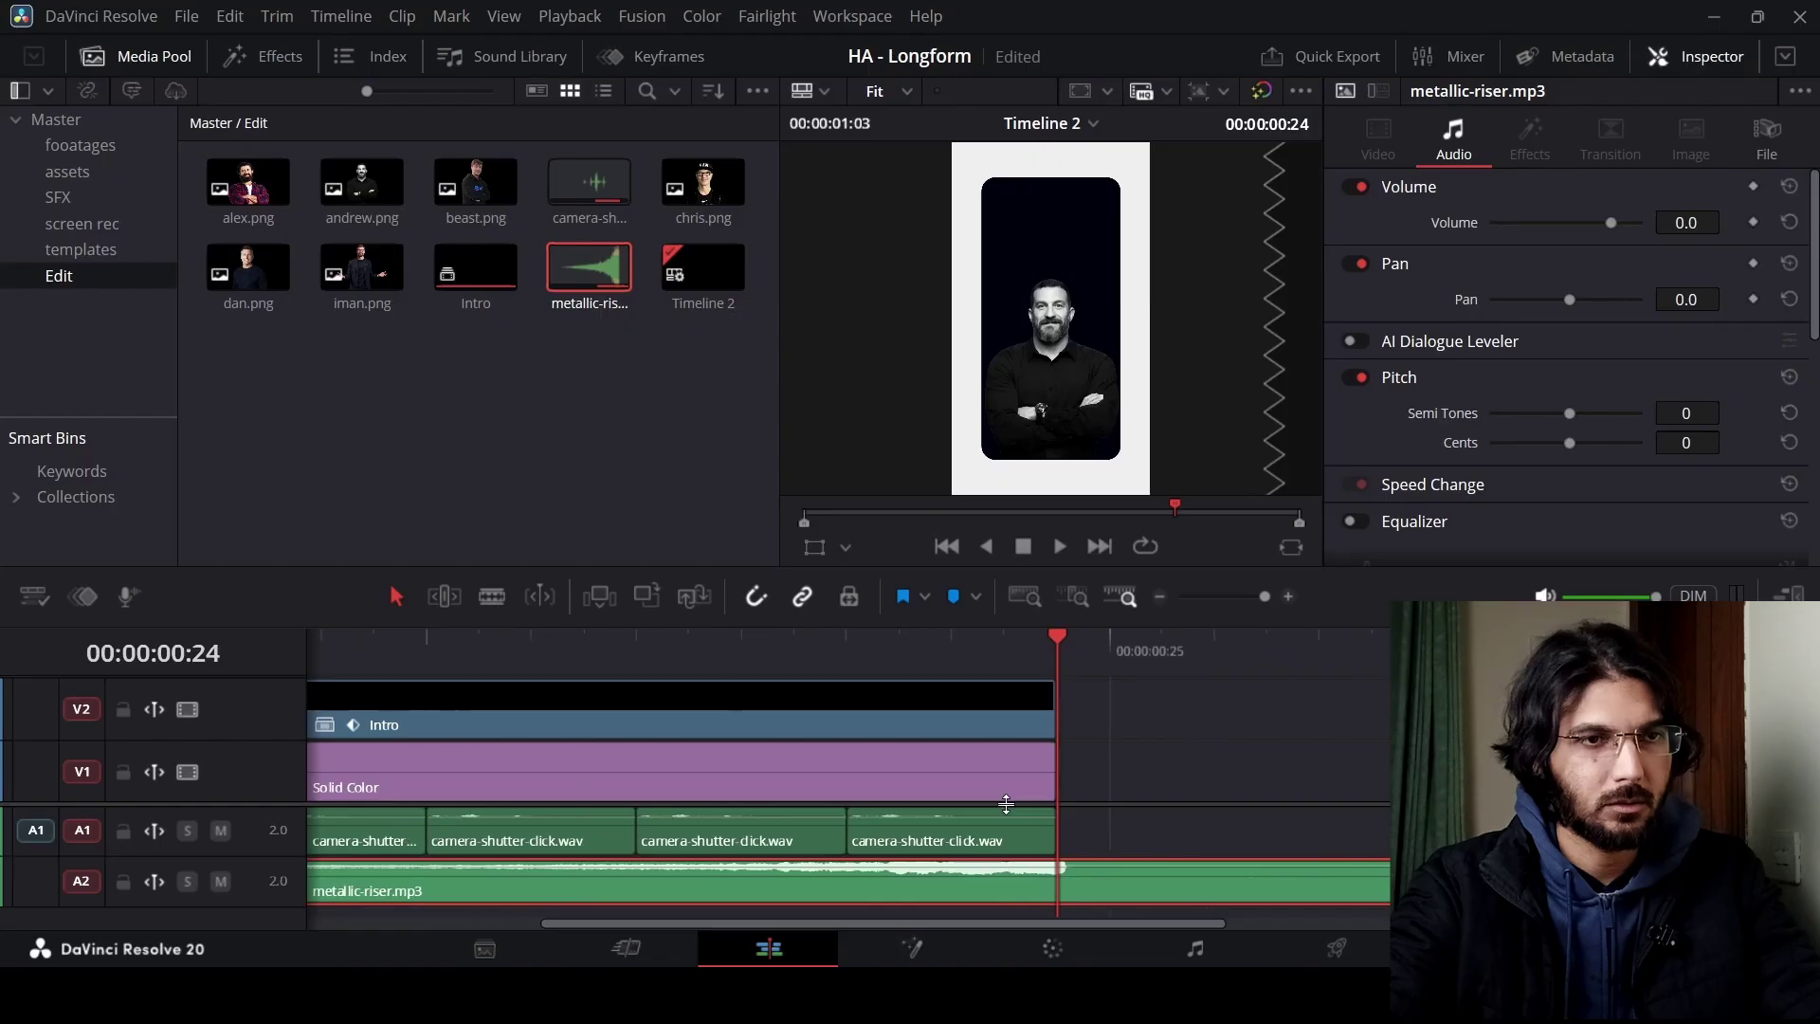
pyautogui.moveTo(1077, 891); pyautogui.dragTo(1106, 832)
pyautogui.scroll(-2, 1106, 833)
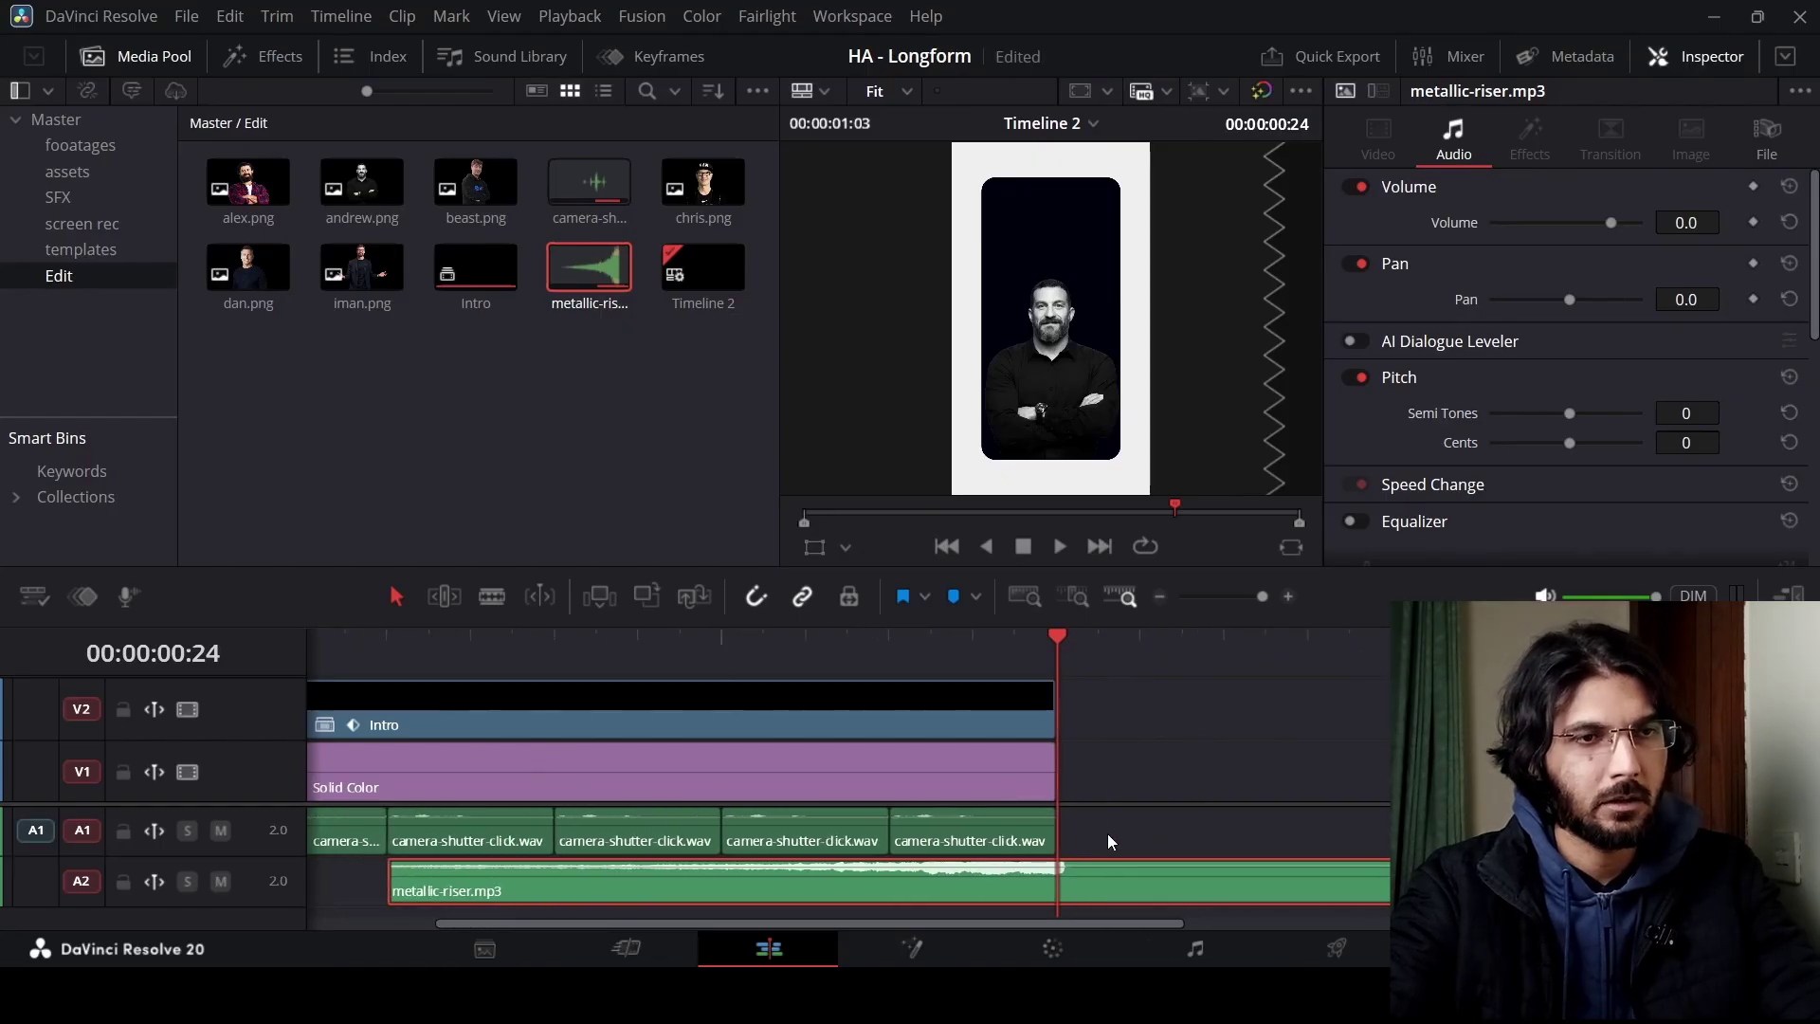
# - Extend metallic-riser.mp3's start to the beginning of the timeline and trim its end to 00:00:00:25, just past the Intro clip
pyautogui.moveTo(399, 882); pyautogui.dragTo(388, 887)
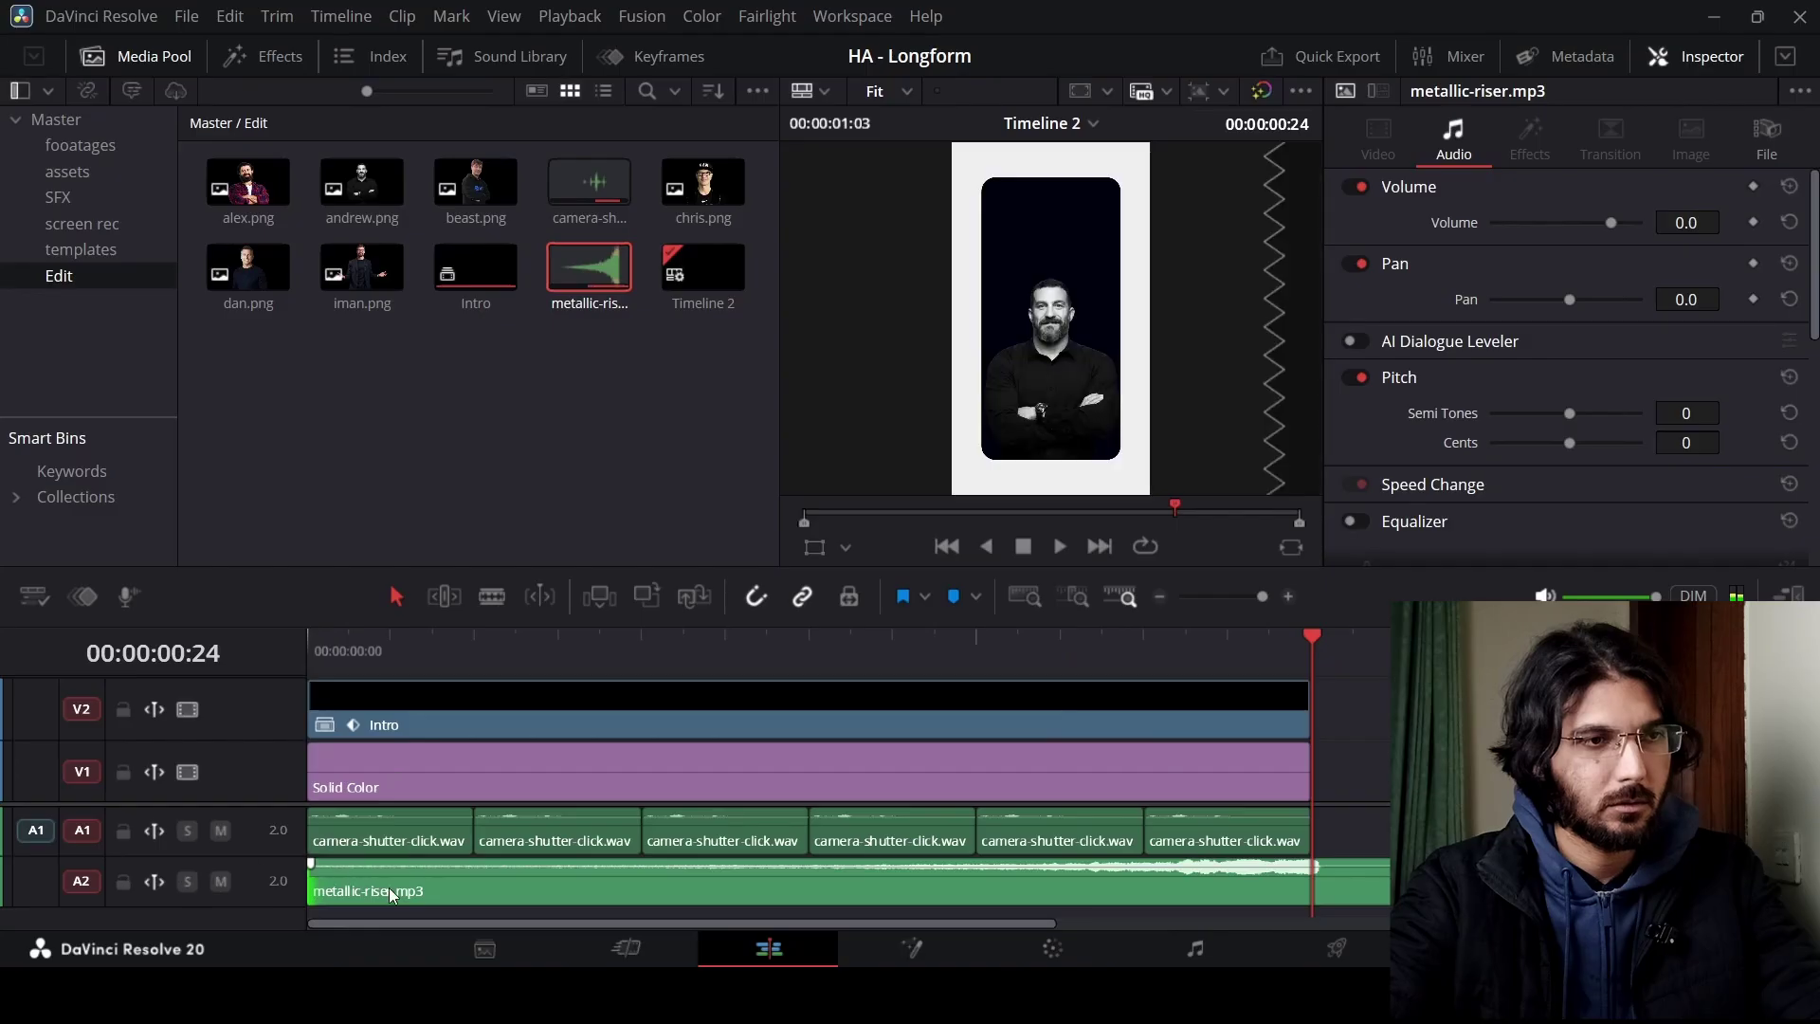
pyautogui.press('Home')
pyautogui.click(273, 675)
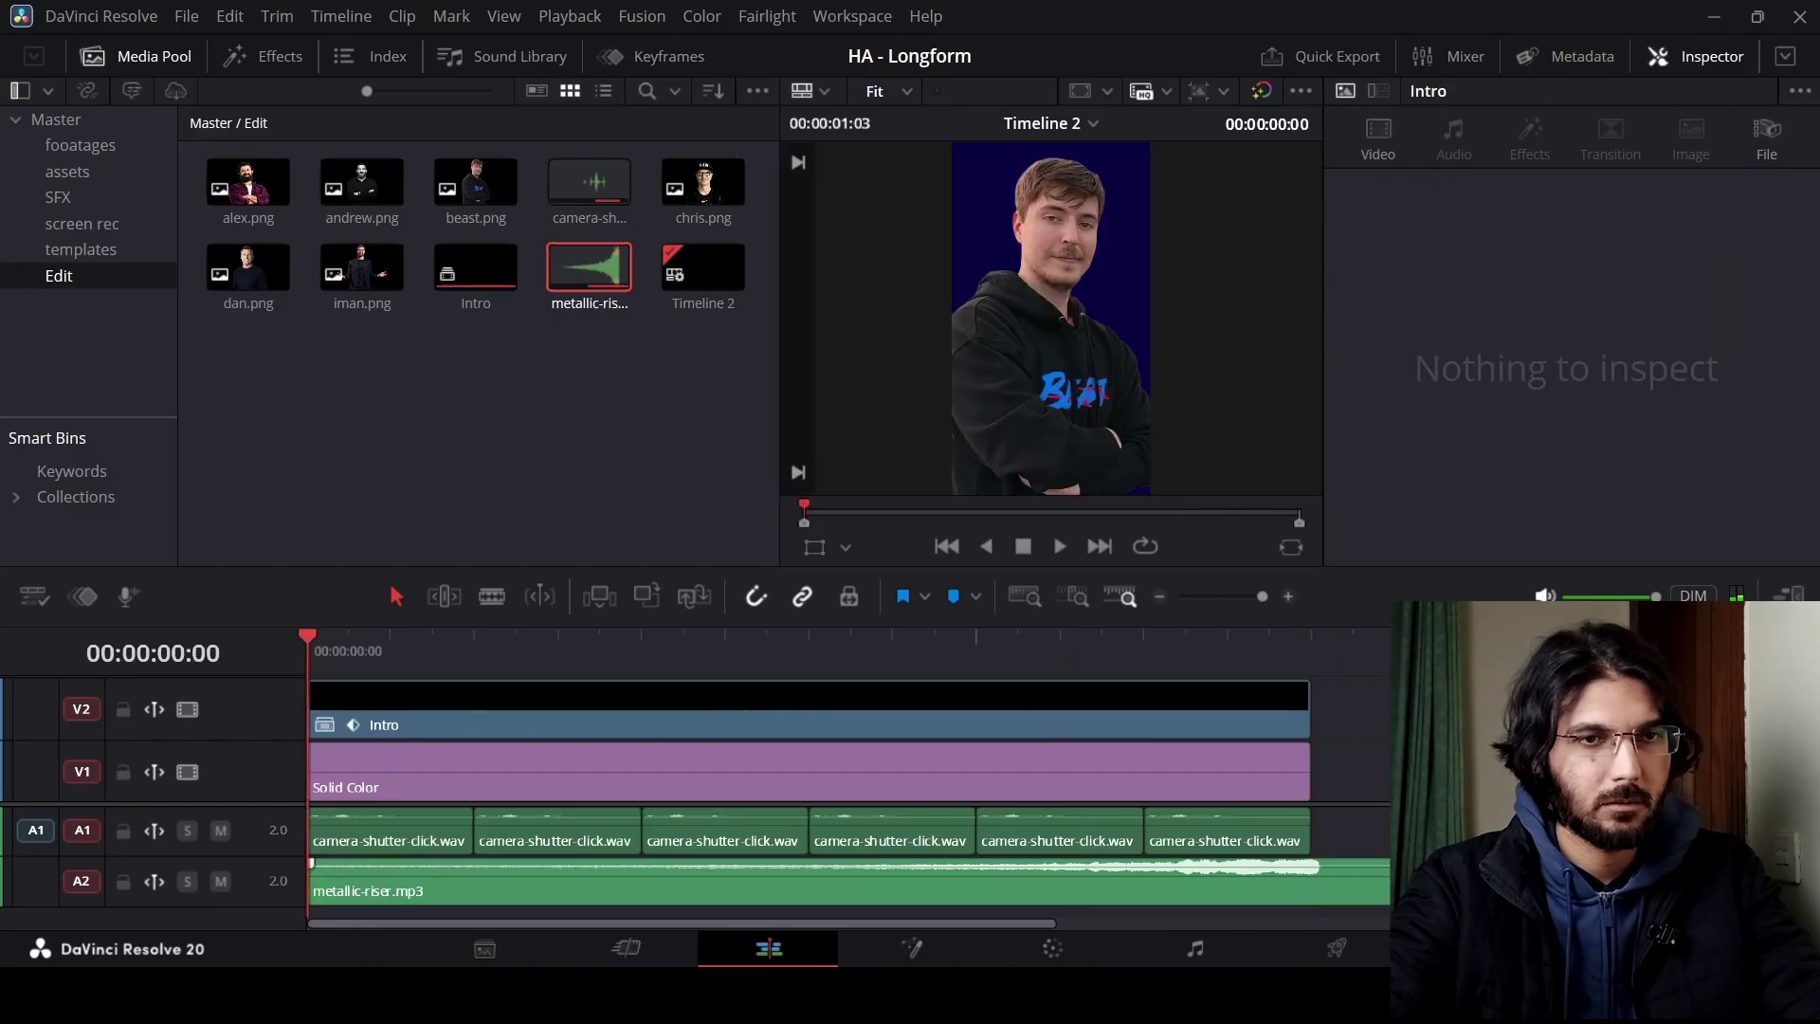
pyautogui.moveTo(1412, 881); pyautogui.dragTo(1354, 785)
pyautogui.press('space')
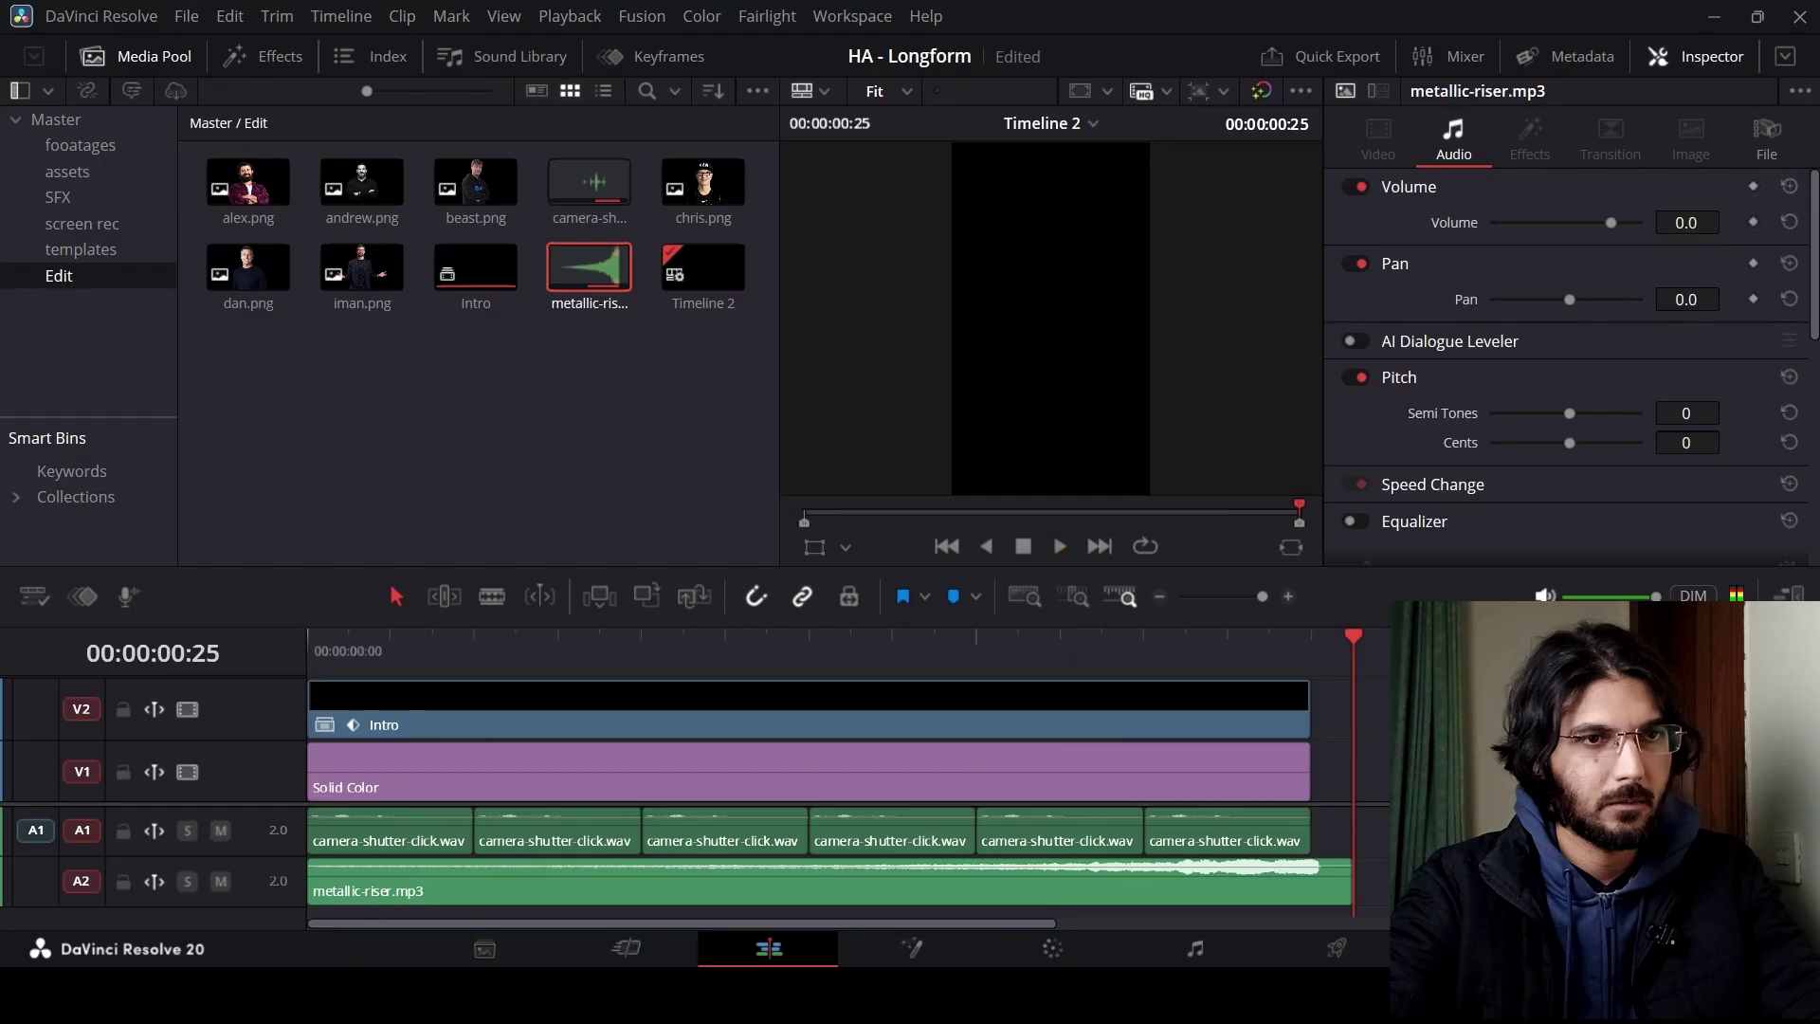
pyautogui.press('space')
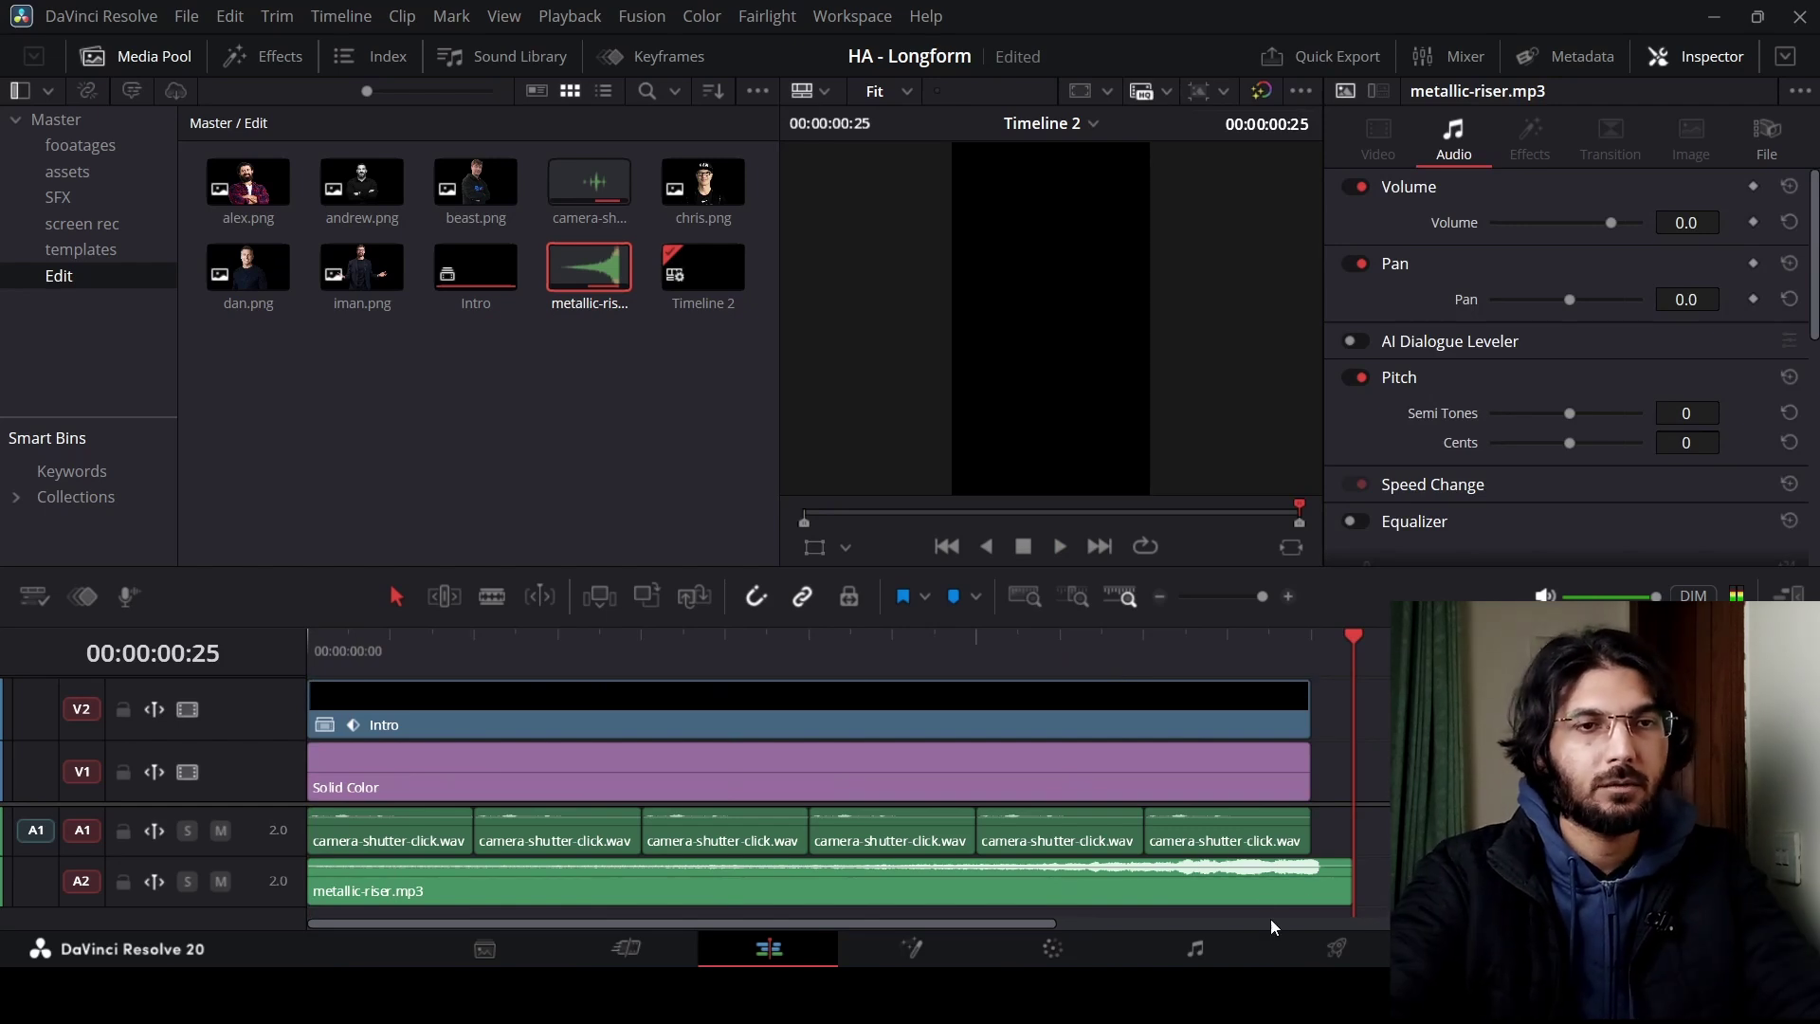
# - Lower the volume of the metallic-riser.mp3 clip on audio track 2 to -10
pyautogui.click(1258, 891)
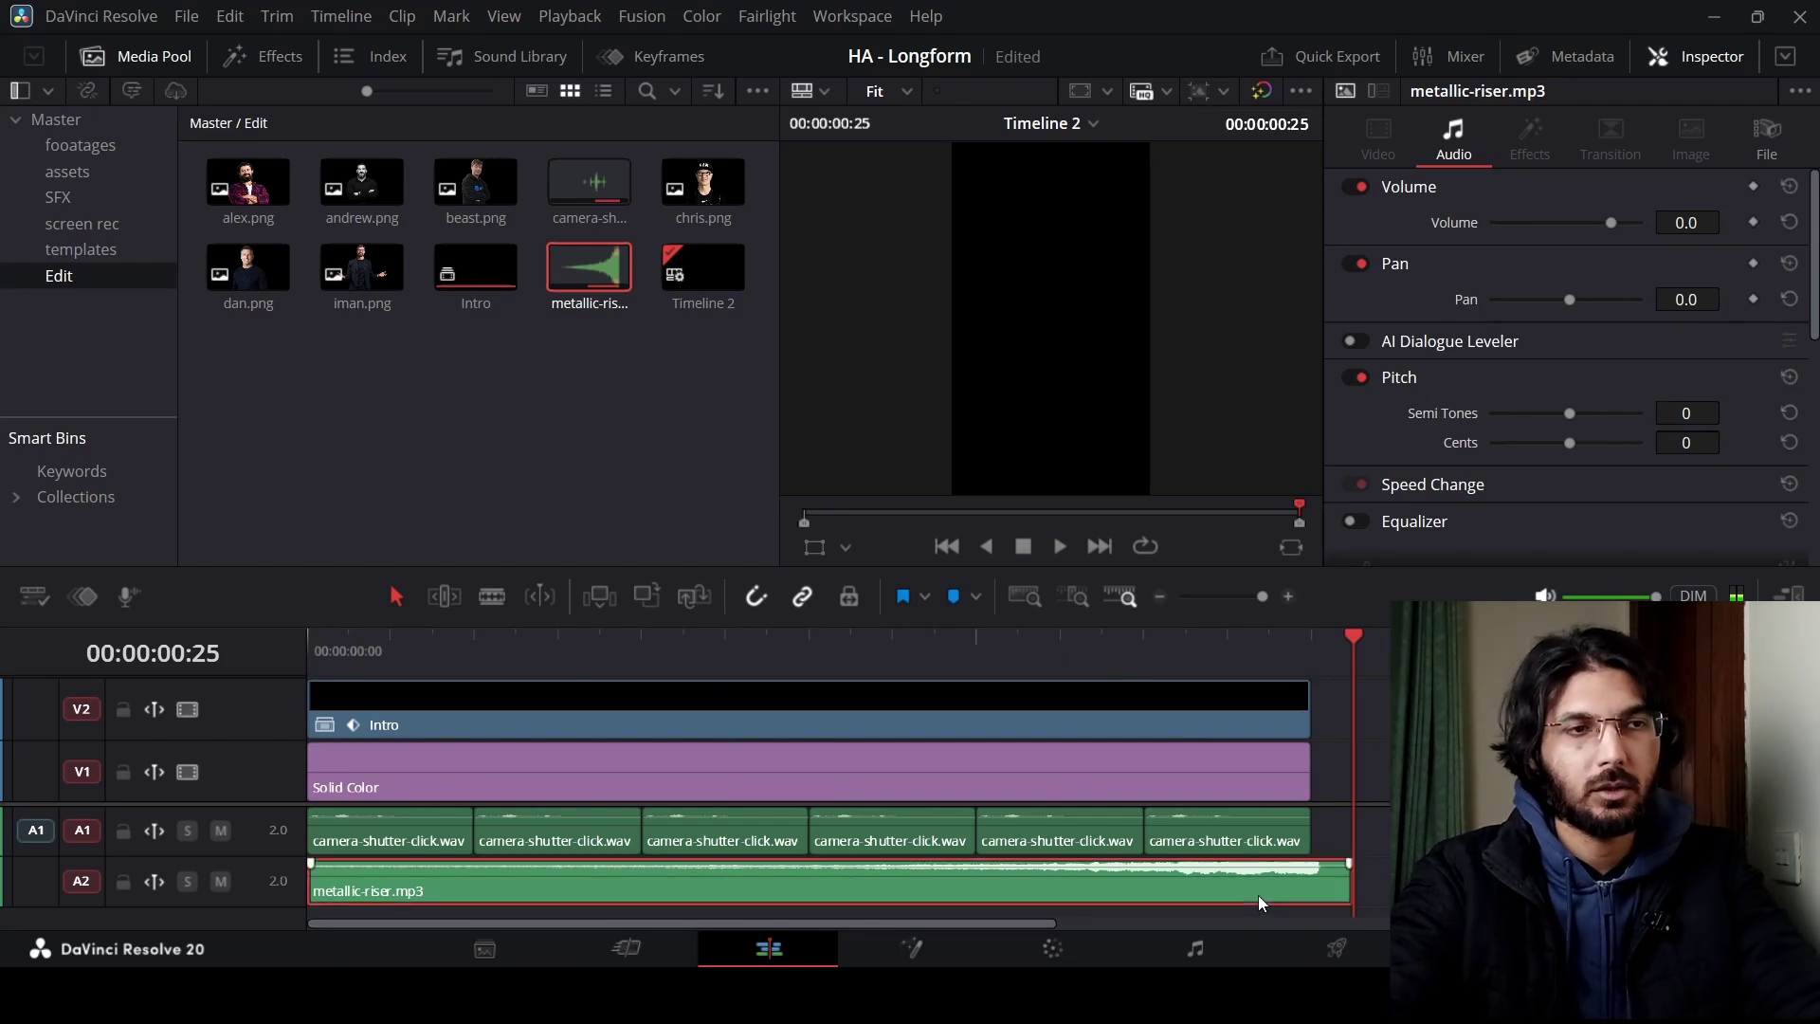
pyautogui.click(1680, 222)
pyautogui.write('-10')
pyautogui.press('Return')
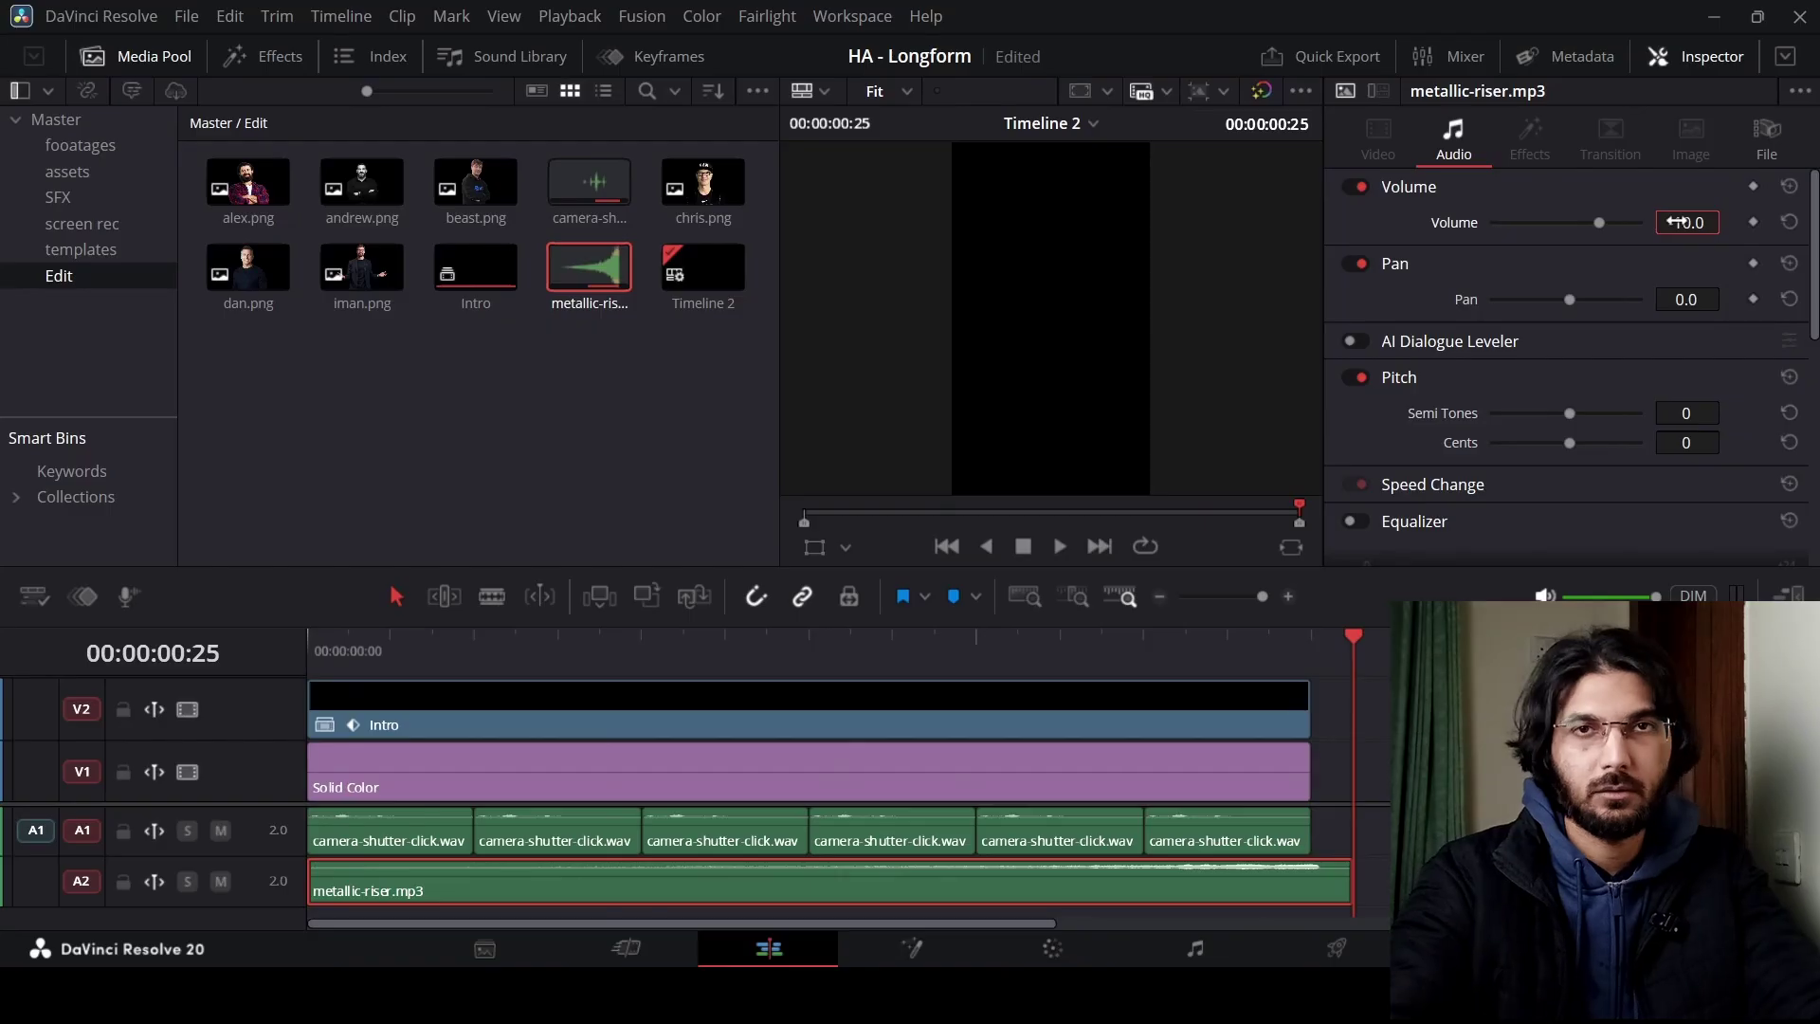
# - Play back the intro from the start of the timeline to check the quieter riser against the shutter sounds
pyautogui.press('Home')
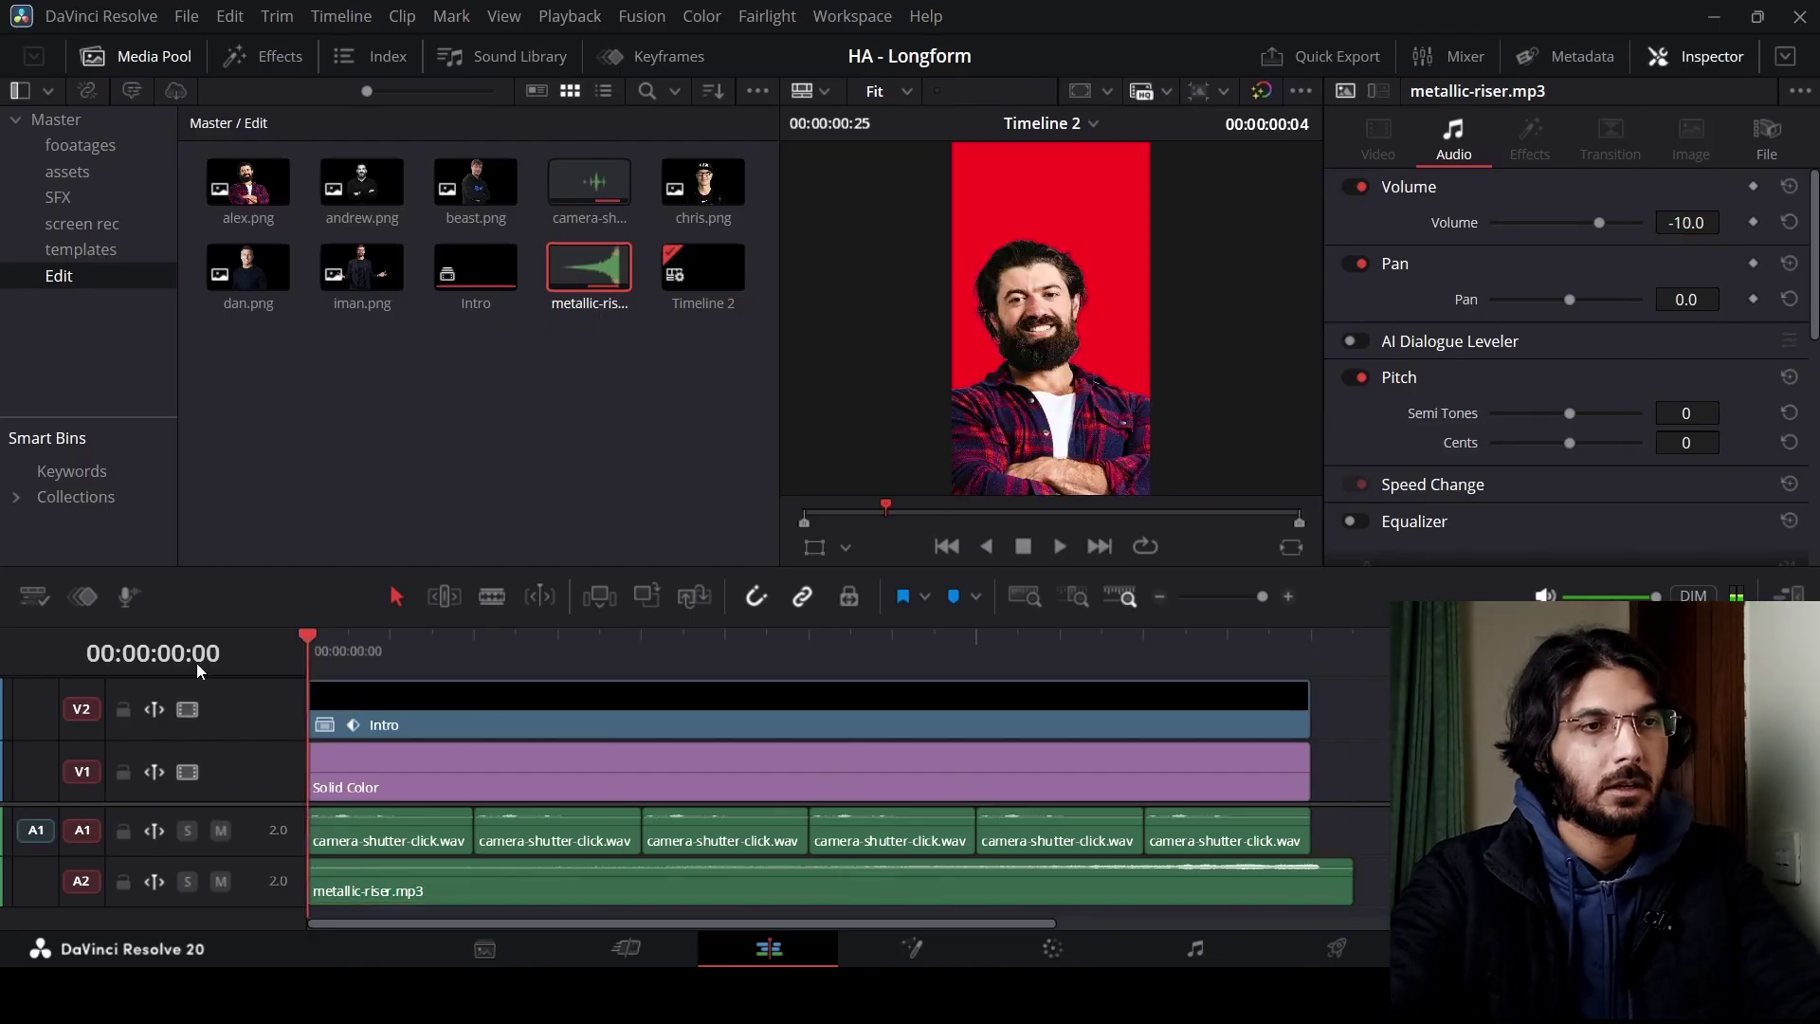
pyautogui.press('space')
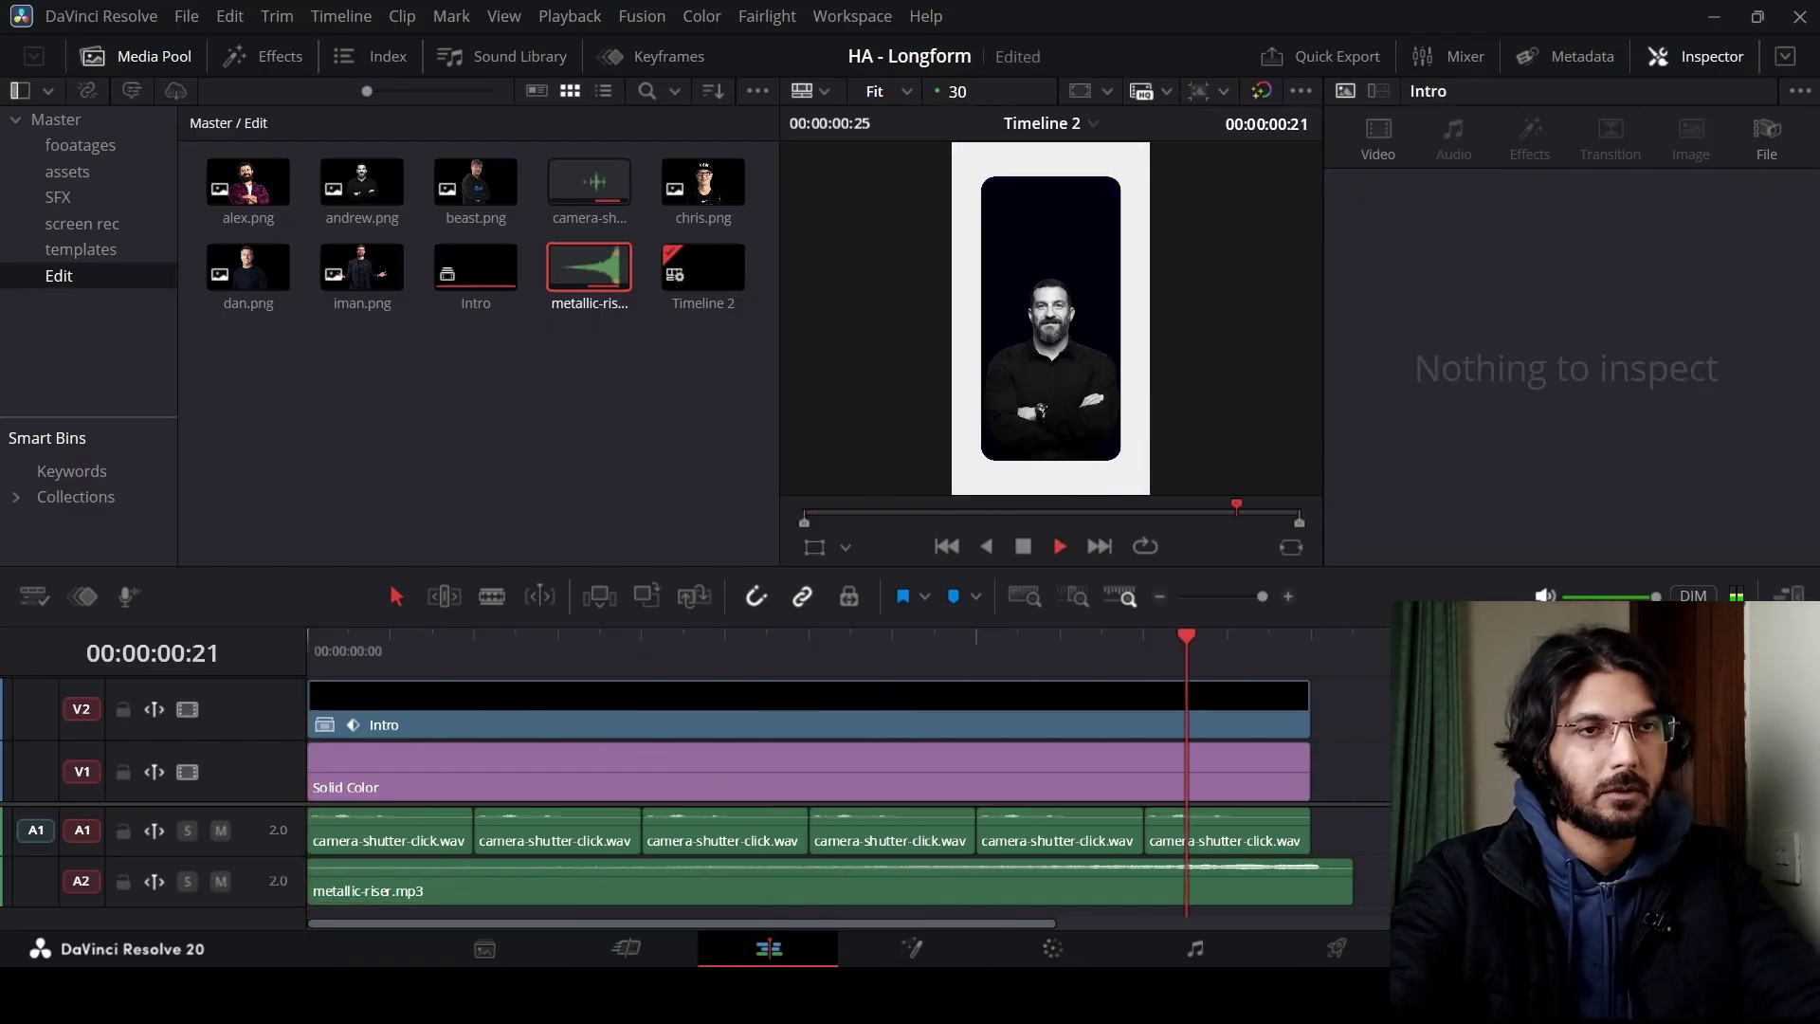
pyautogui.press('Home')
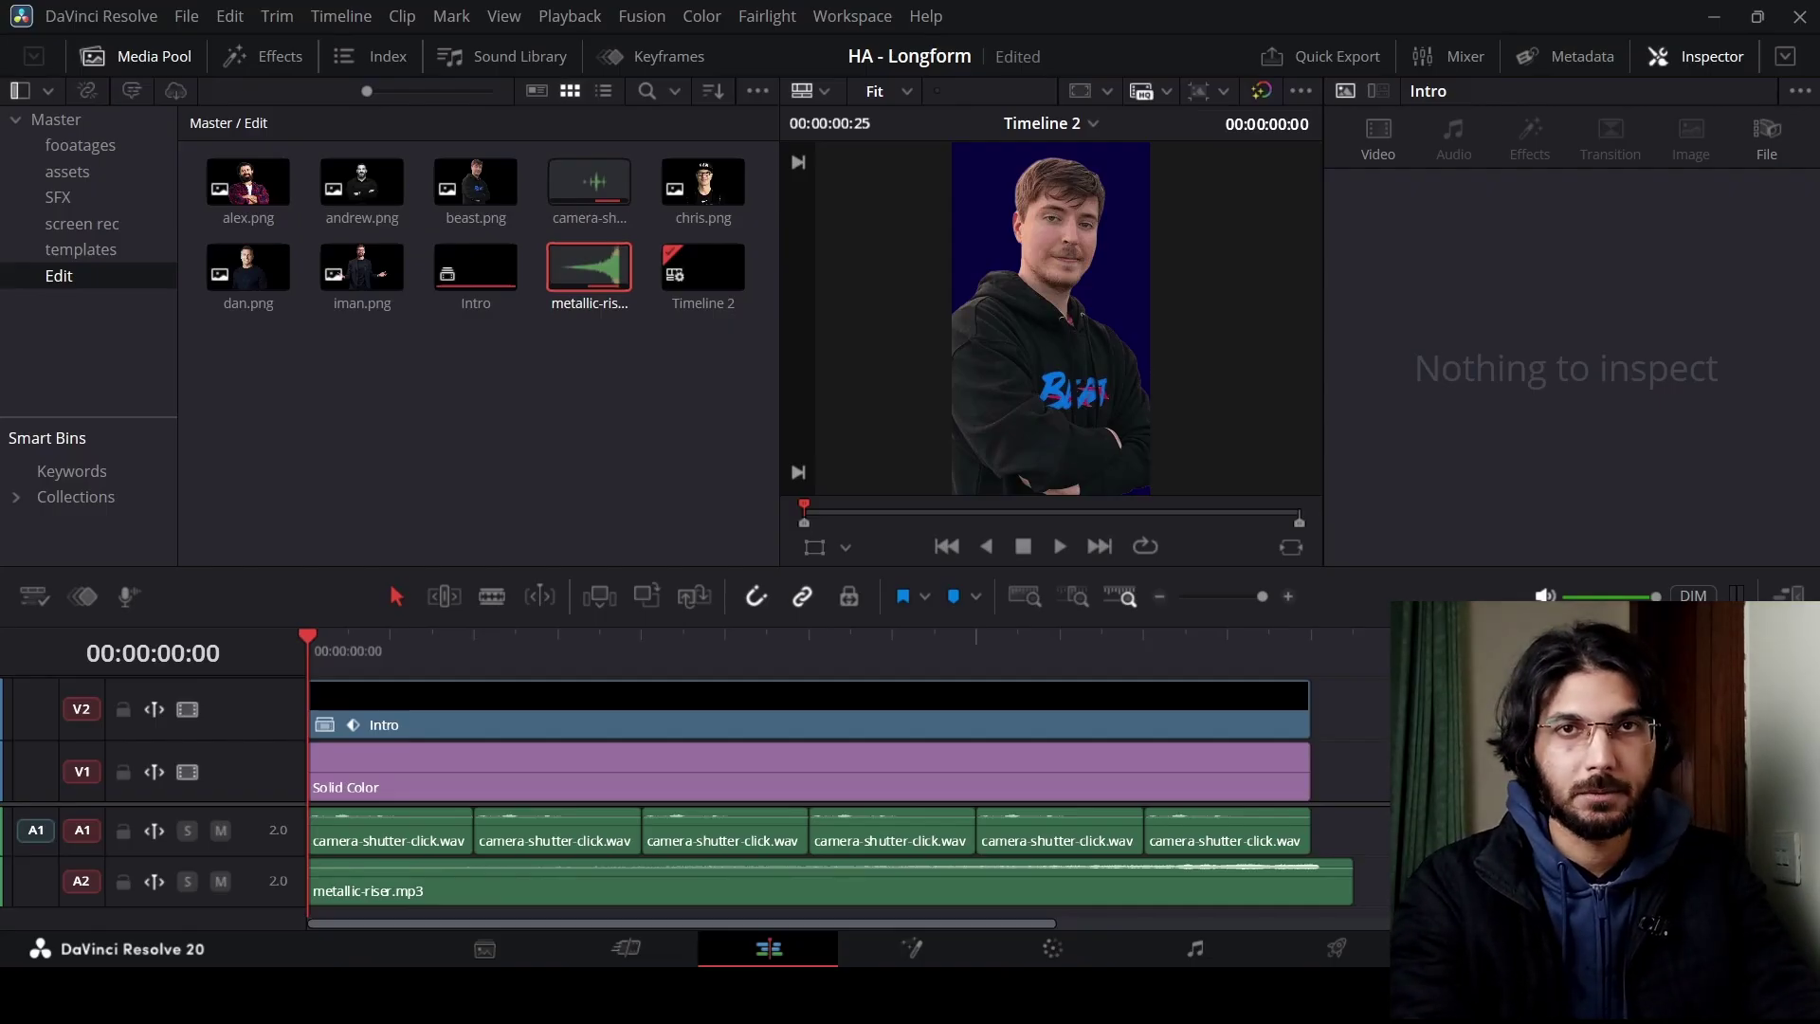
pyautogui.press('space')
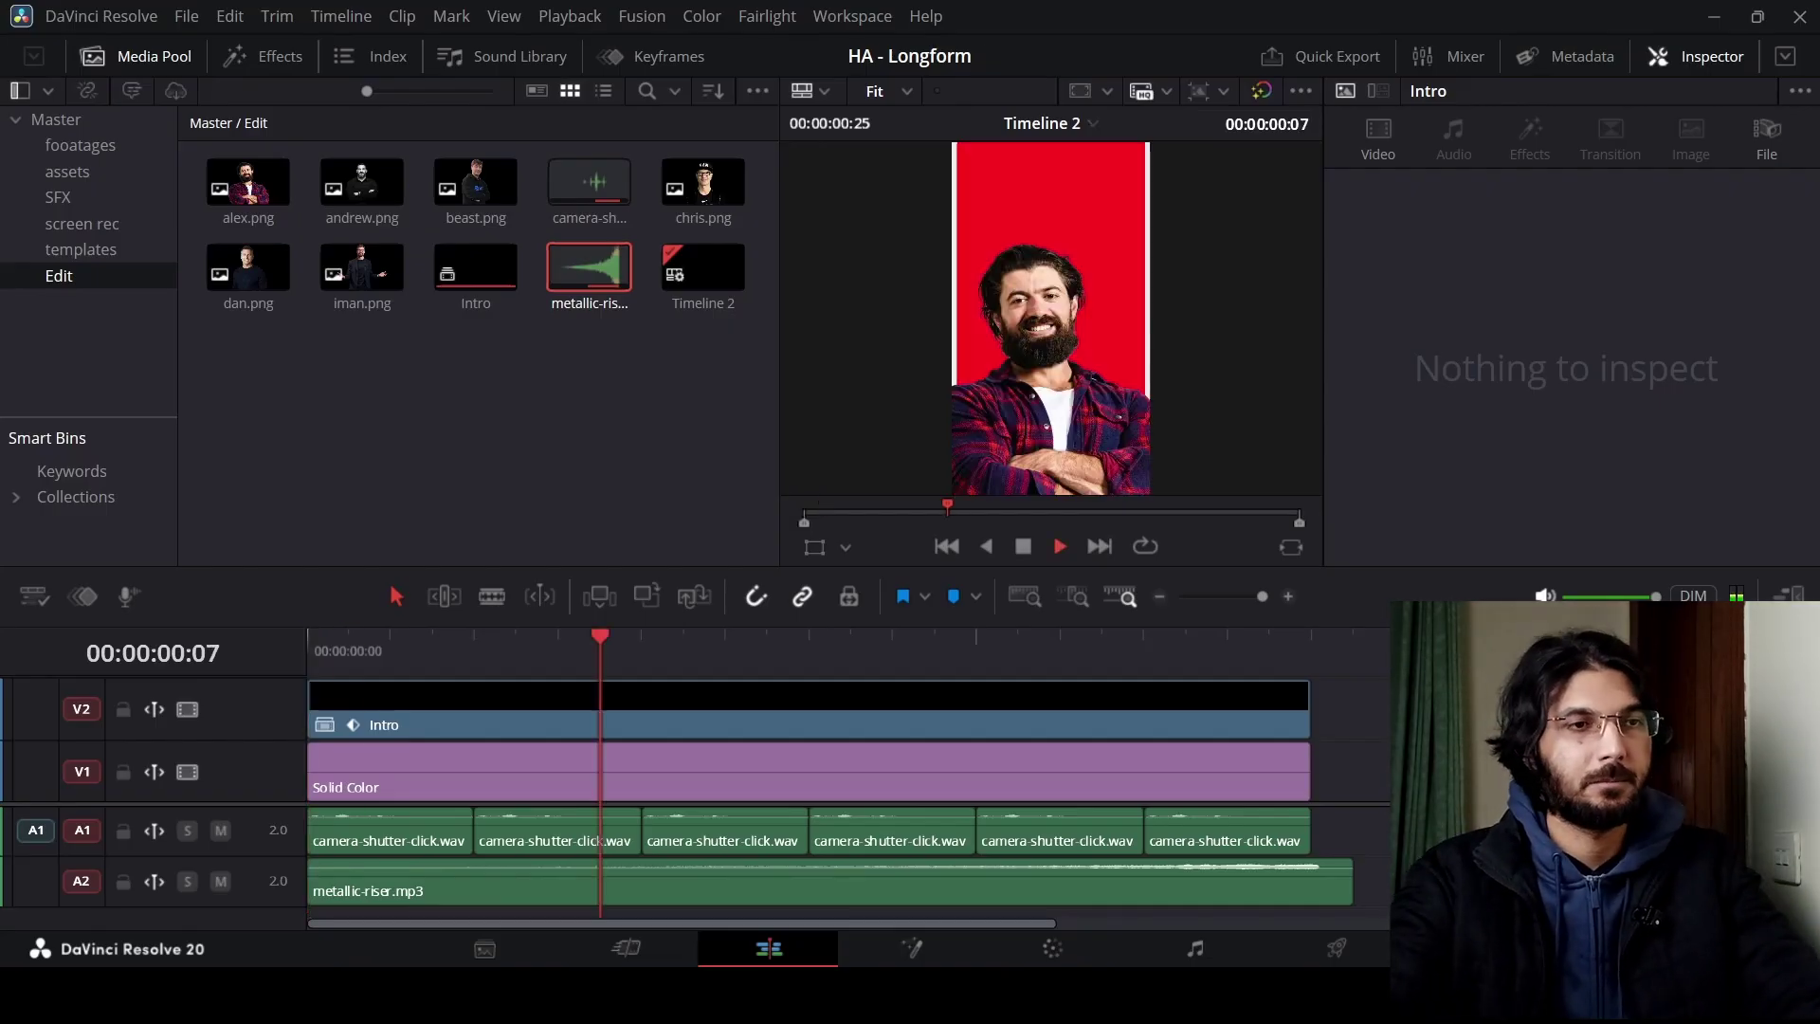